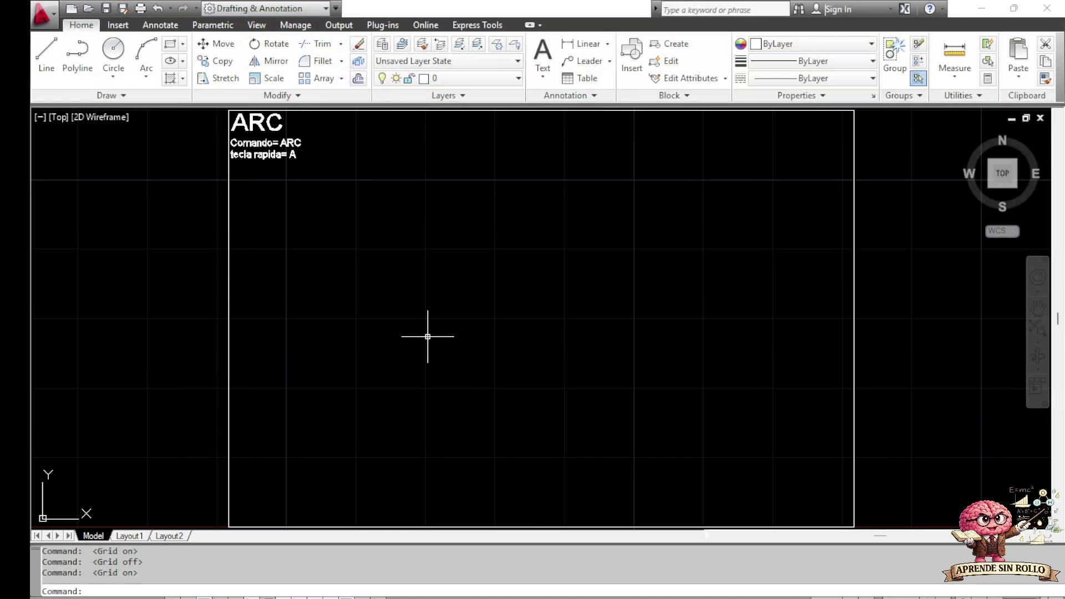
# - Draw a circle in the left half of the frame with a freely picked centre and radius
pyautogui.write('c')
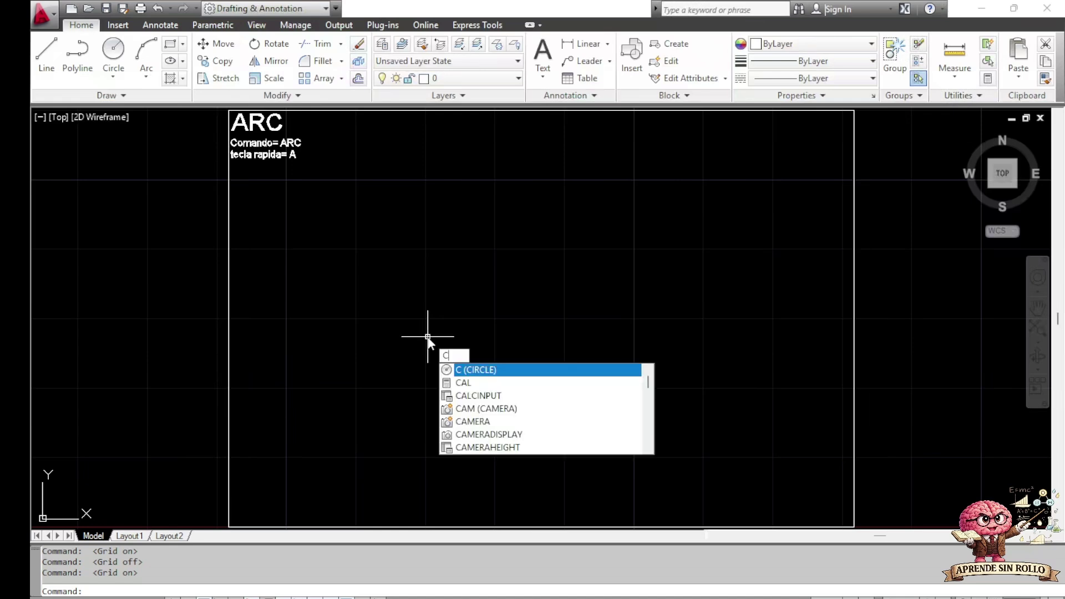
pyautogui.press('Return')
pyautogui.click(409, 310)
pyautogui.click(481, 309)
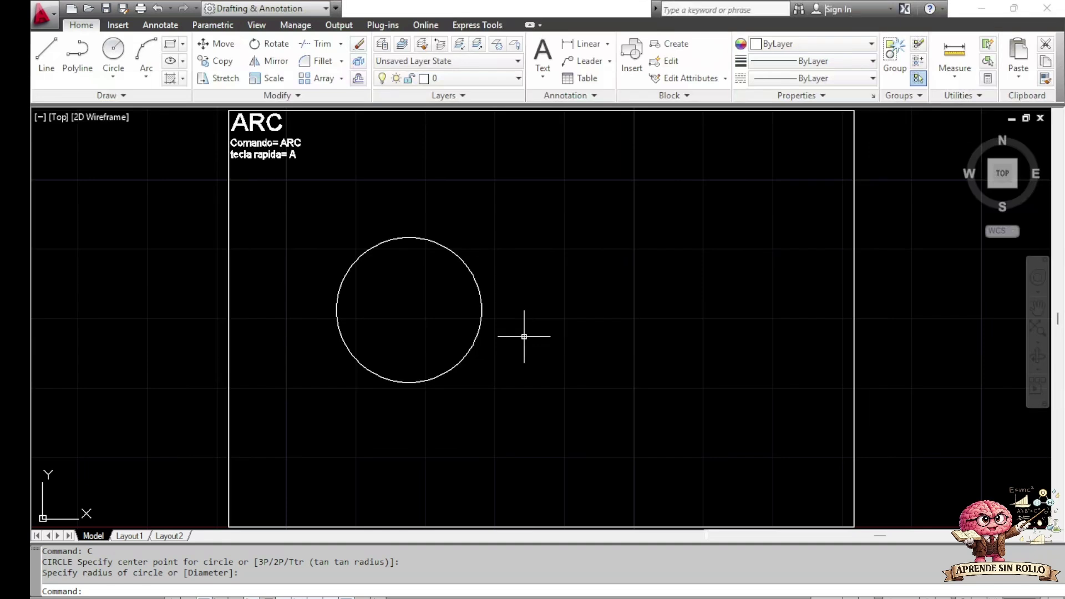
# - Erase the circle from the frame
pyautogui.click(505, 369)
pyautogui.click(427, 309)
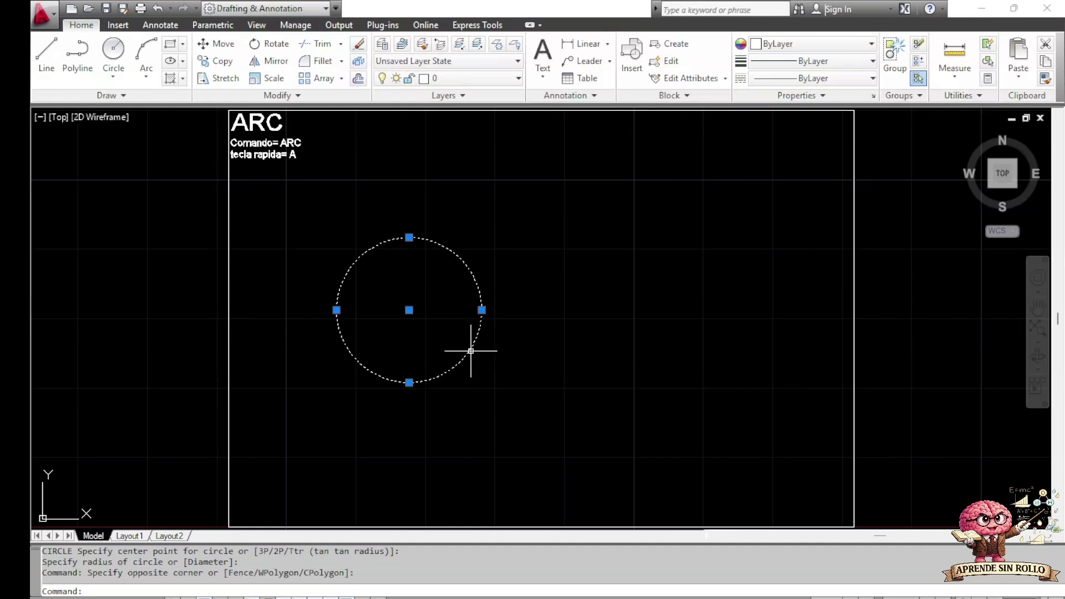
pyautogui.press('Delete')
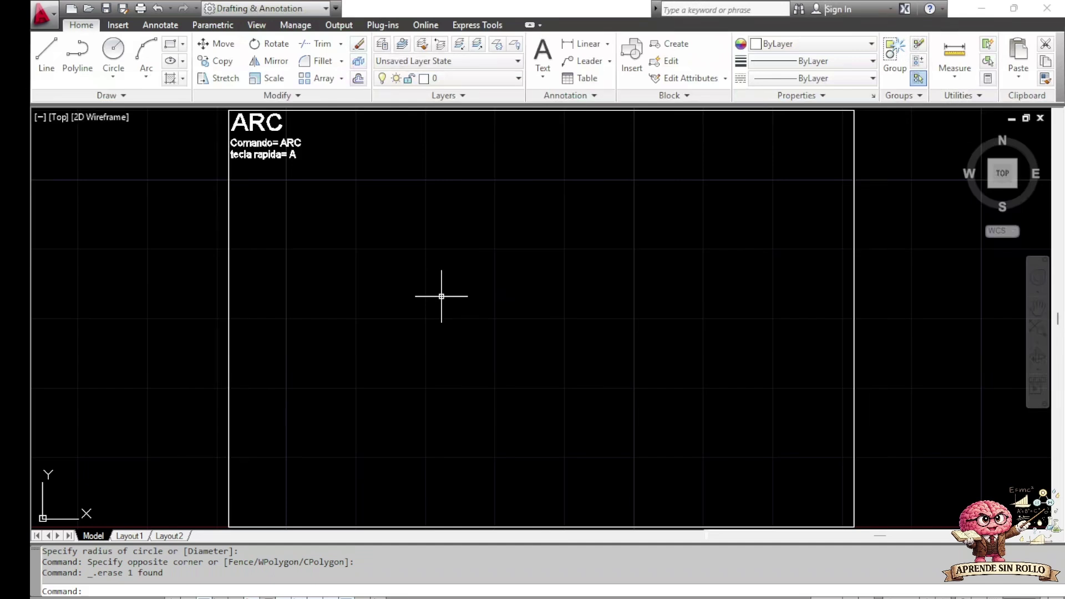
# - Draw a three-point arc near the frame's centre, starting at its lower end and curving over the top to an upper-right endpoint
pyautogui.write('ARC')
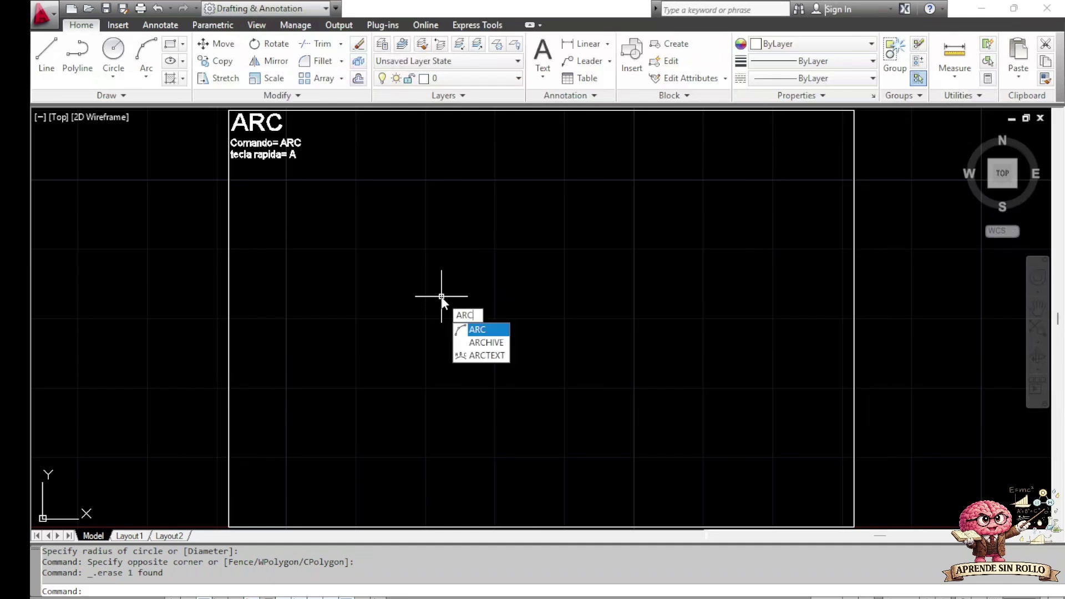
pyautogui.press('Return')
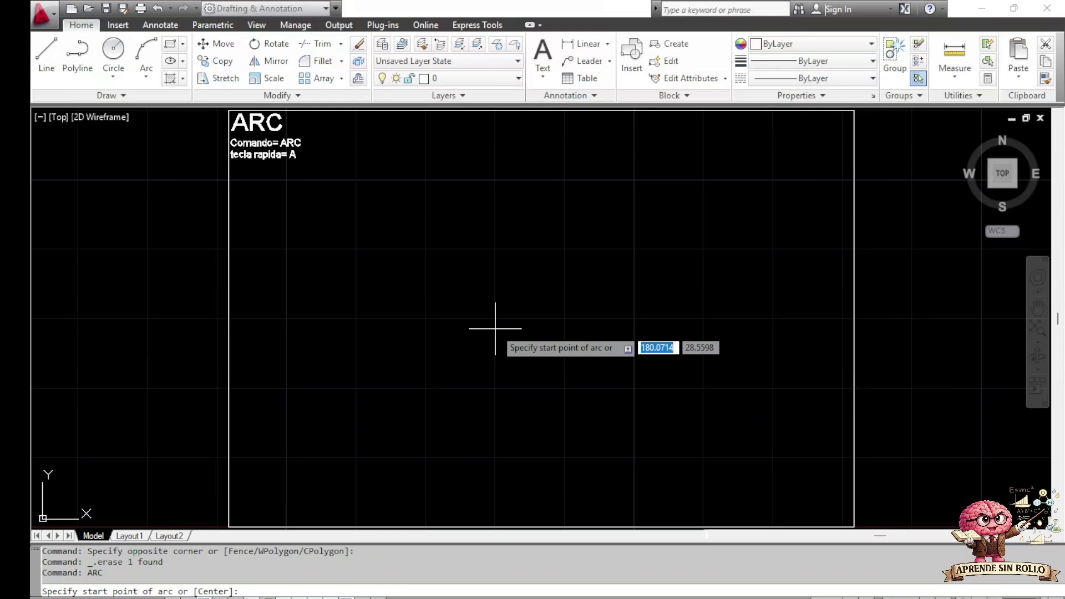
pyautogui.click(449, 355)
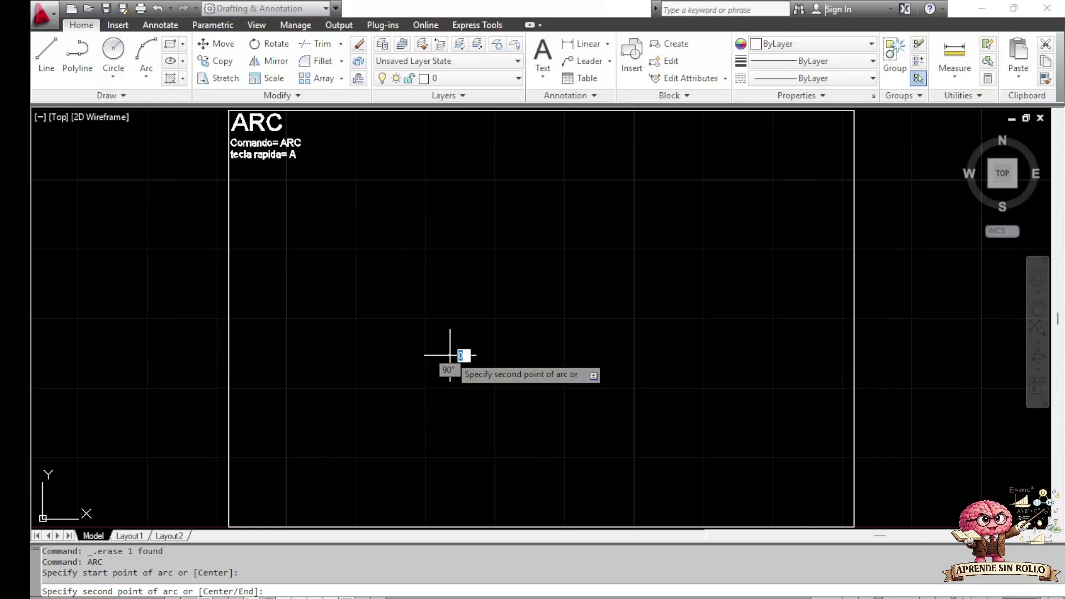
pyautogui.click(423, 277)
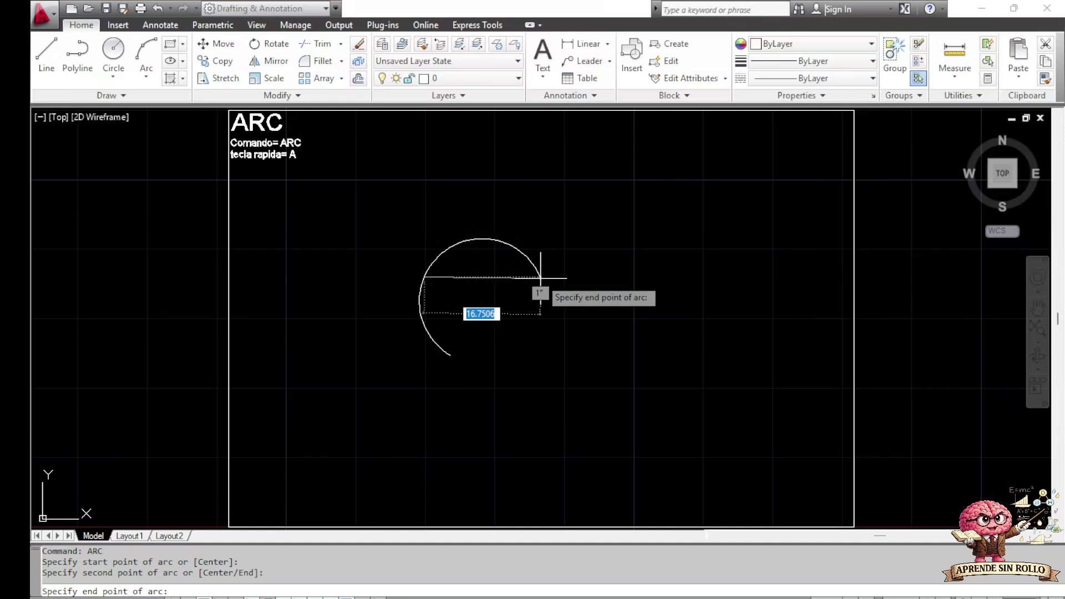
pyautogui.click(540, 278)
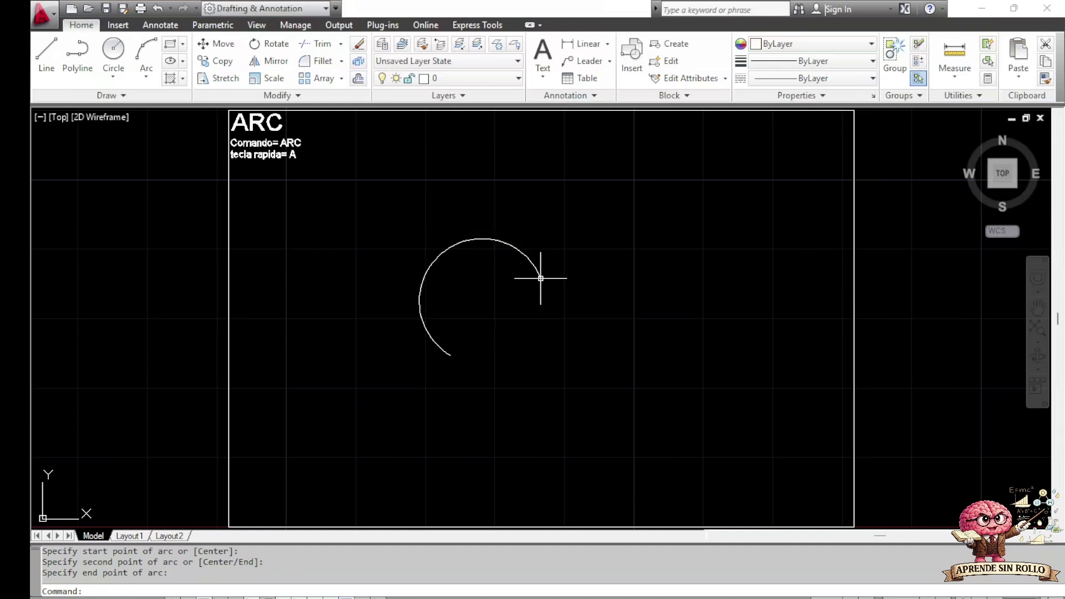
# - Select the arc to examine its grips and centre point, then clear the selection
pyautogui.click(490, 239)
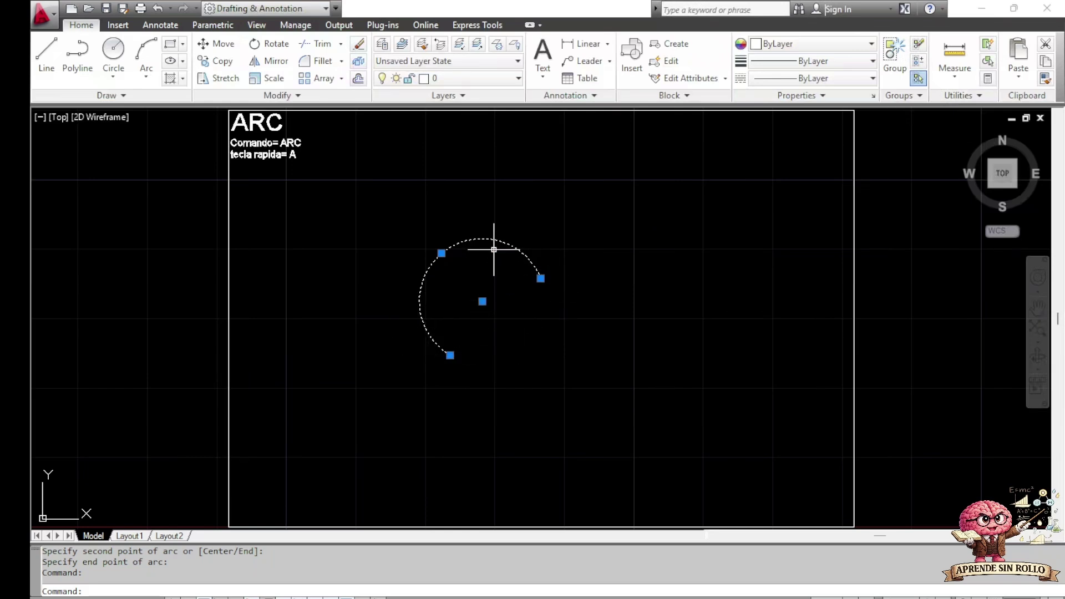
pyautogui.click(482, 301)
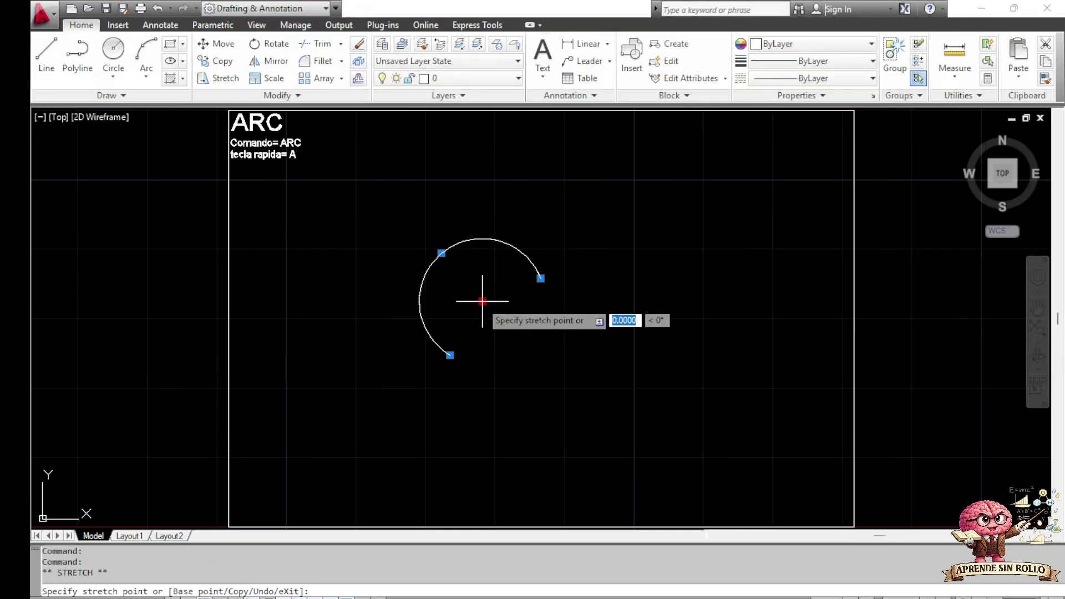
pyautogui.press('Escape')
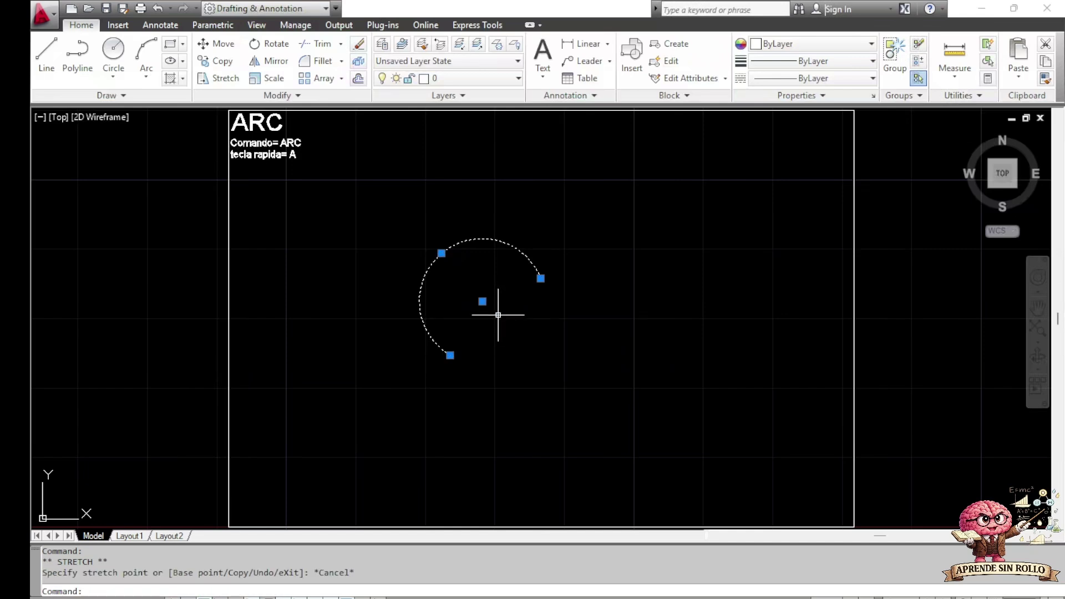
pyautogui.press('Escape')
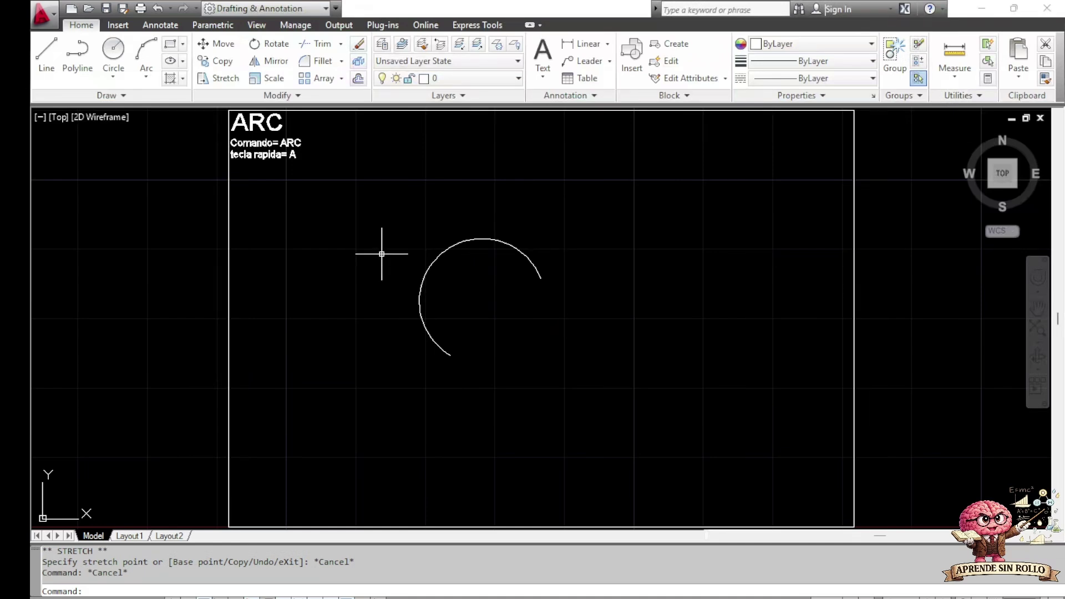
# - Draw a second, larger three-point arc beside the first one, starting below and to the right of it
pyautogui.write('A')
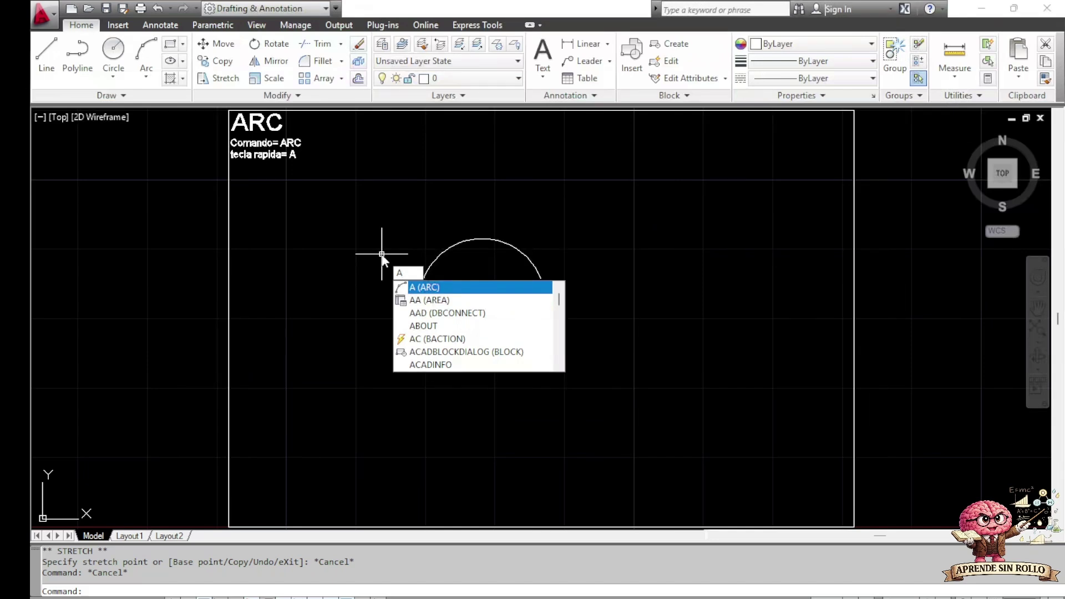
pyautogui.press('Return')
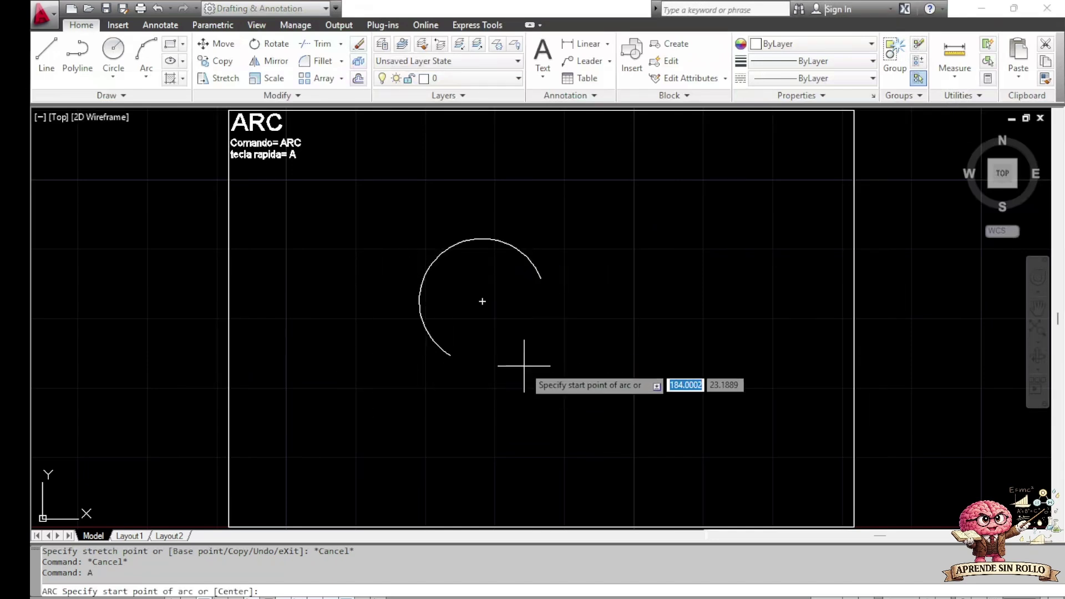
pyautogui.click(537, 378)
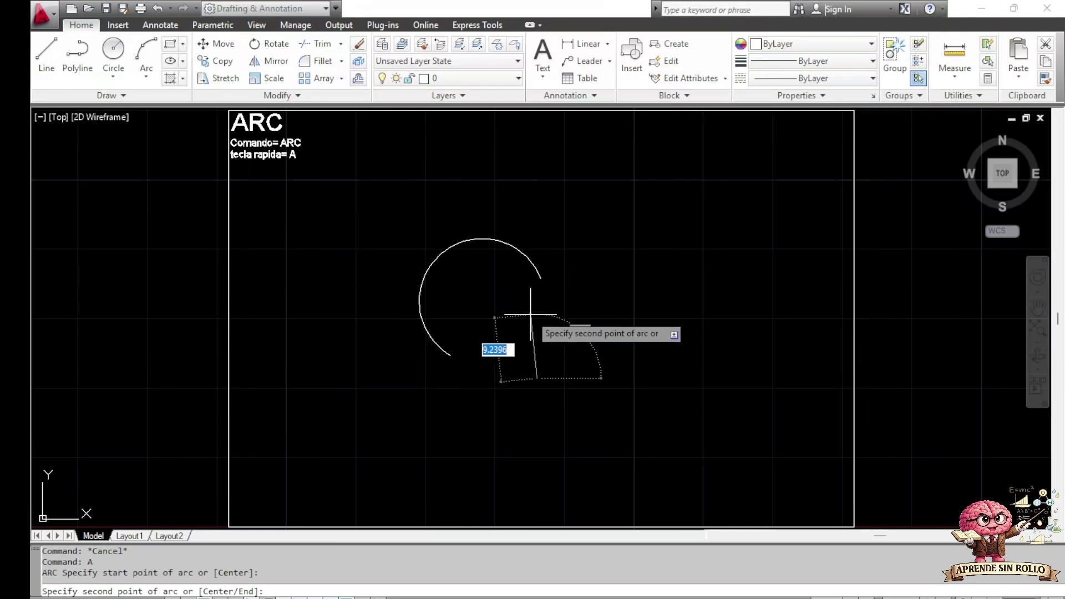
pyautogui.click(584, 266)
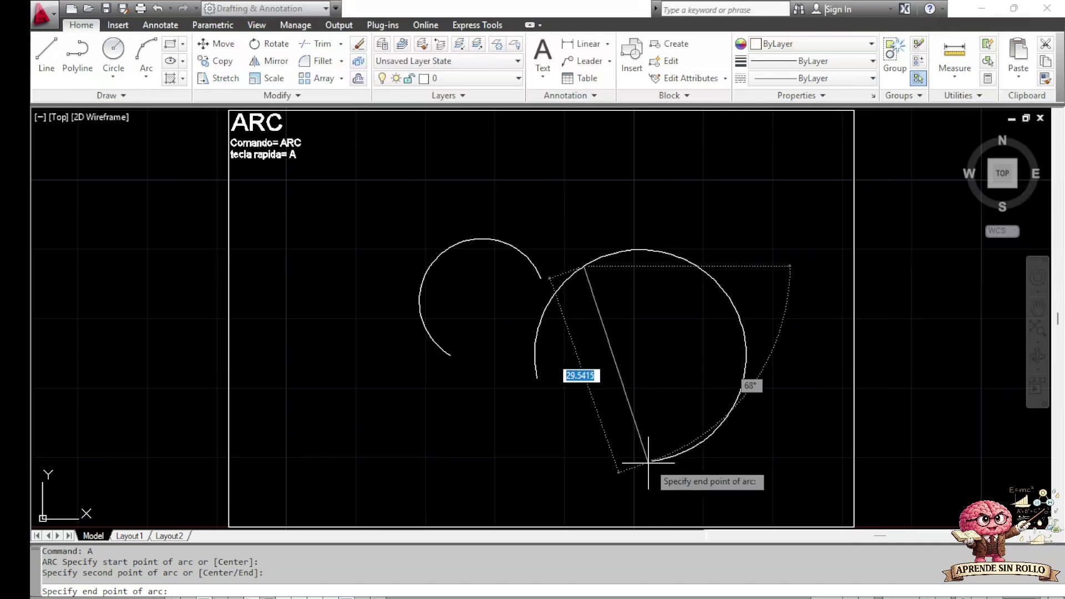
pyautogui.click(674, 307)
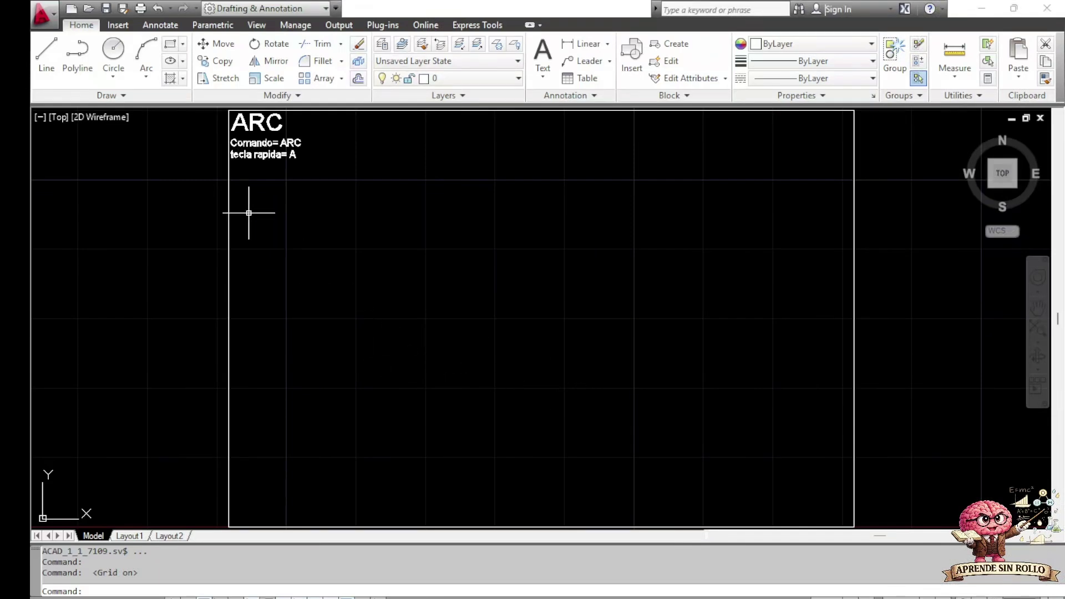
# - Draw a Start, Center, End arc with its centre 10 units directly above the start point and its end at the upper left
pyautogui.click(146, 78)
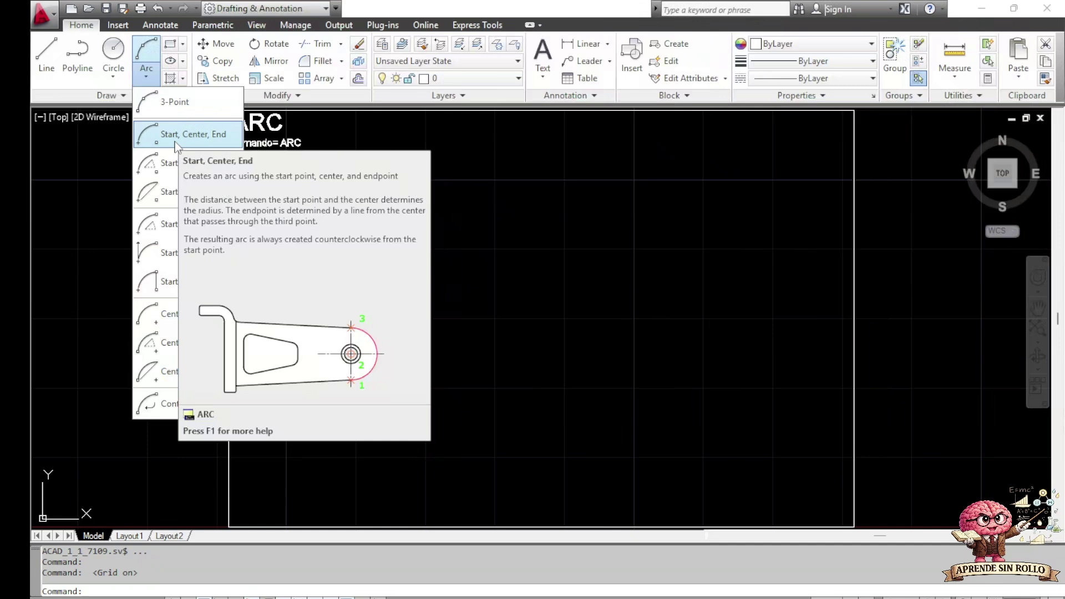
pyautogui.click(176, 143)
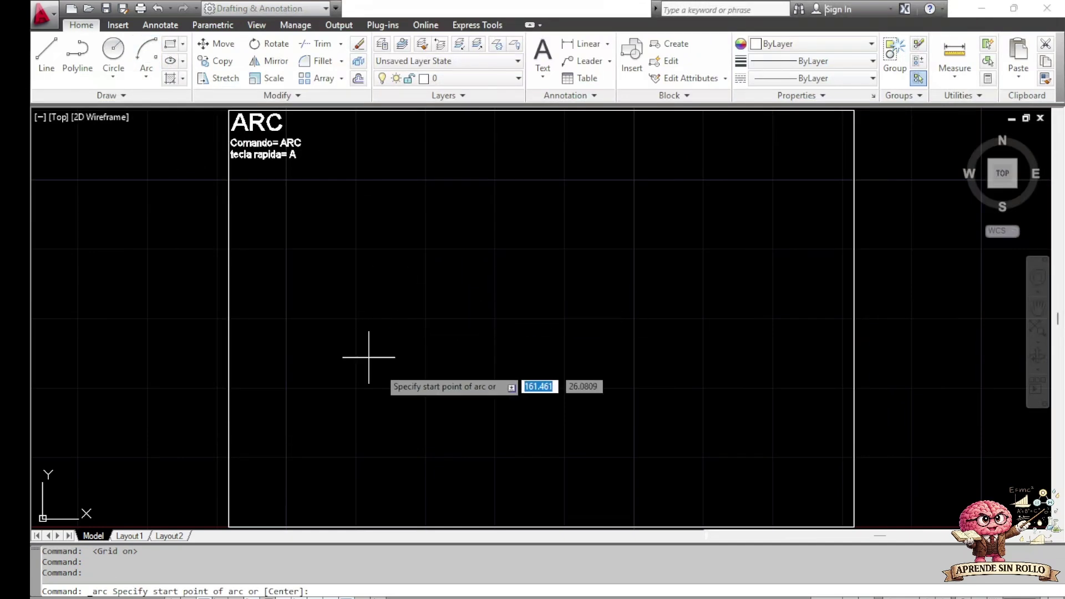
pyautogui.click(424, 317)
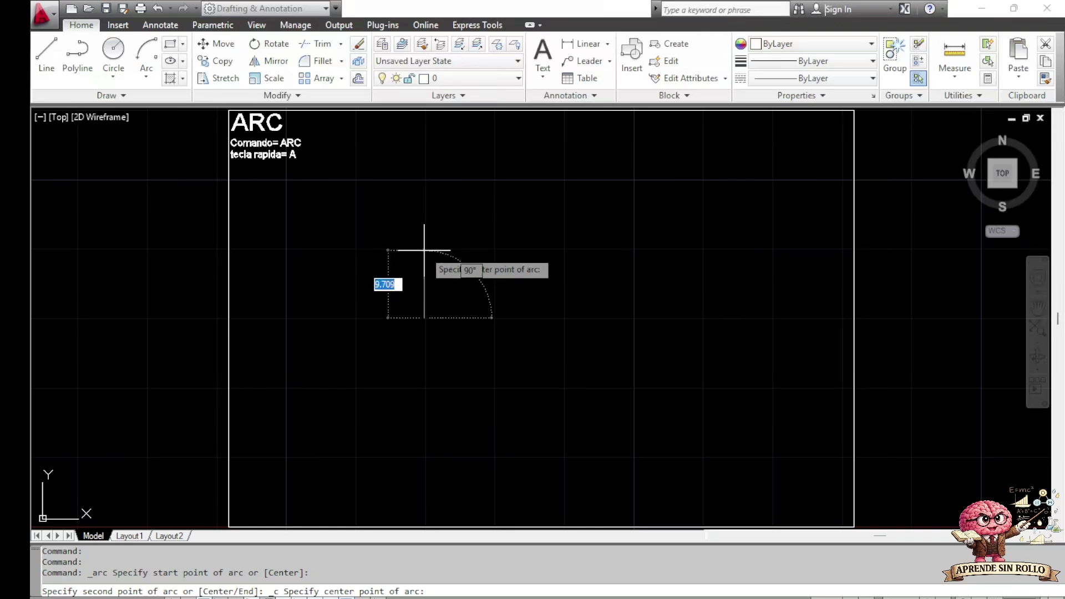
pyautogui.write('10')
pyautogui.press('Return')
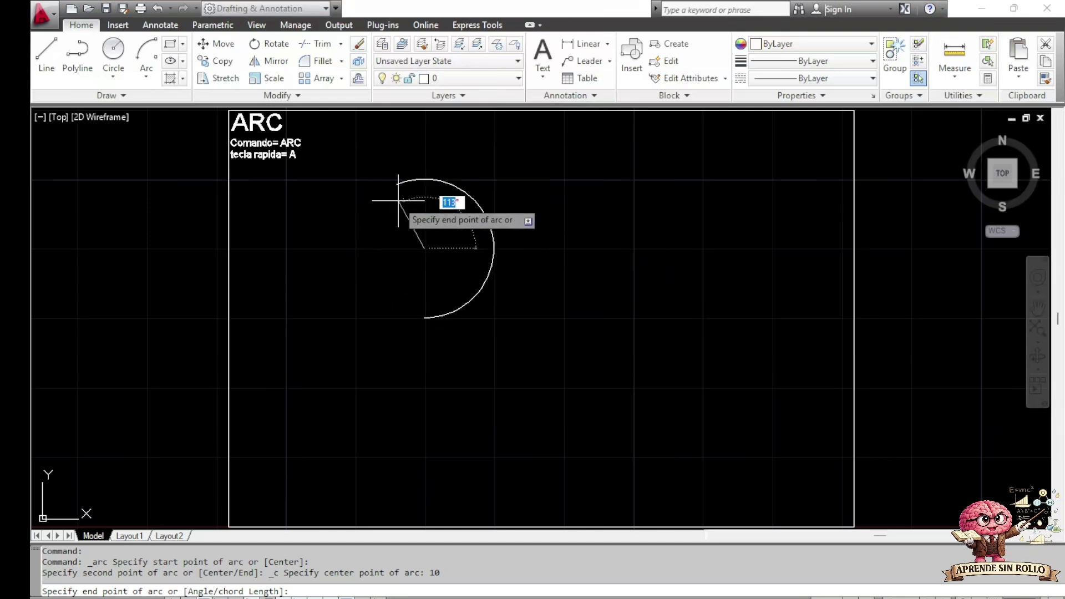
pyautogui.click(363, 202)
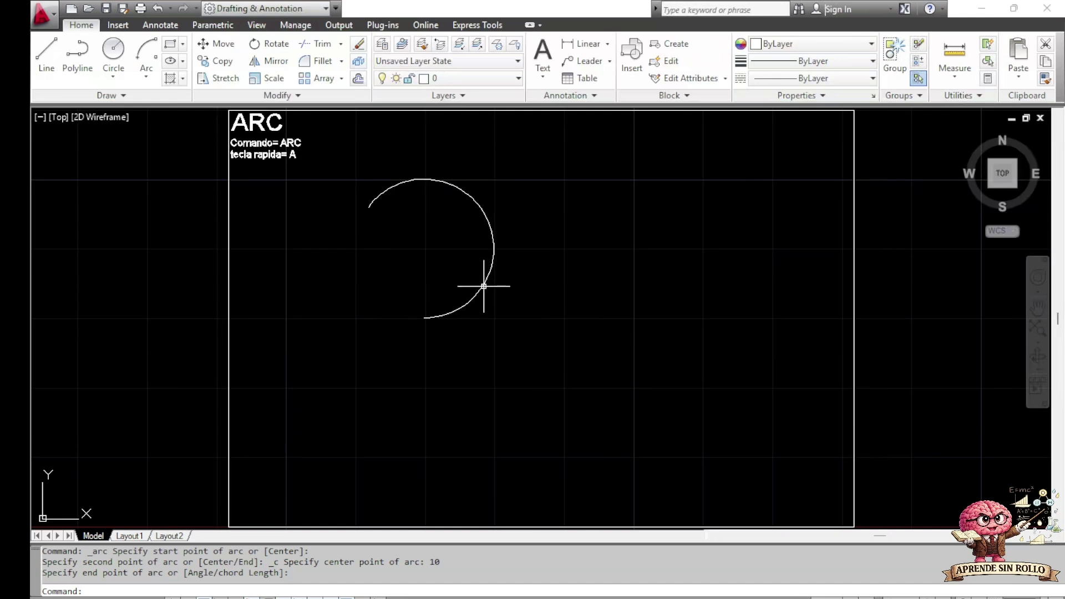
# - Select the Start, Center, End arc to check where its centre lies, then deselect it
pyautogui.moveTo(483, 283)
pyautogui.click(422, 249)
pyautogui.click(423, 248)
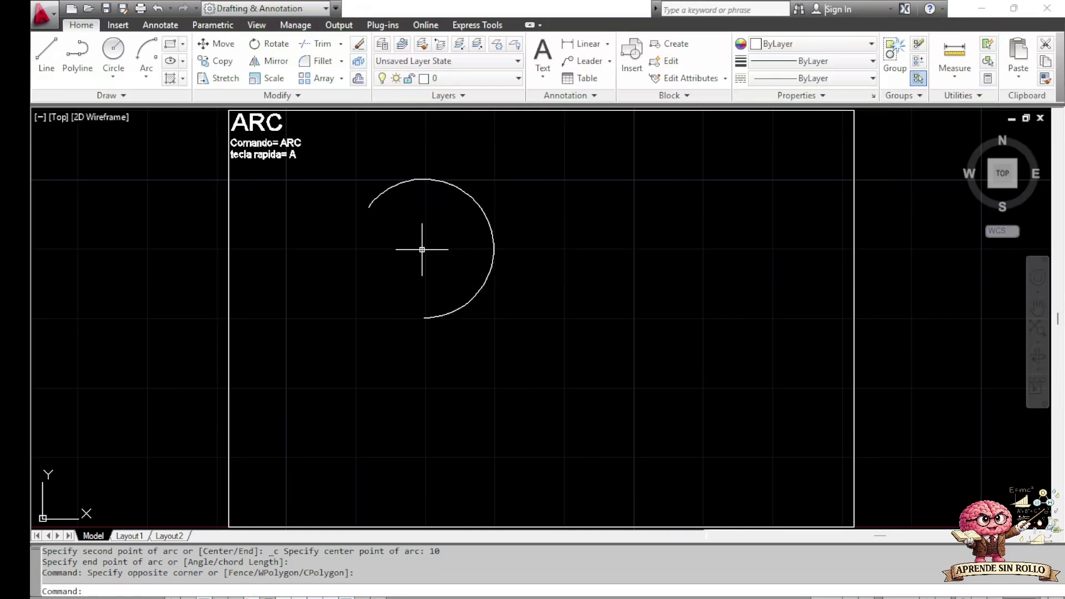
pyautogui.click(492, 228)
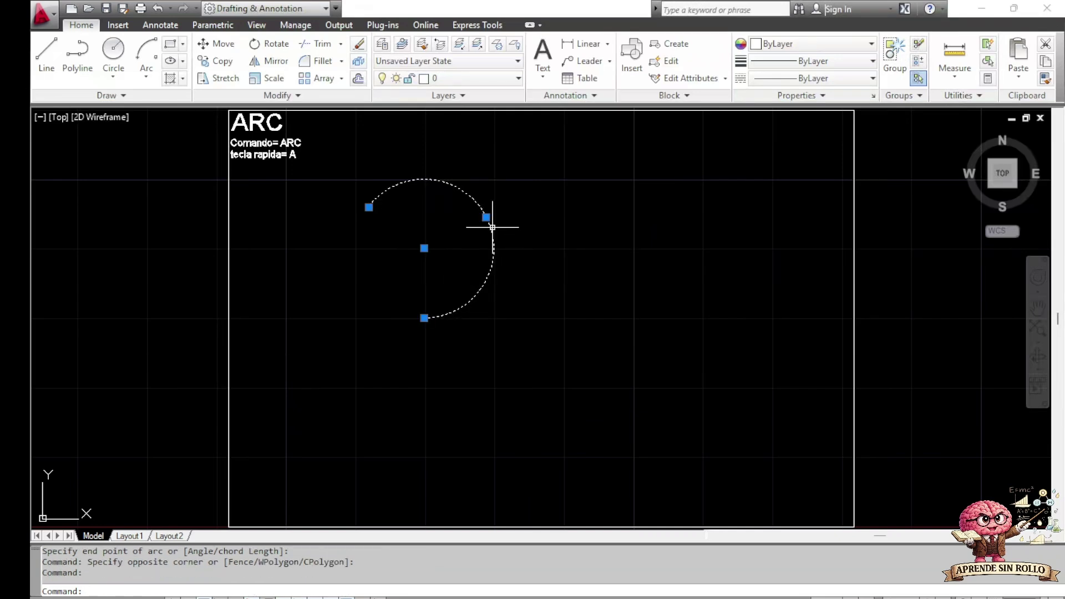
pyautogui.press('Escape')
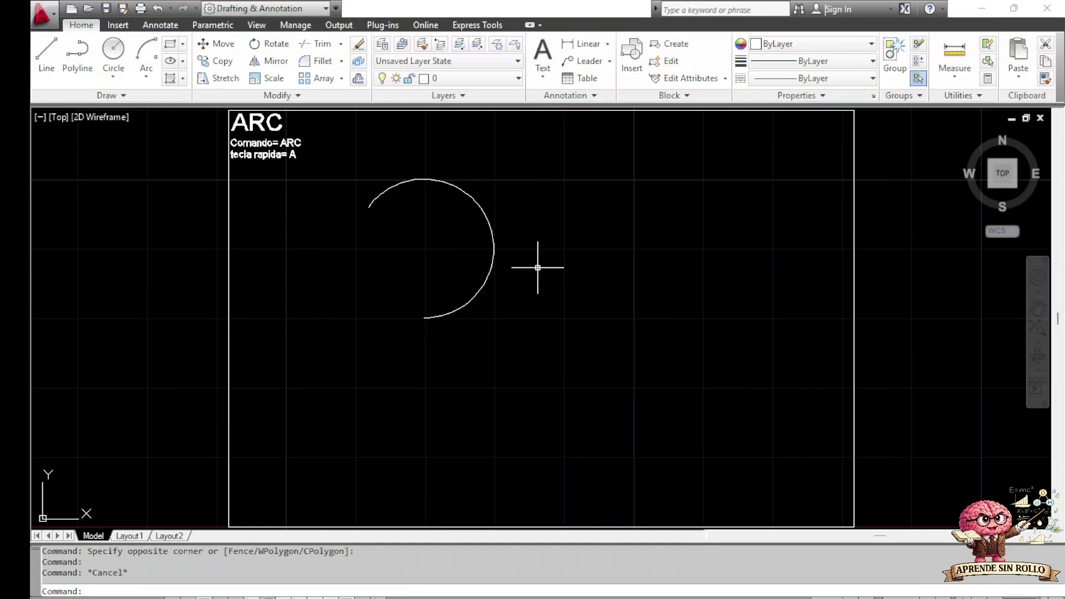
# - Erase the Start, Center, End arc from the frame
pyautogui.click(511, 292)
pyautogui.click(502, 288)
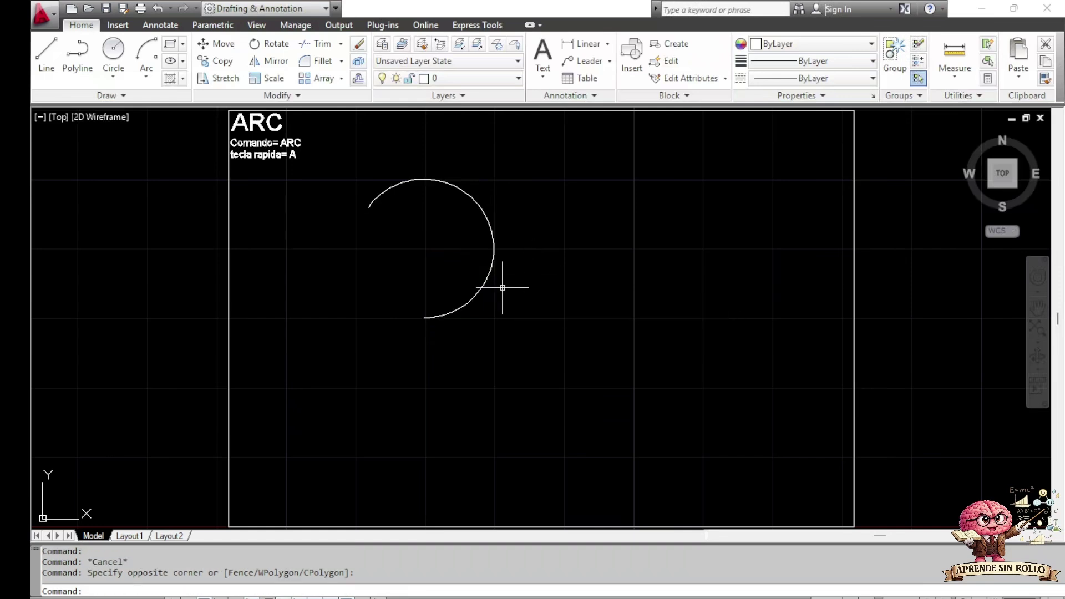
pyautogui.click(502, 288)
pyautogui.click(473, 254)
pyautogui.press('Delete')
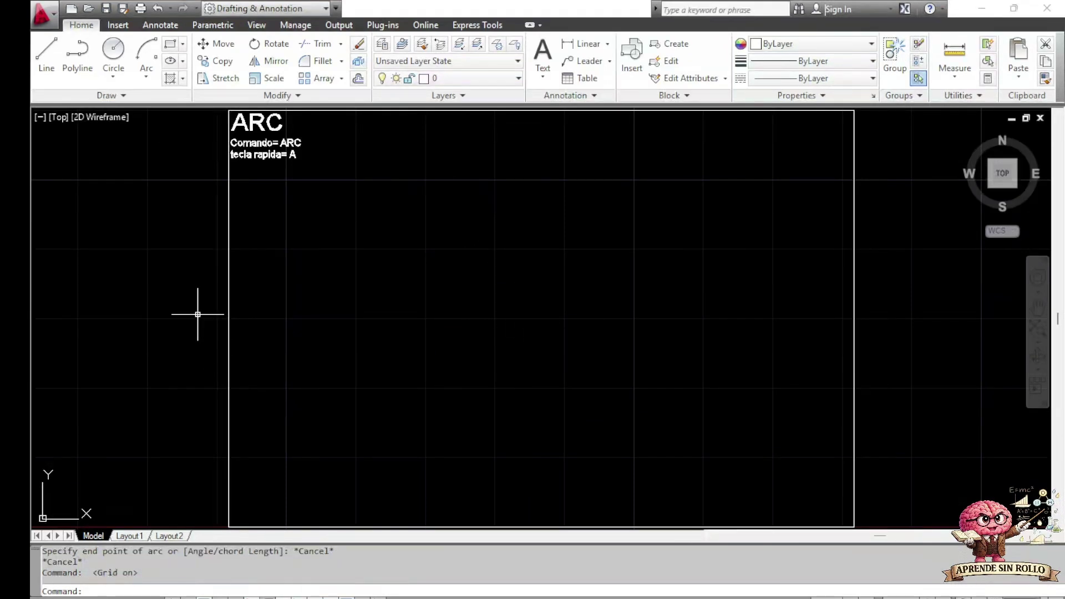
# - Draw a Start, Center, Angle arc with its centre 10 units up and left of the start point and an included angle of 48°
pyautogui.click(152, 73)
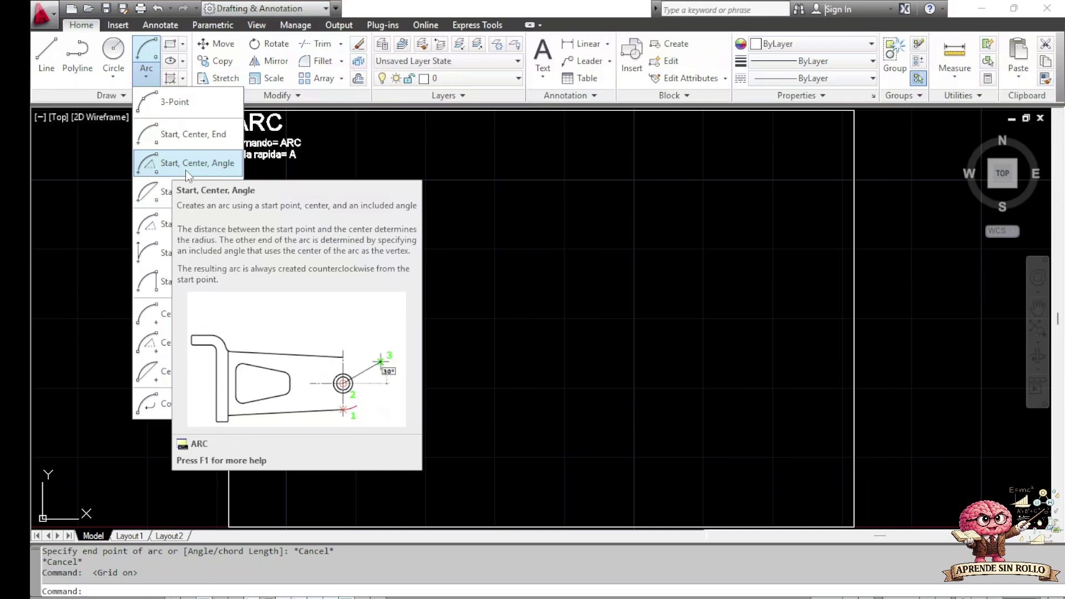
pyautogui.click(224, 164)
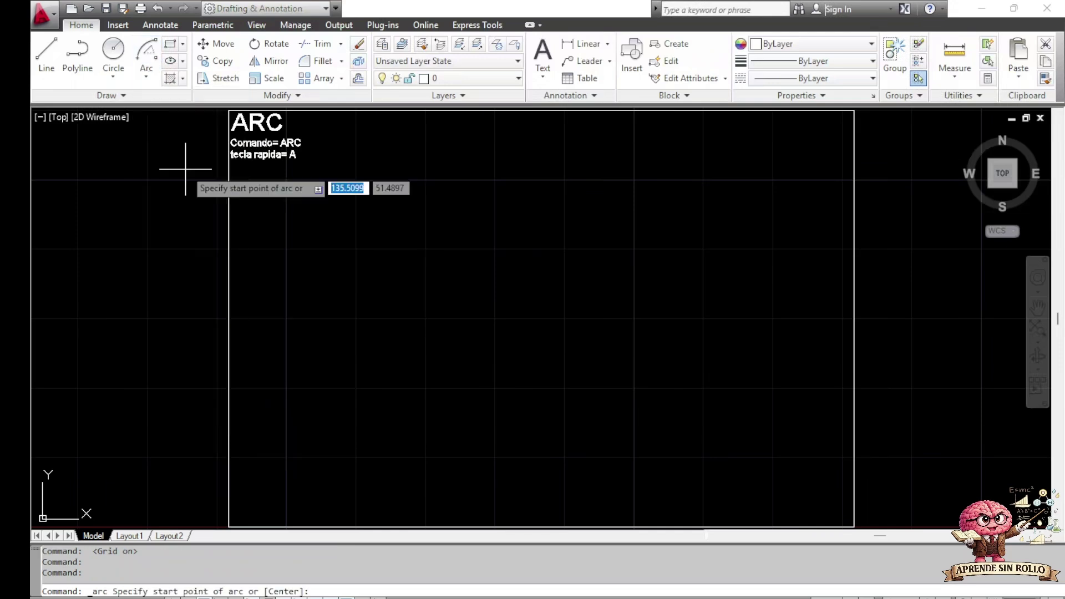
pyautogui.click(494, 332)
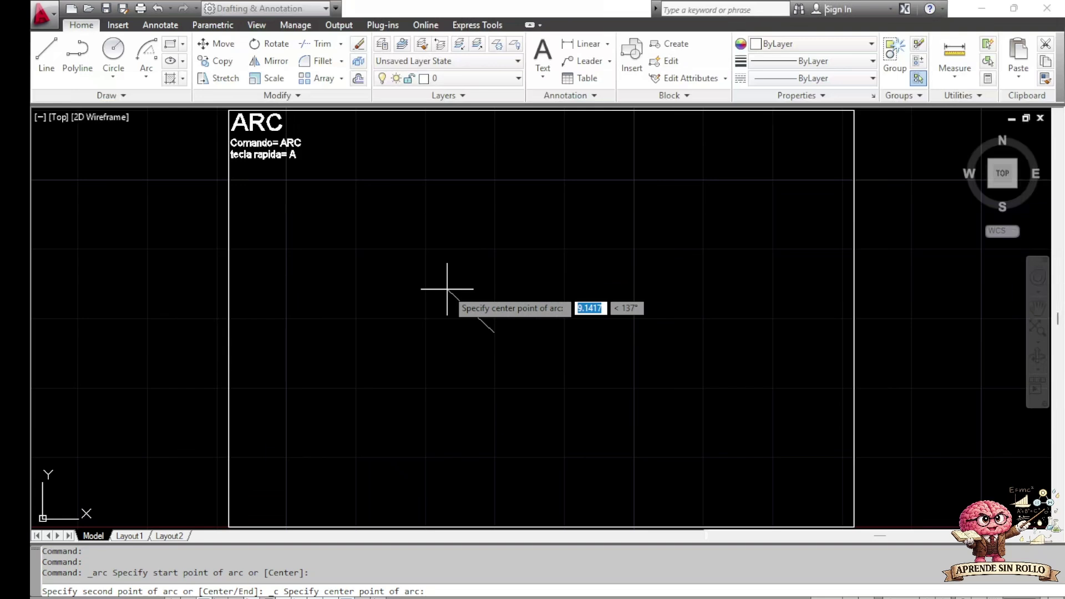
pyautogui.write('10')
pyautogui.press('Return')
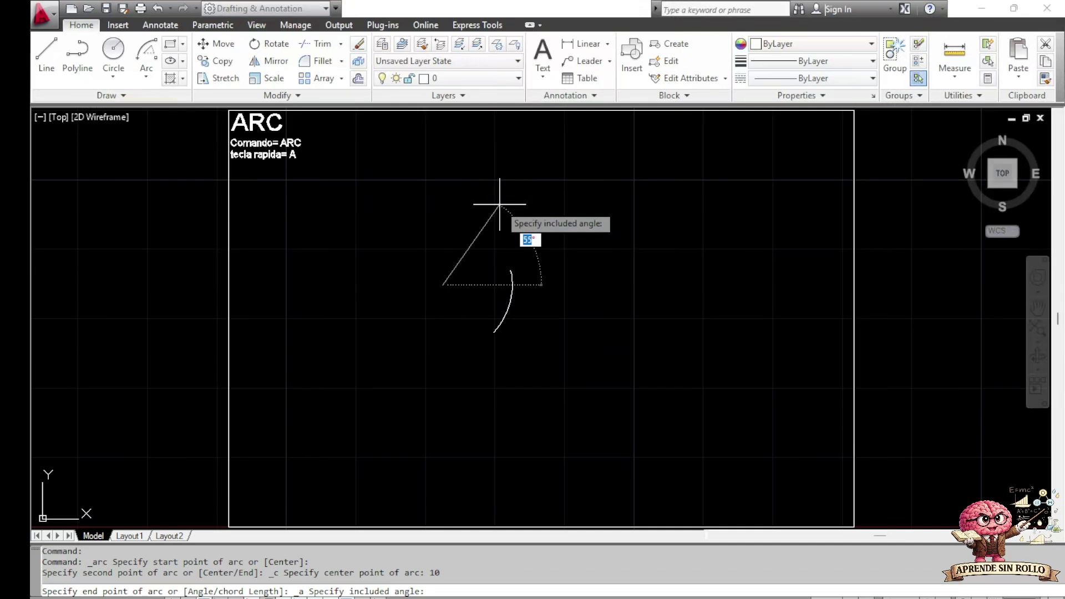
pyautogui.write('48')
pyautogui.press('Return')
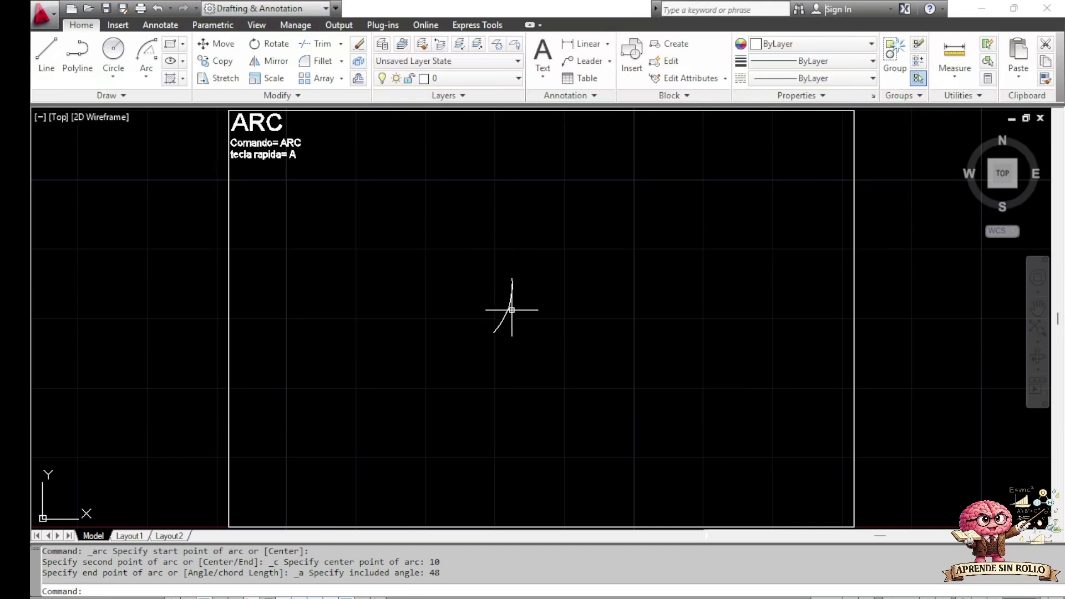
# - Draw two straight polylines from the arc's centre, one to each endpoint of the Start, Center, Angle arc
pyautogui.write('pl')
pyautogui.press('Return')
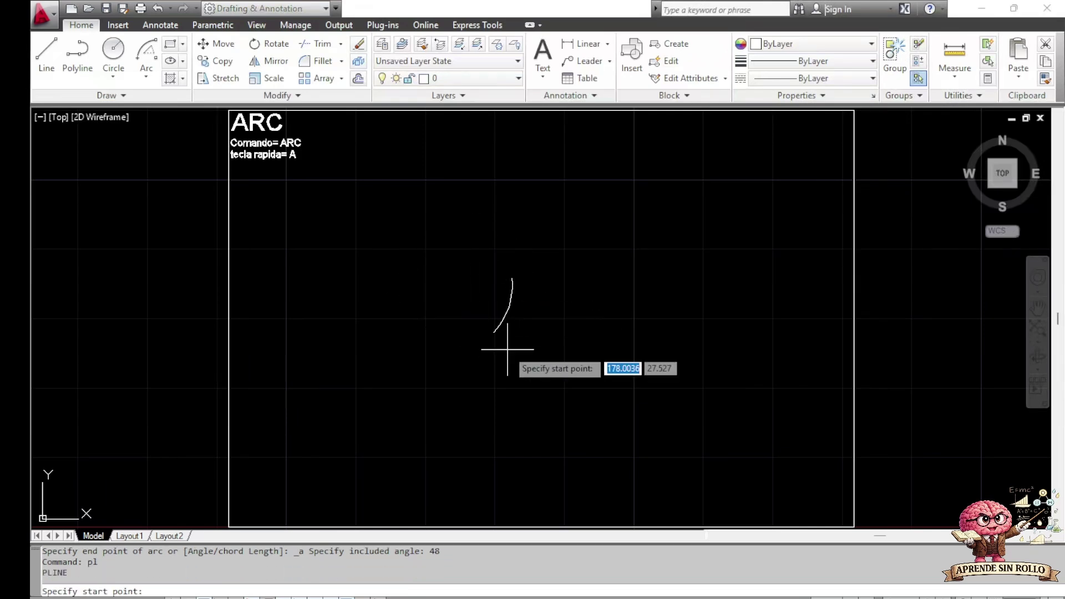
pyautogui.click(443, 285)
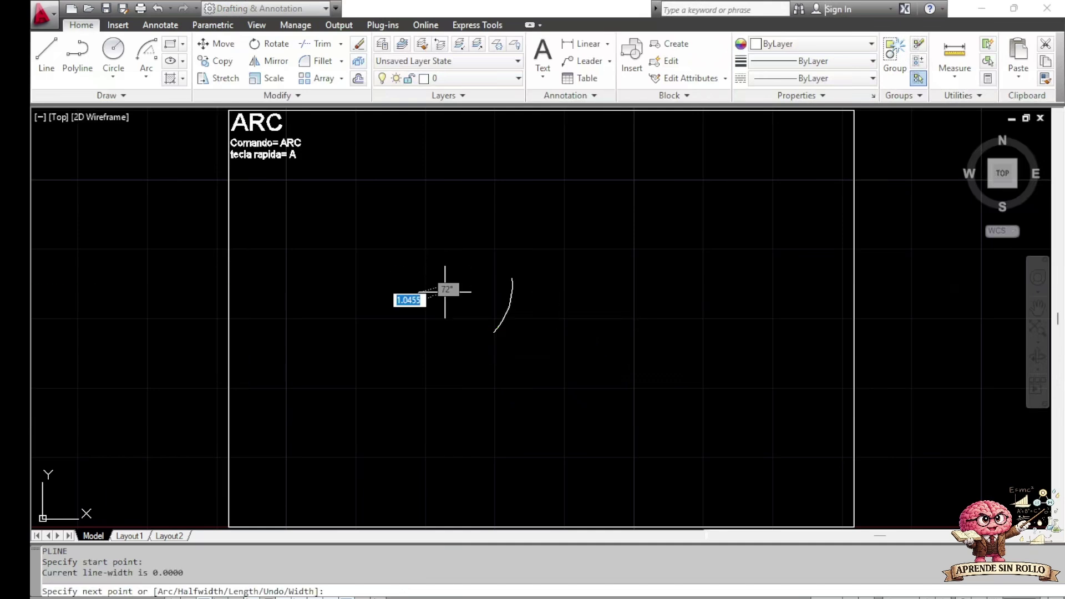
pyautogui.click(494, 332)
pyautogui.press('Return')
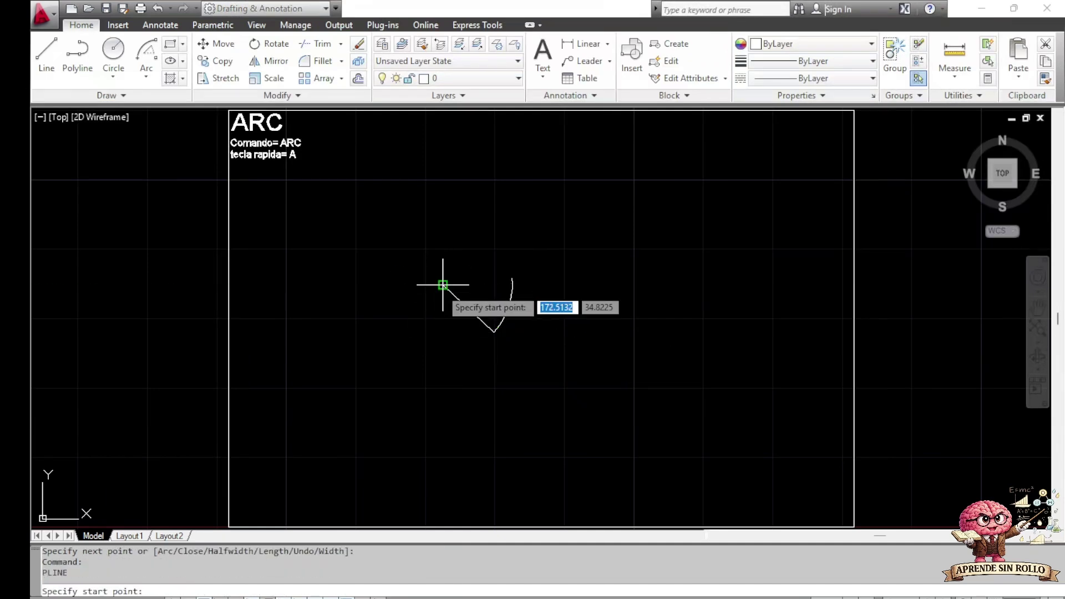
pyautogui.click(443, 285)
pyautogui.click(511, 279)
pyautogui.press('Return')
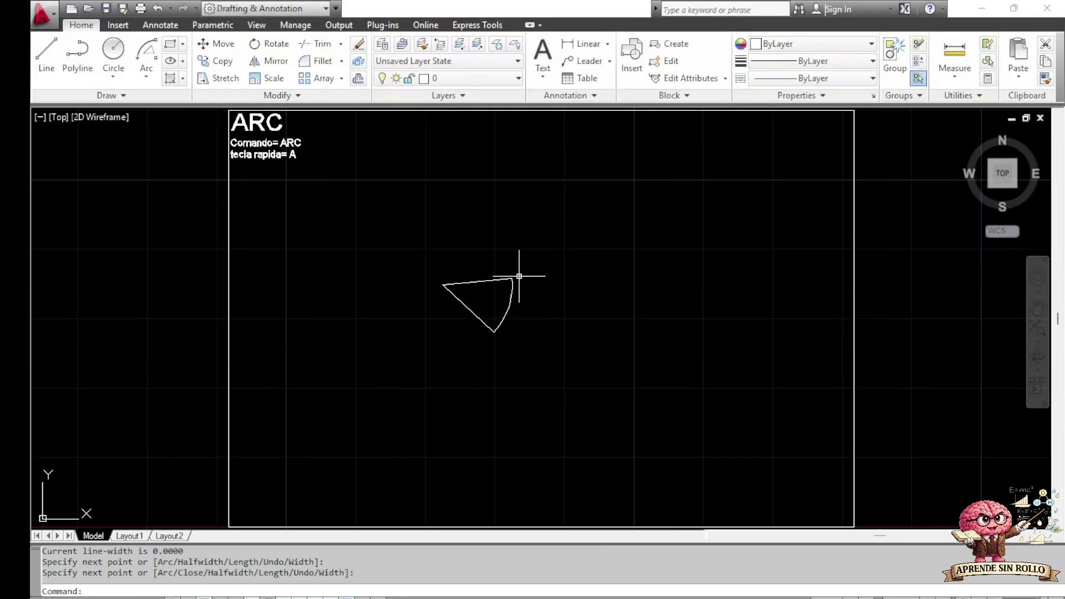
# - Erase the two radius lines, keeping the Start, Center, Angle arc
pyautogui.click(464, 316)
pyautogui.click(435, 270)
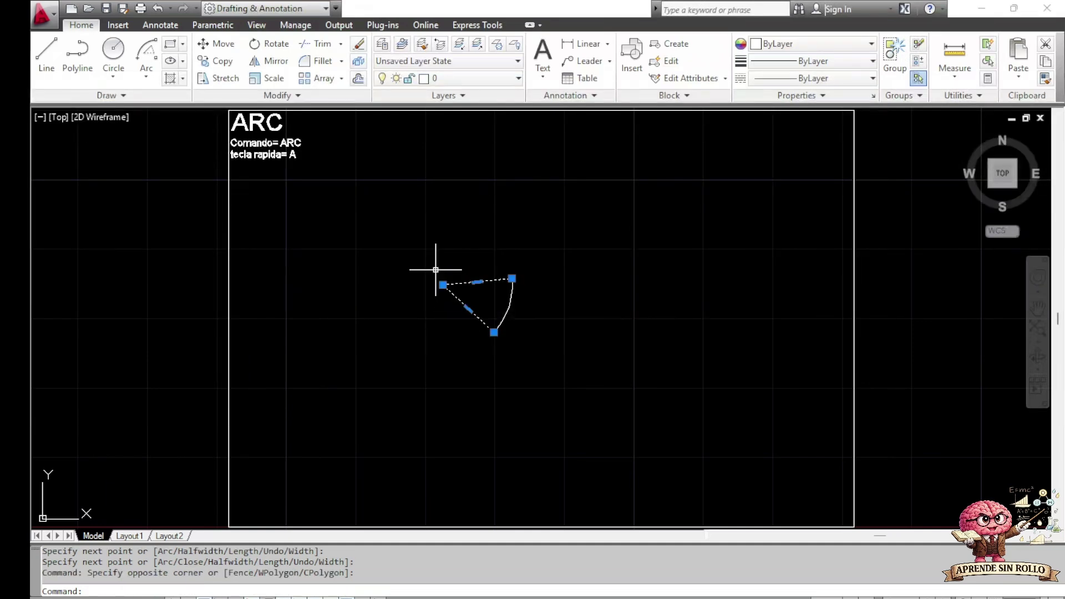
pyautogui.press('Delete')
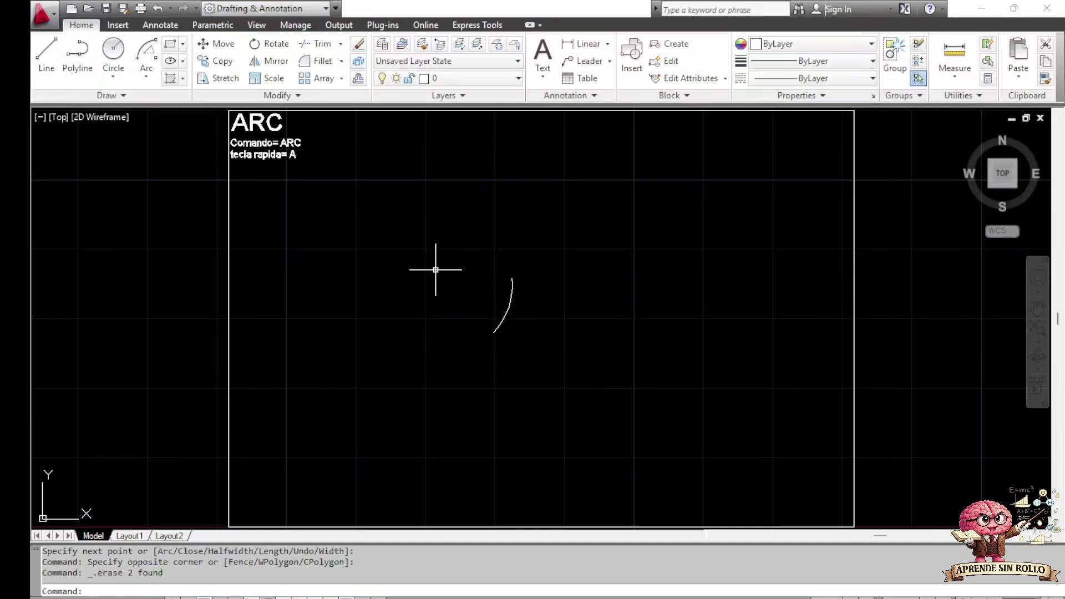
# - Erase the Start, Center, Angle arc from the frame and turn the grid on
pyautogui.click(508, 301)
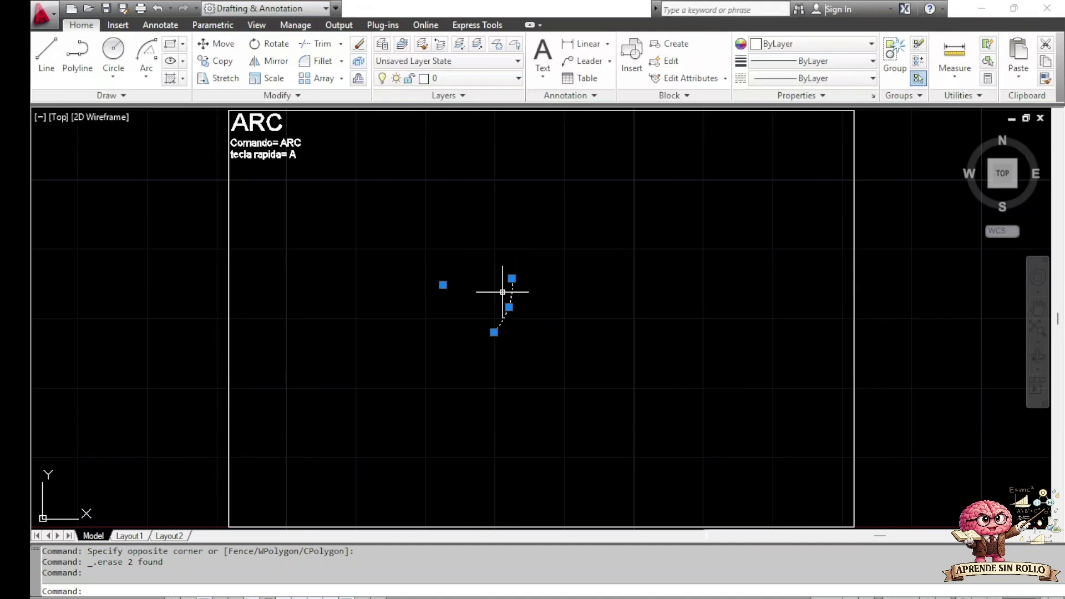
pyautogui.press('Escape')
pyautogui.click(523, 337)
pyautogui.click(495, 304)
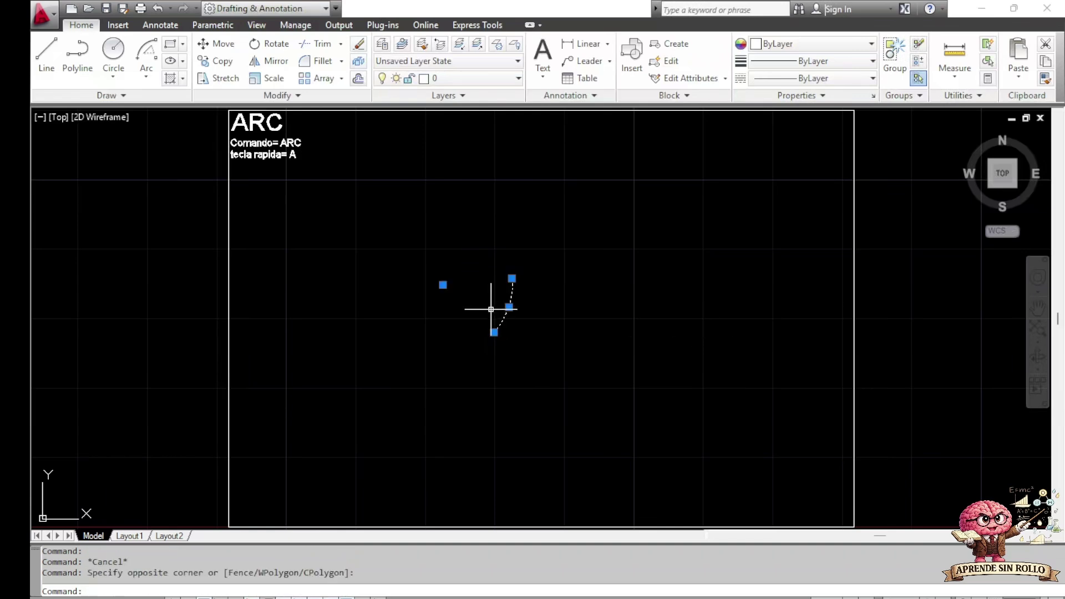
pyautogui.press('Delete')
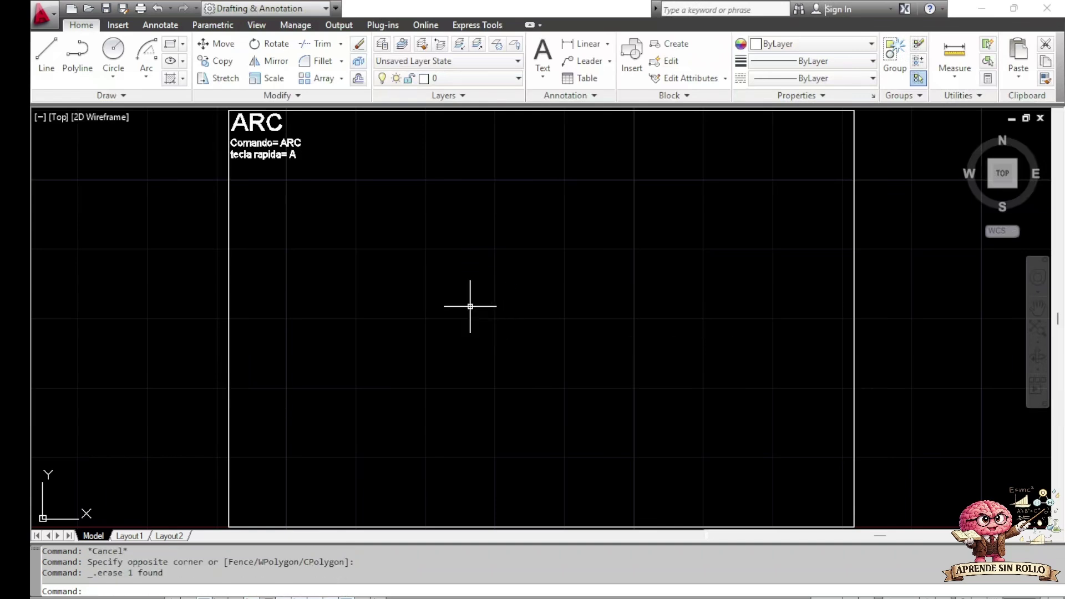
pyautogui.press('Escape')
pyautogui.press('F7')
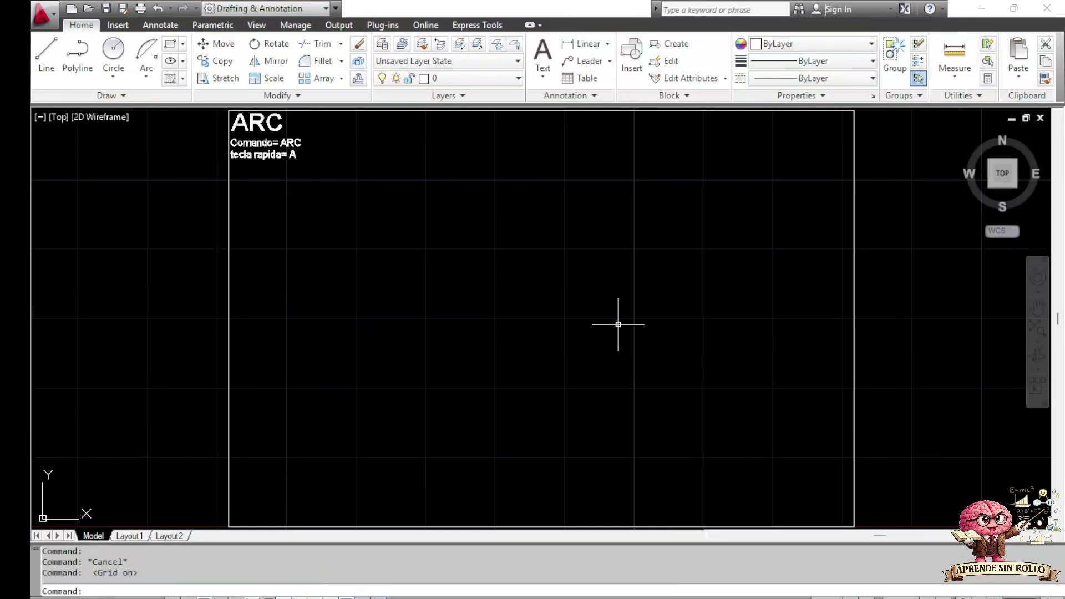
# - Draw a Start, Center, Length arc with its centre 10 units left of the start point and a chord length of 15
pyautogui.click(150, 78)
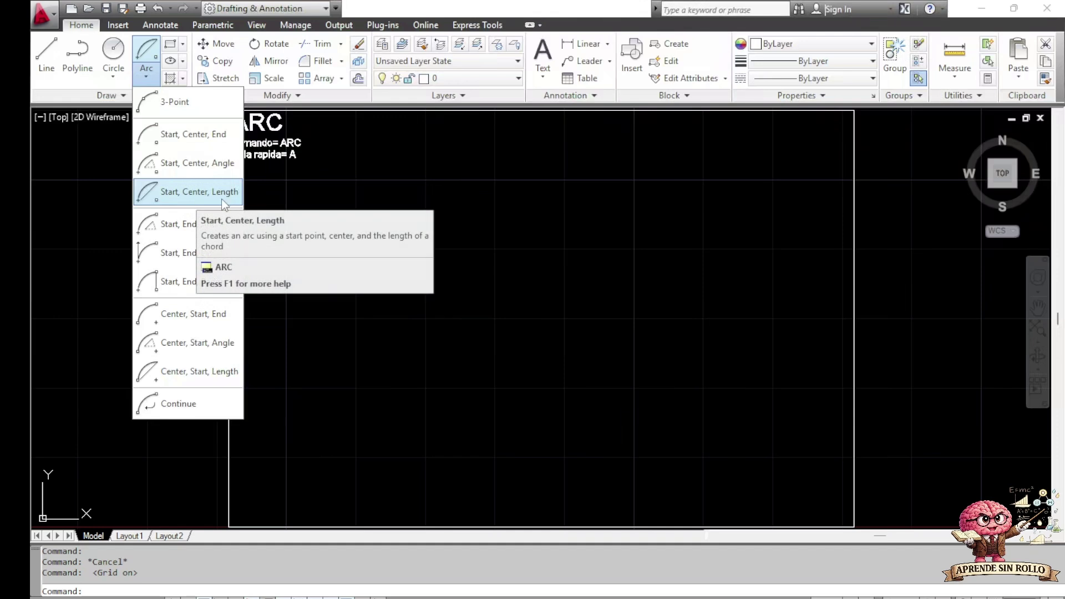
pyautogui.click(180, 194)
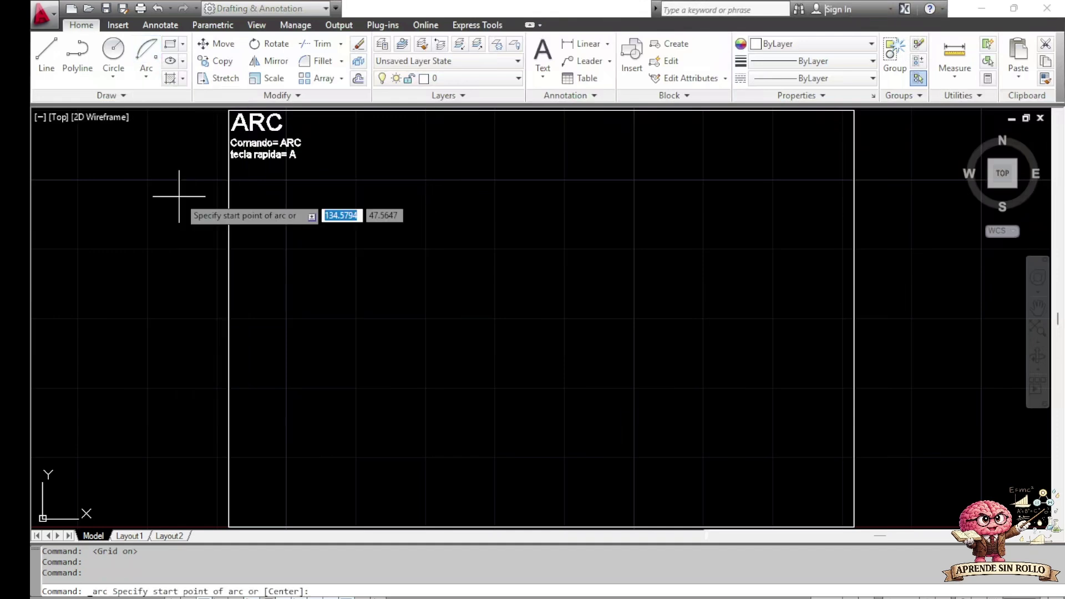
pyautogui.click(564, 320)
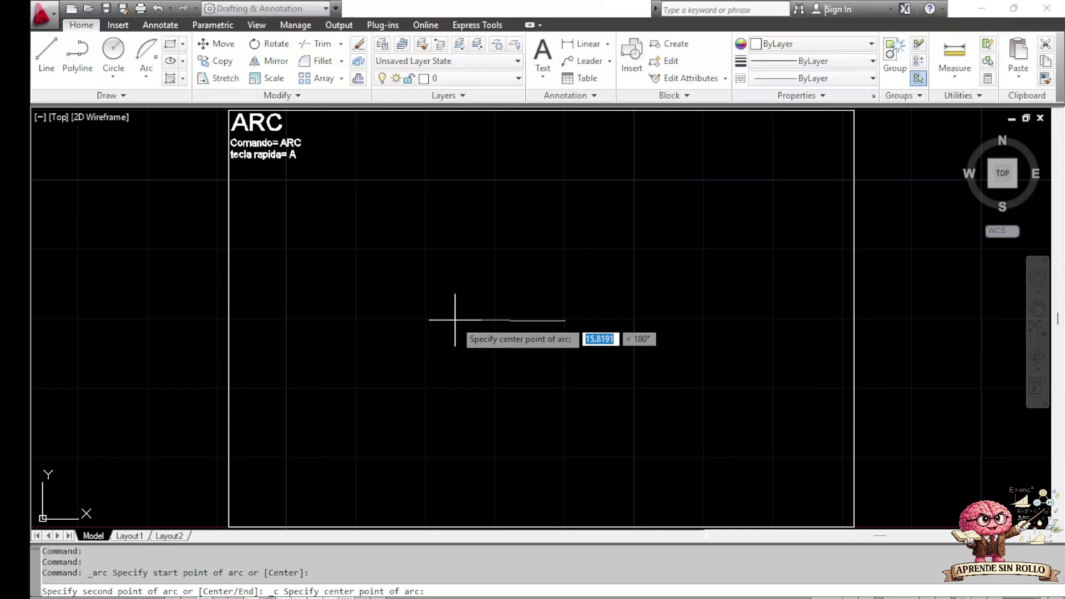
pyautogui.write('10')
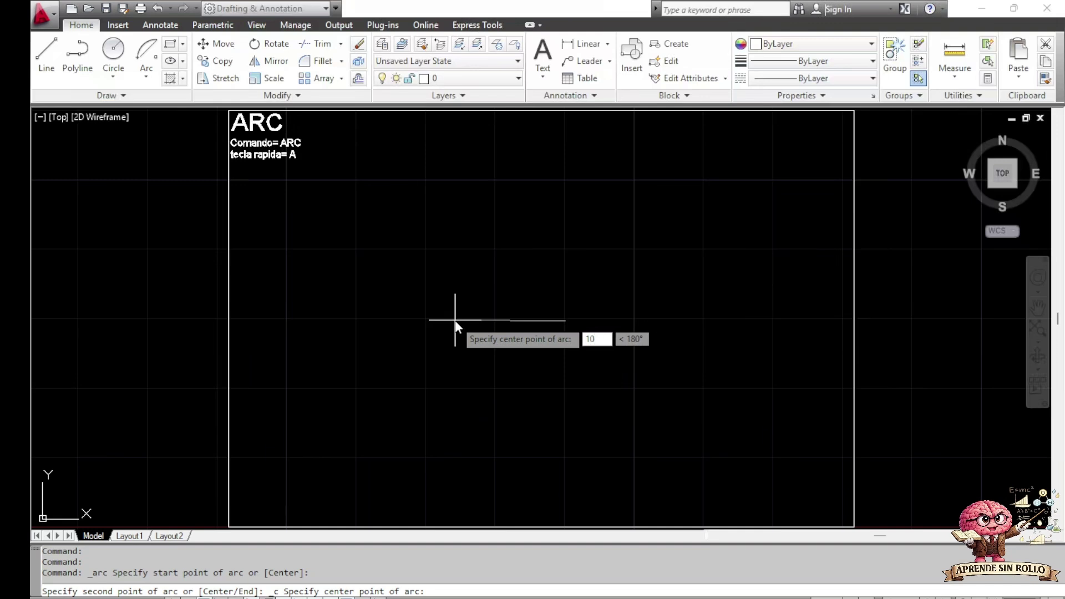
pyautogui.press('Return')
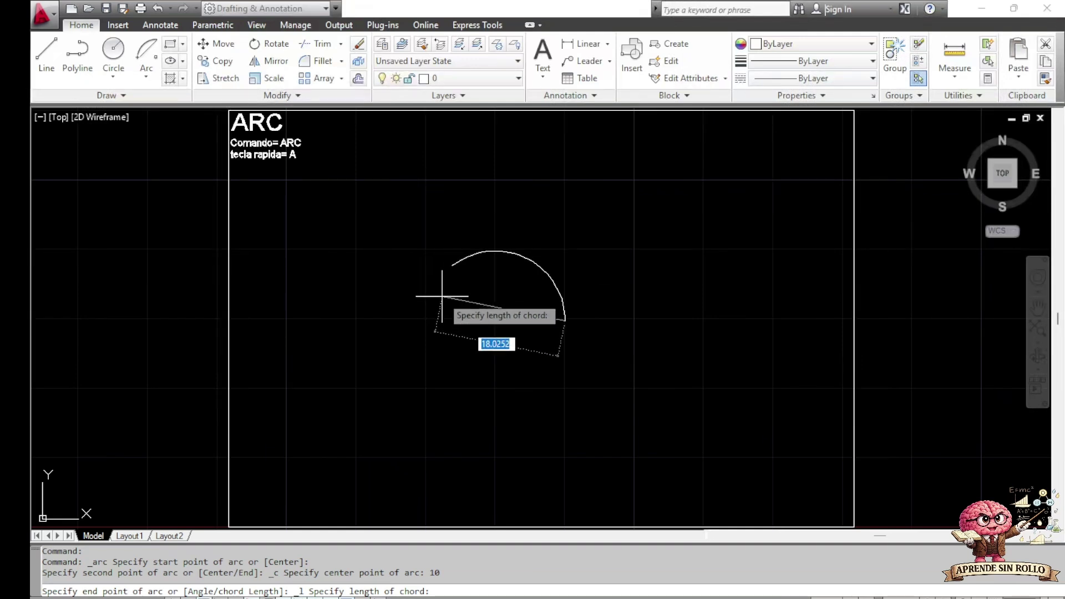
pyautogui.write('21')
pyautogui.press('Return')
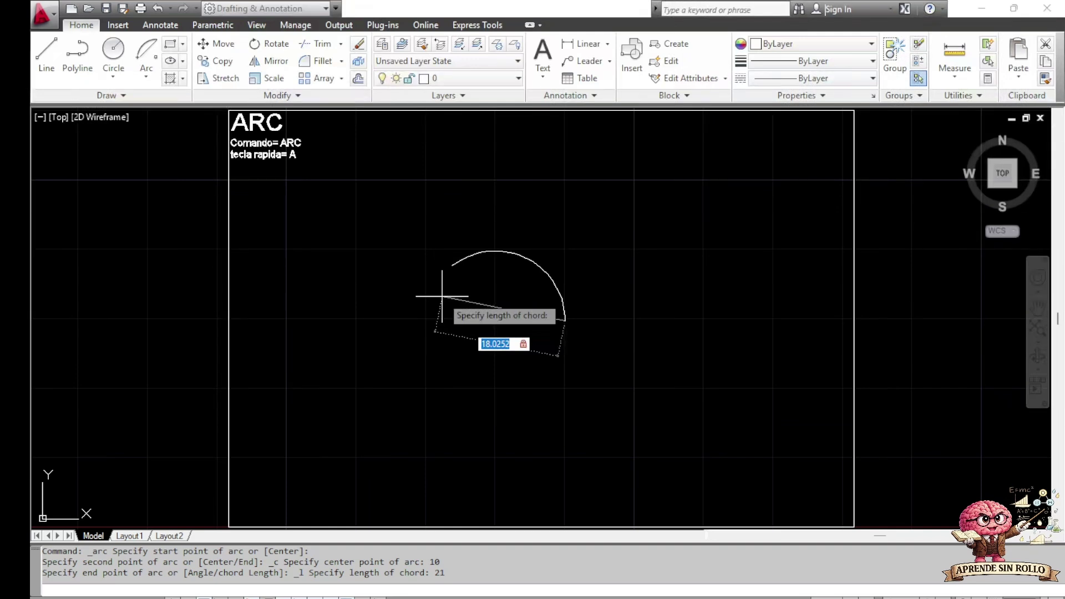
pyautogui.write('15')
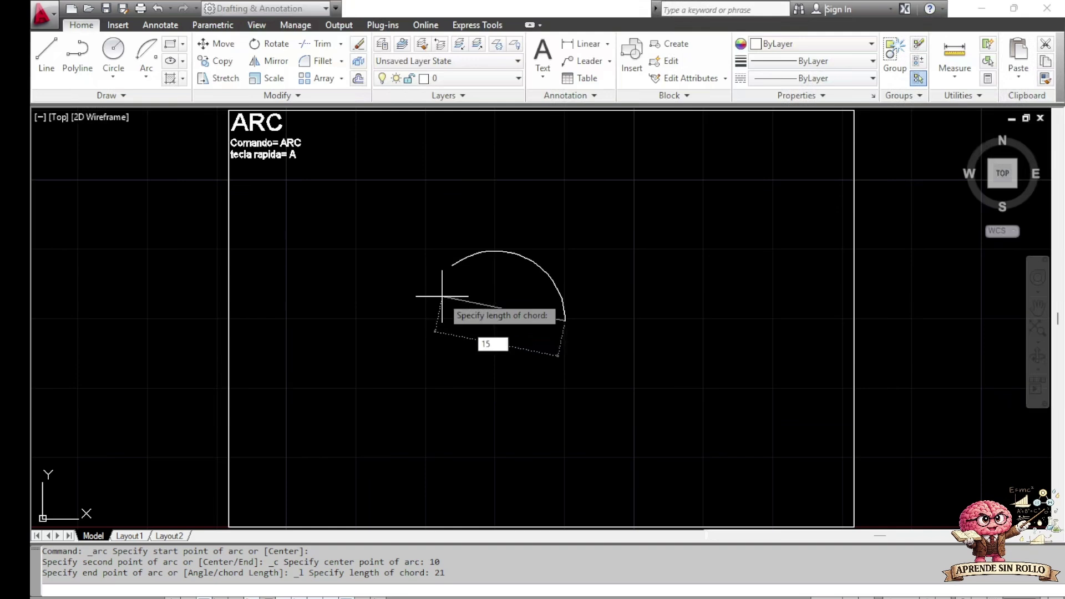
pyautogui.press('Return')
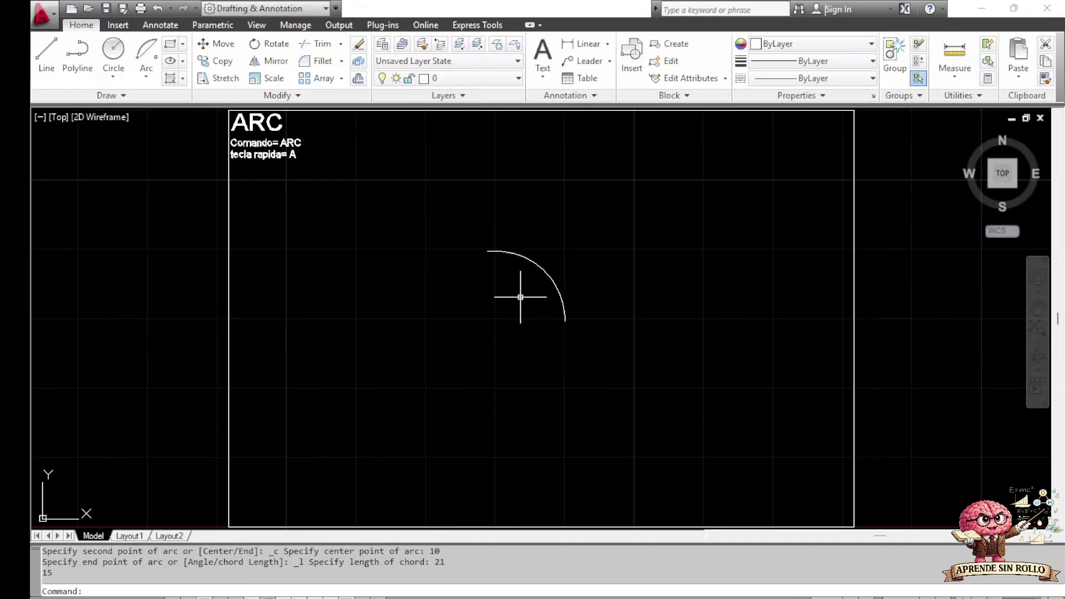
# - Draw a straight polyline joining the two endpoints of the arc as its chord
pyautogui.write('PL')
pyautogui.press('Return')
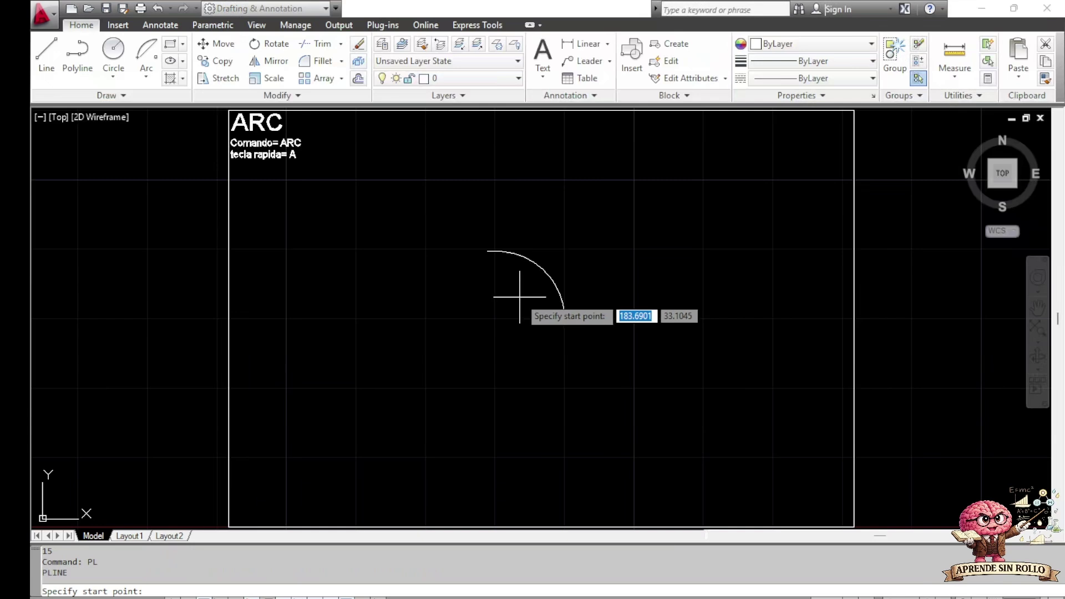
pyautogui.click(487, 251)
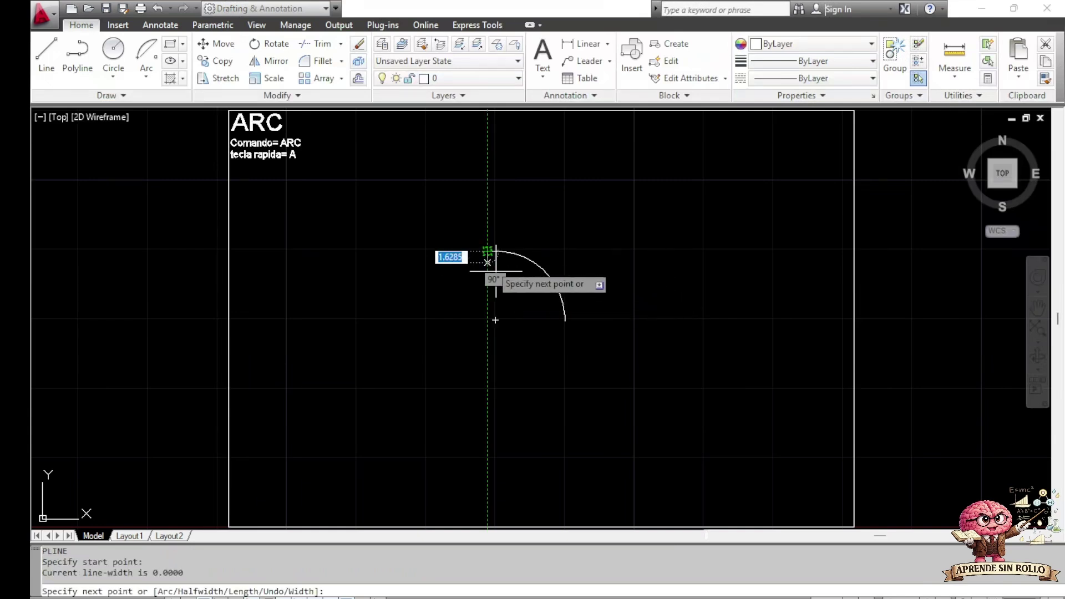
pyautogui.click(565, 321)
pyautogui.press('Return')
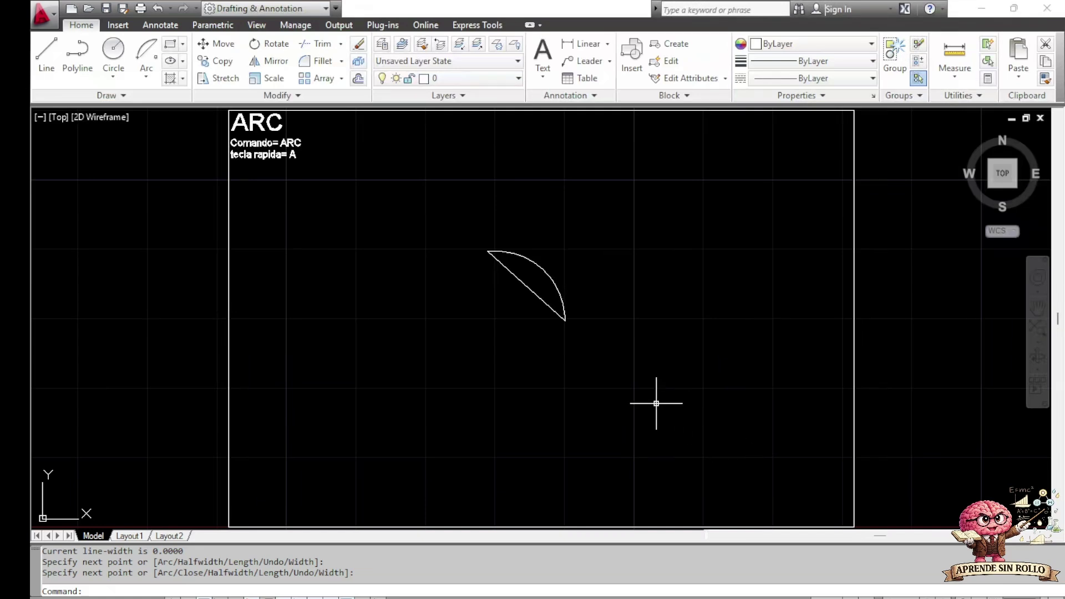
# - Draw a circle below and slightly right of the arc, inside the frame
pyautogui.write('c')
pyautogui.press('Return')
pyautogui.click(586, 421)
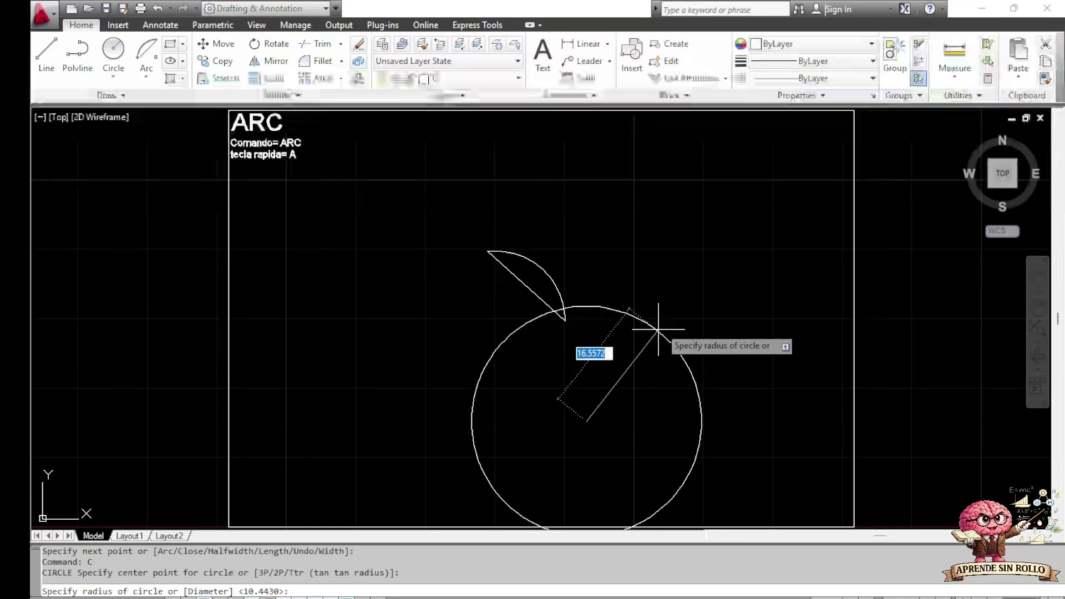
pyautogui.click(650, 360)
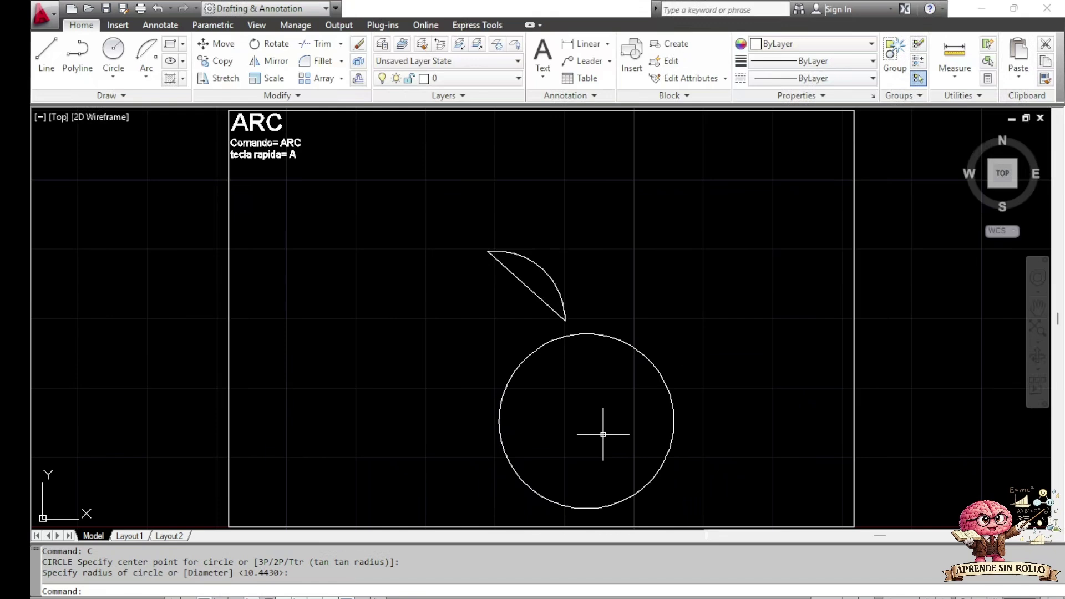
# - Draw a horizontal polyline across the circle as its diameter, from the right quadrant to the left quadrant
pyautogui.write('PL')
pyautogui.press('Return')
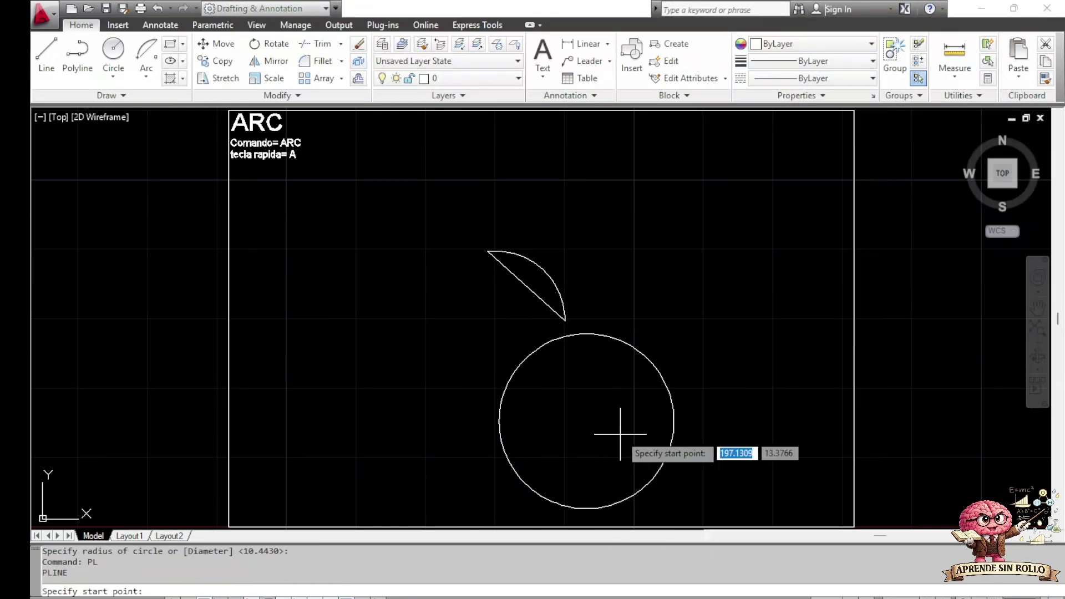
pyautogui.click(673, 421)
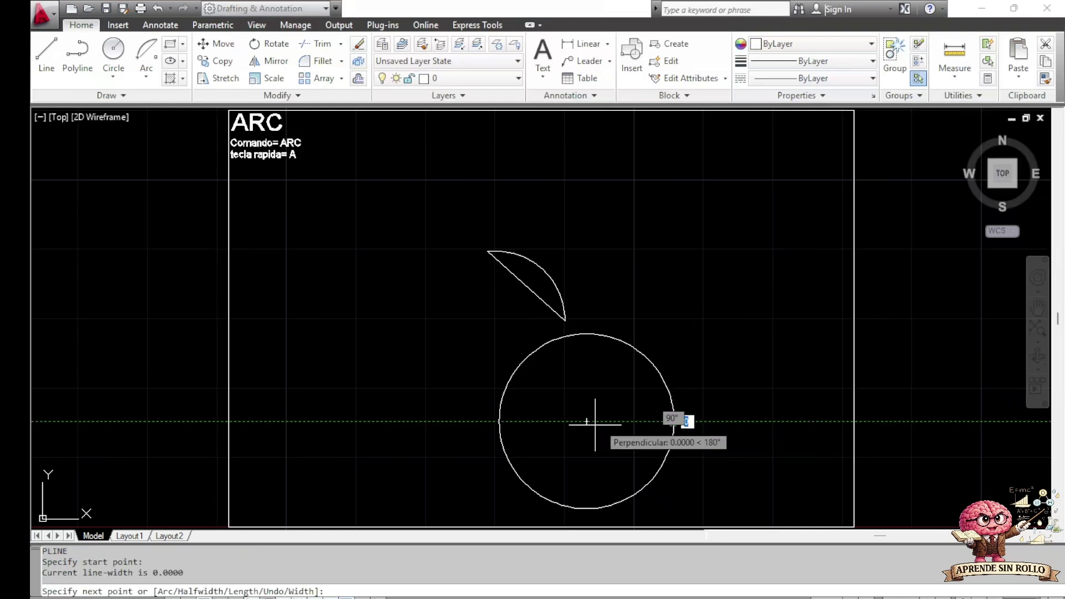
pyautogui.click(499, 421)
pyautogui.press('Return')
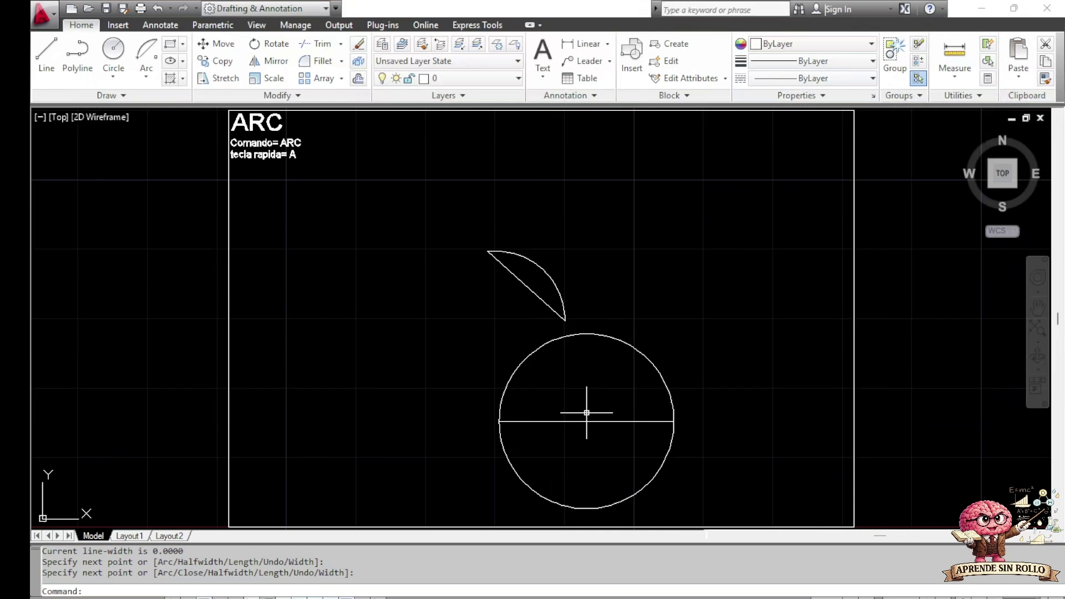
# - Draw a vertical polyline from the circle's centre to its bottom quadrant as a radius
pyautogui.press('Return')
pyautogui.click(587, 421)
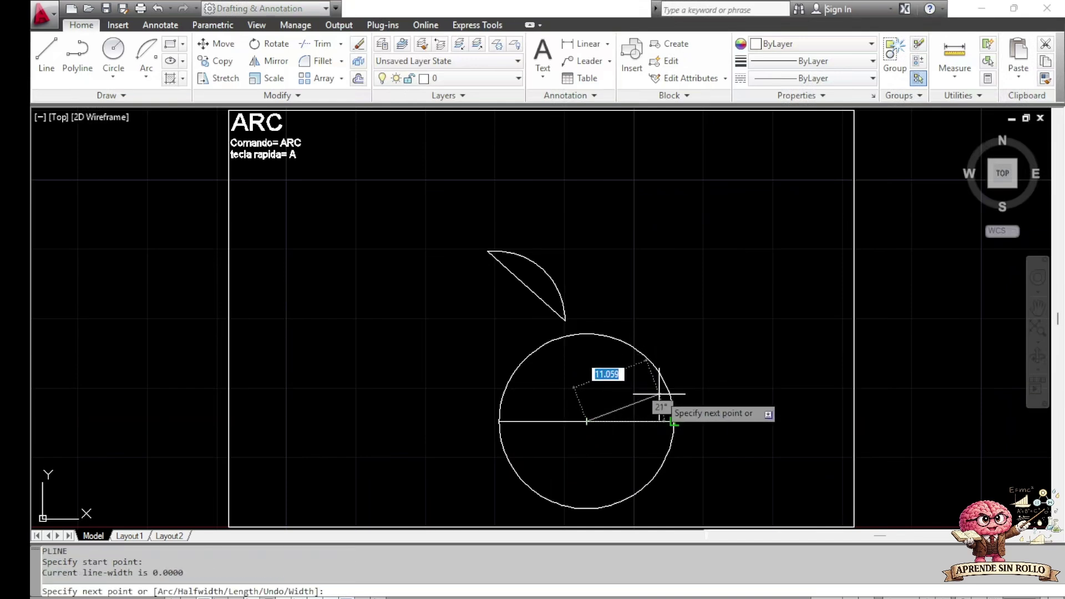
pyautogui.click(586, 508)
pyautogui.press('Return')
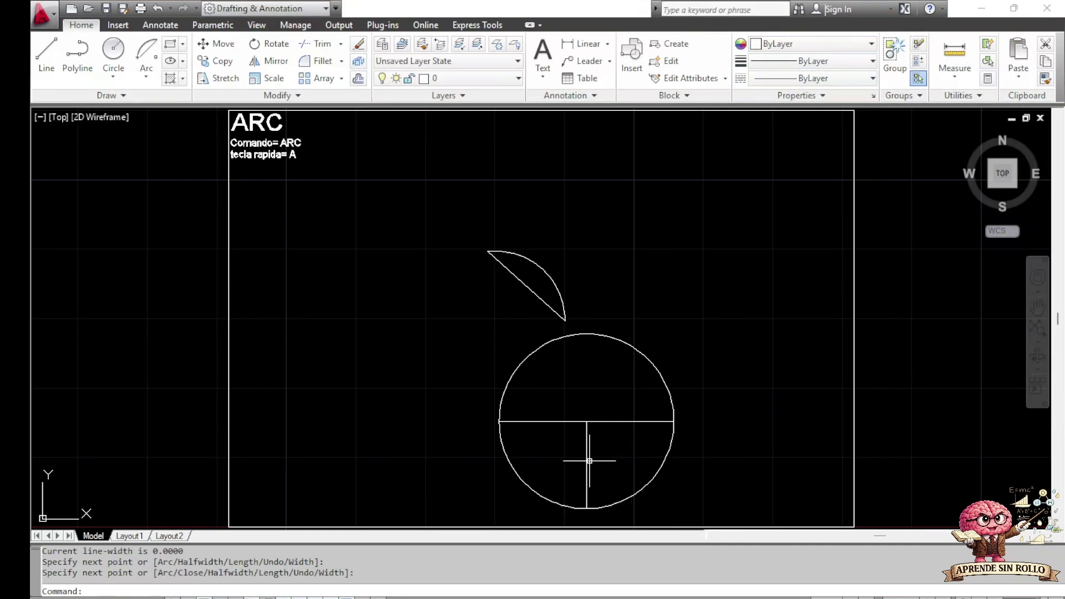
# - Draw a slightly sloping polyline across the circle's upper half, extending past both sides as a secant
pyautogui.write('PL')
pyautogui.press('Return')
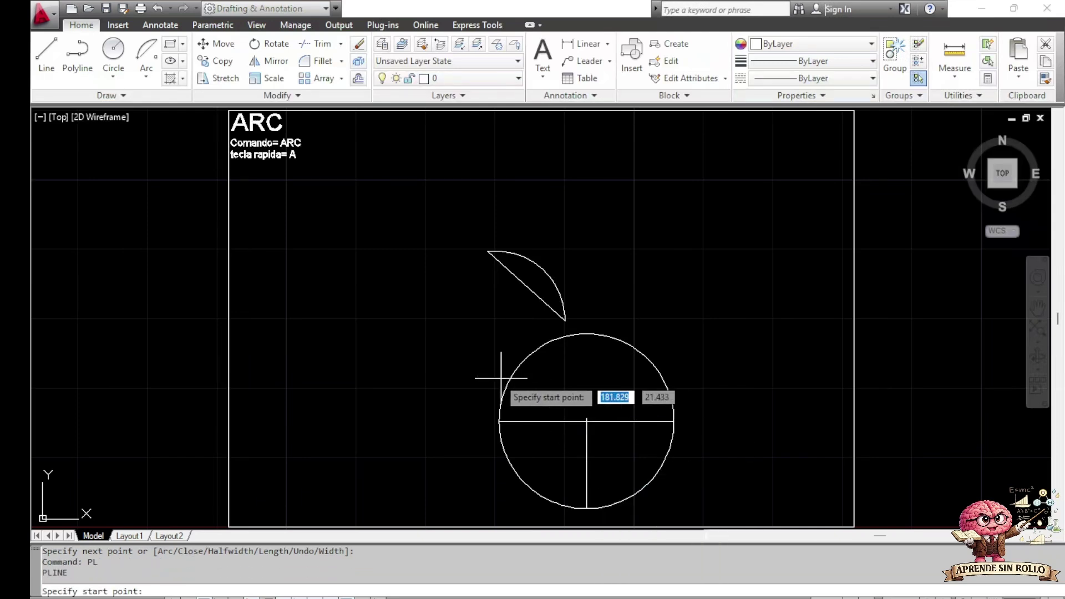
pyautogui.click(478, 383)
pyautogui.click(723, 368)
pyautogui.press('Return')
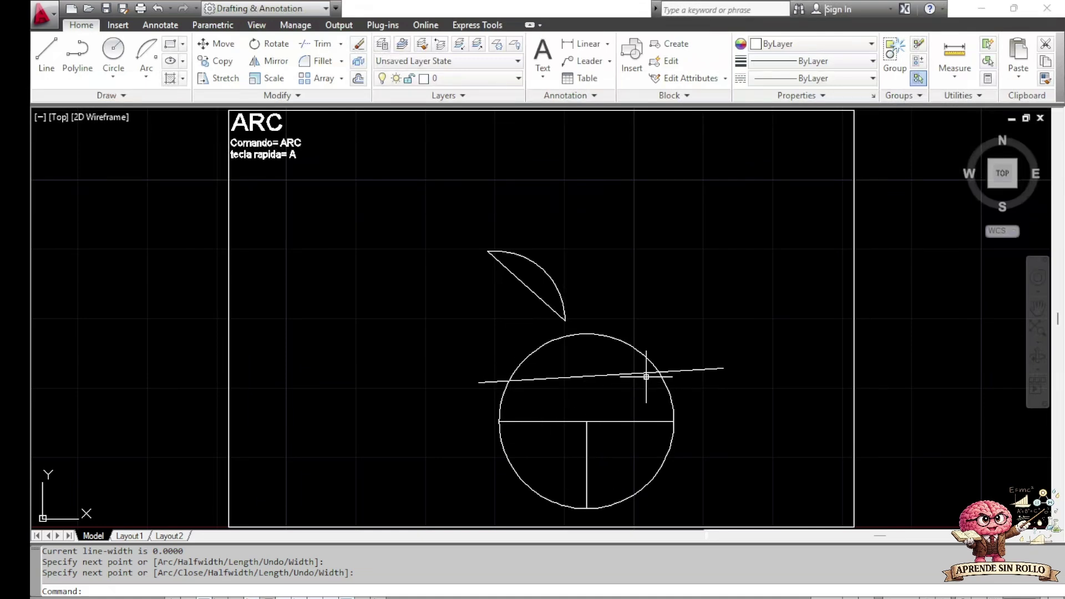
pyautogui.write('PL')
pyautogui.press('Return')
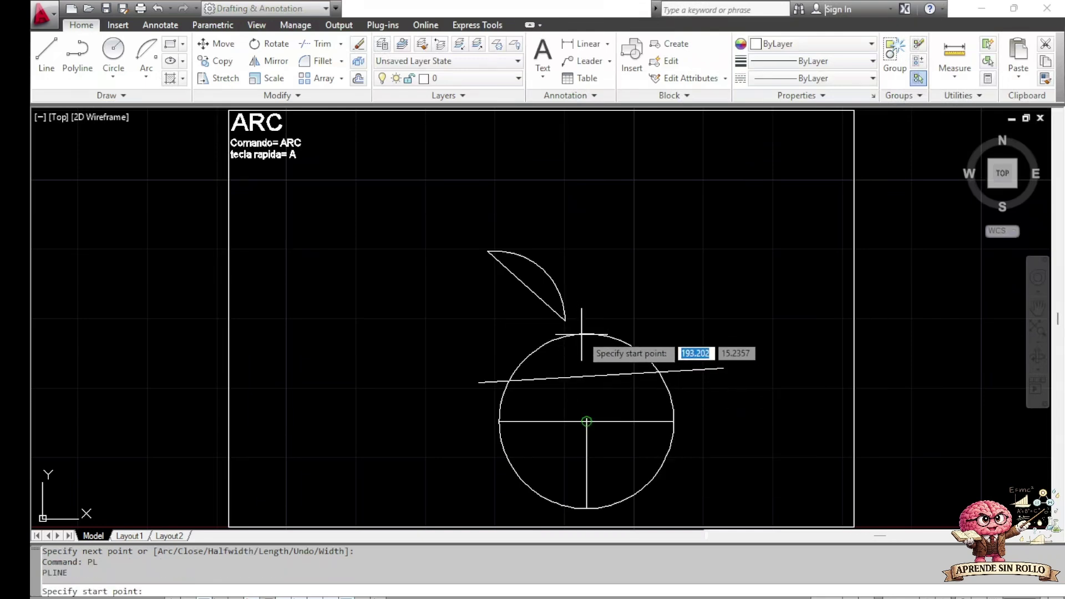
pyautogui.scroll(5, 582, 335)
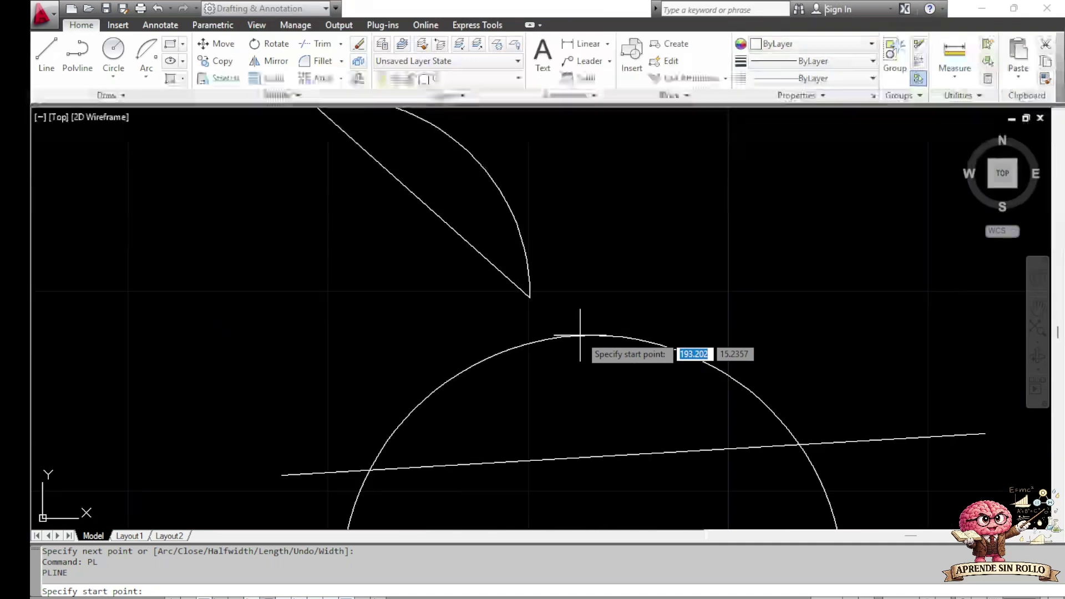
pyautogui.click(581, 334)
pyautogui.press('Escape')
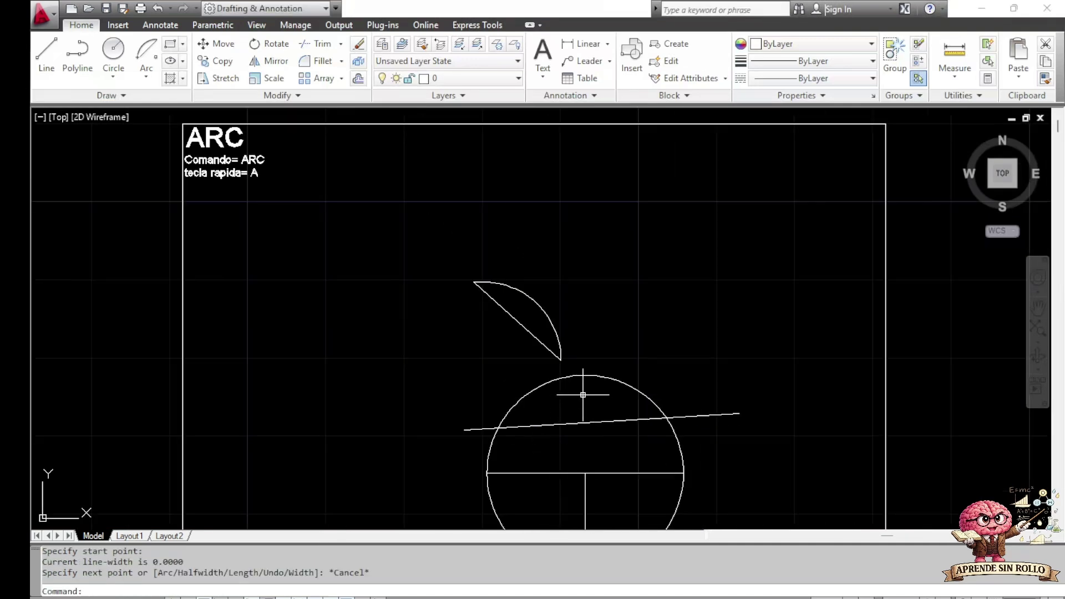
# - Draw a short polyline, about 6 units long, from the secant's midpoint up to the top of the circle
pyautogui.write('pl')
pyautogui.press('Return')
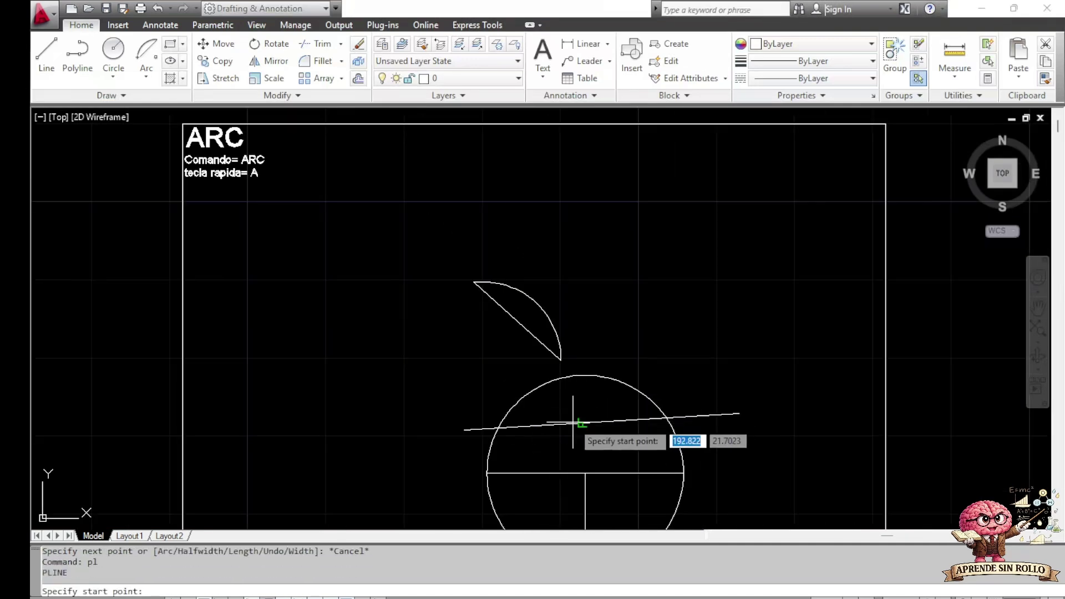
pyautogui.click(582, 423)
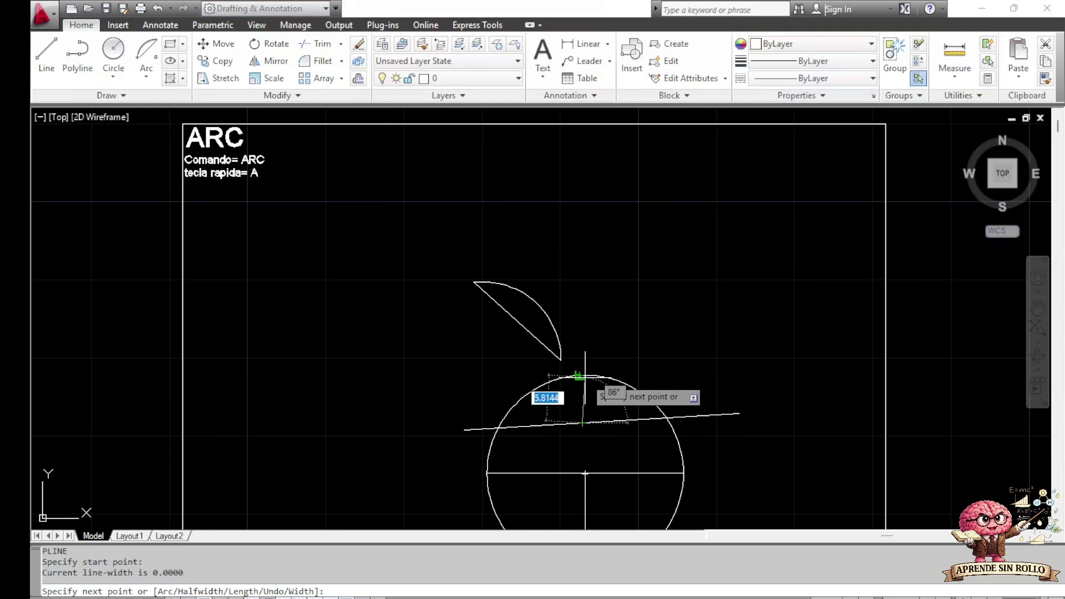
pyautogui.click(580, 376)
pyautogui.press('Return')
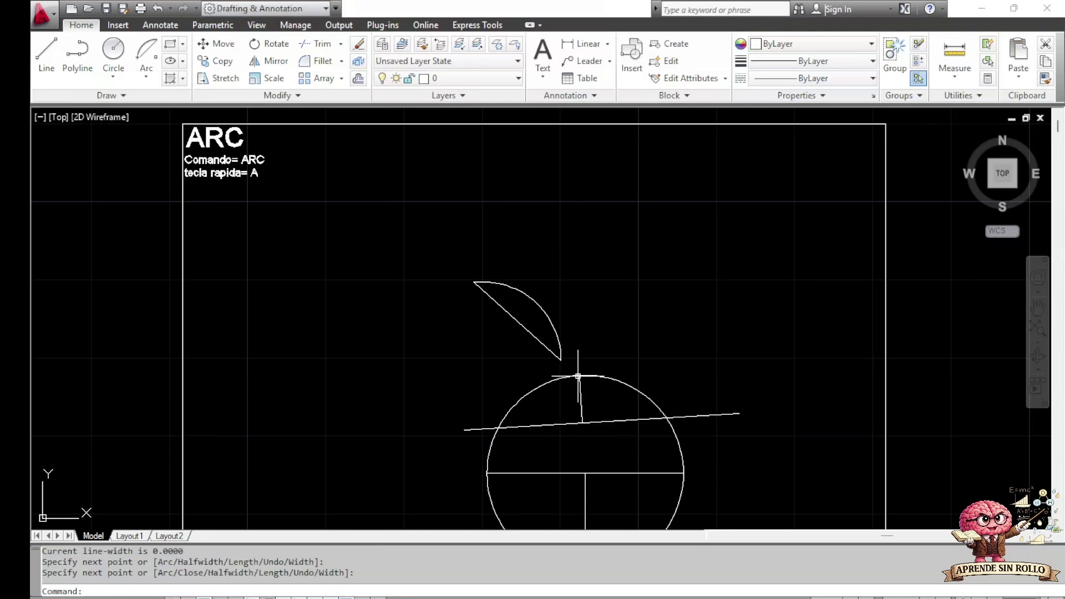
# - Draw a long, nearly vertical polyline upward from the circle's right quadrant as a tangent, ending above the circle
pyautogui.moveTo(601, 434)
pyautogui.mouseDown(button='middle')
pyautogui.moveTo(564, 309)
pyautogui.moveTo(583, 354)
pyautogui.mouseUp(button='middle')
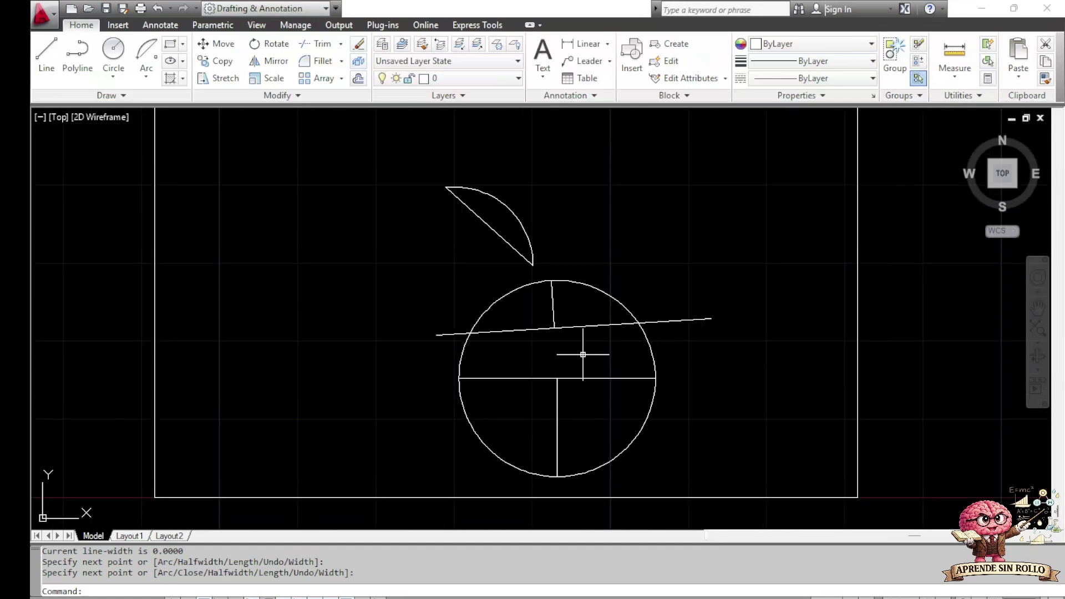
pyautogui.press('Return')
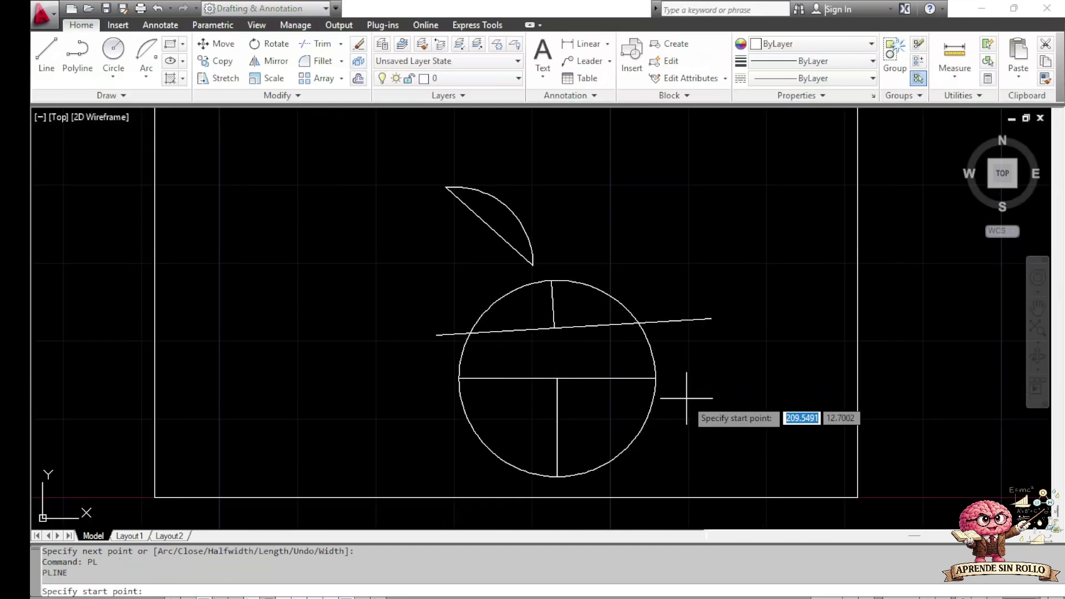
pyautogui.click(656, 378)
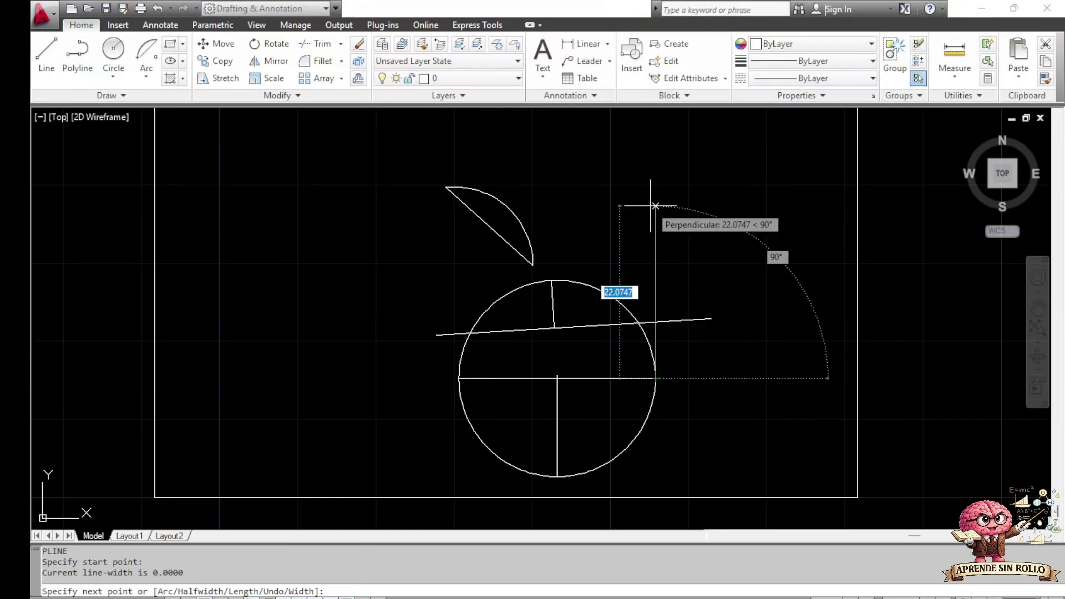
pyautogui.click(642, 200)
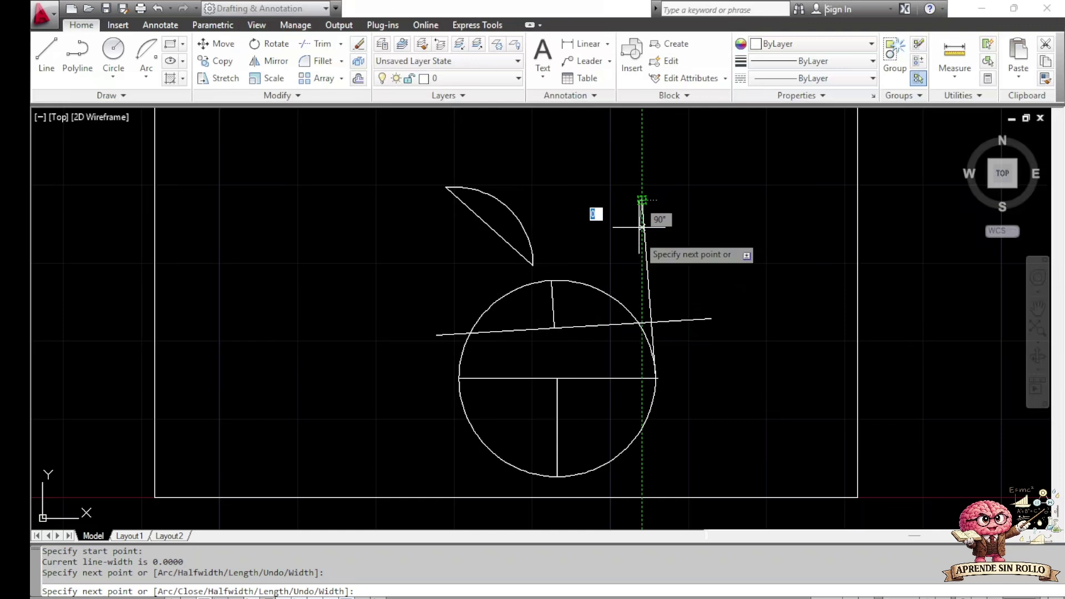
pyautogui.press('Return')
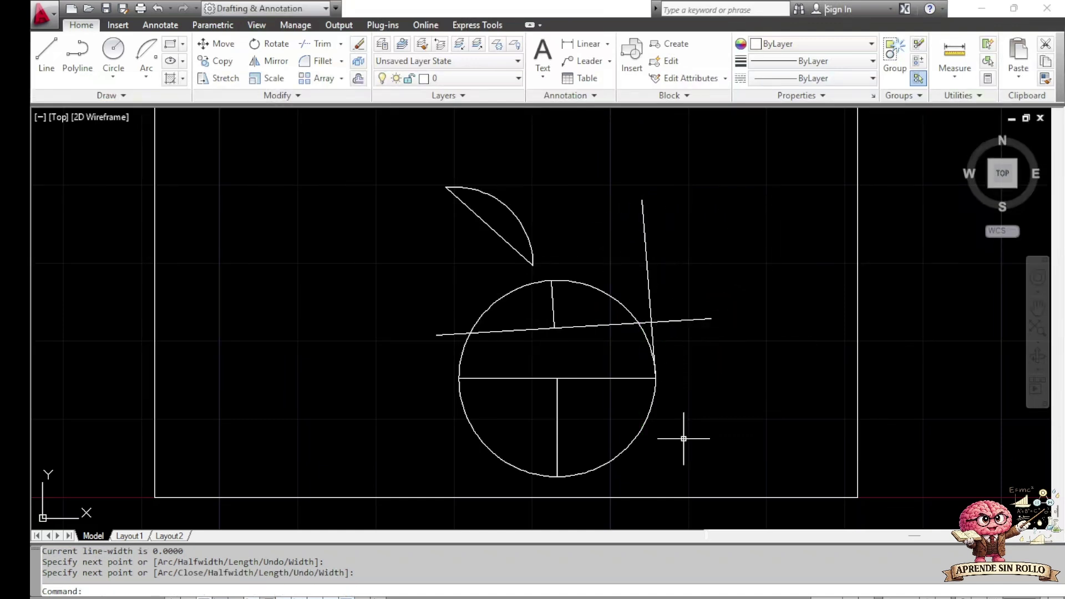
# - Delete the circle together with all the lines drawn on it, keeping the arc and its chord
pyautogui.click(700, 453)
pyautogui.click(437, 303)
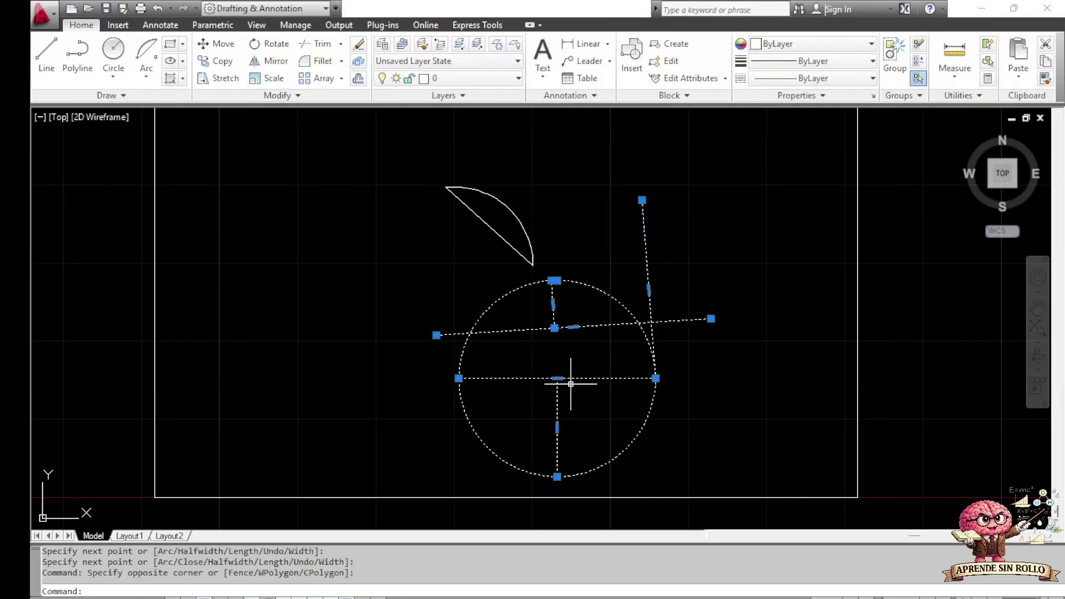
pyautogui.press('Delete')
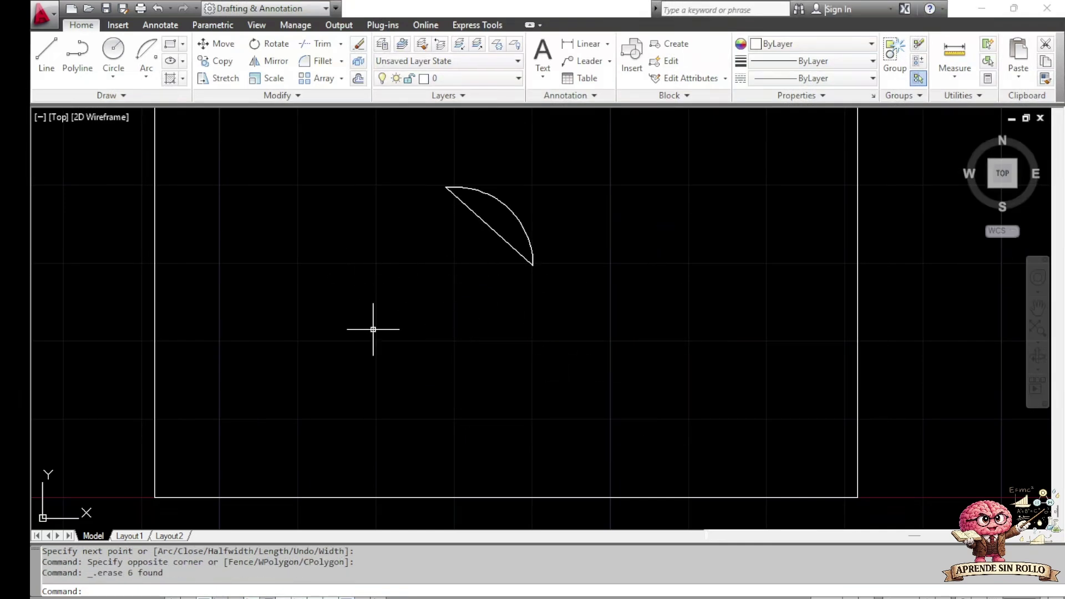
# - Fit the frame in the view and delete the arc and its chord inside it
pyautogui.write('z')
pyautogui.press('Return')
pyautogui.write('o')
pyautogui.press('Return')
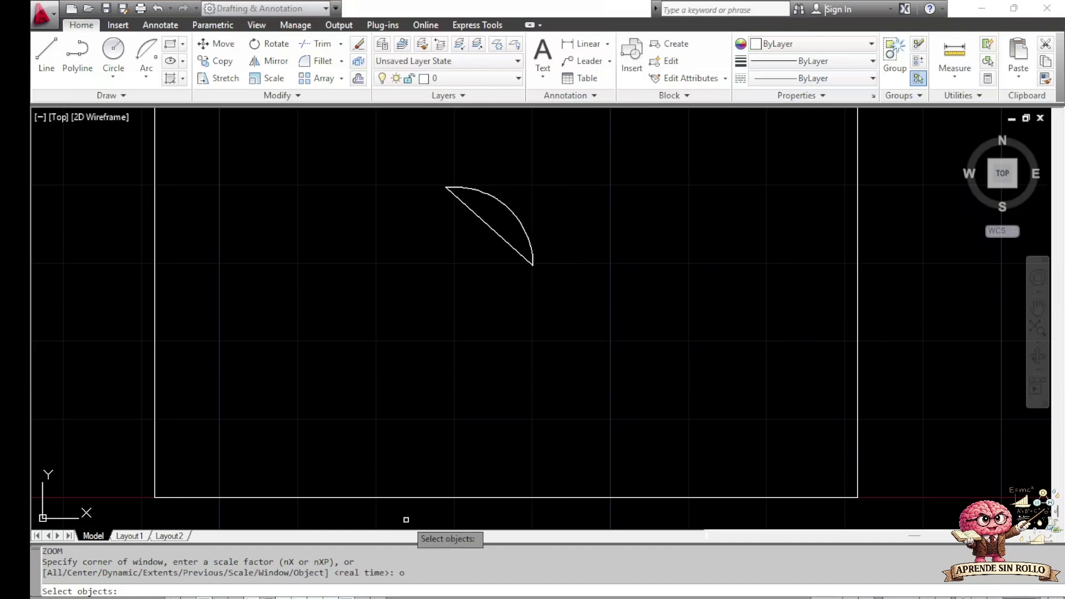
pyautogui.click(411, 497)
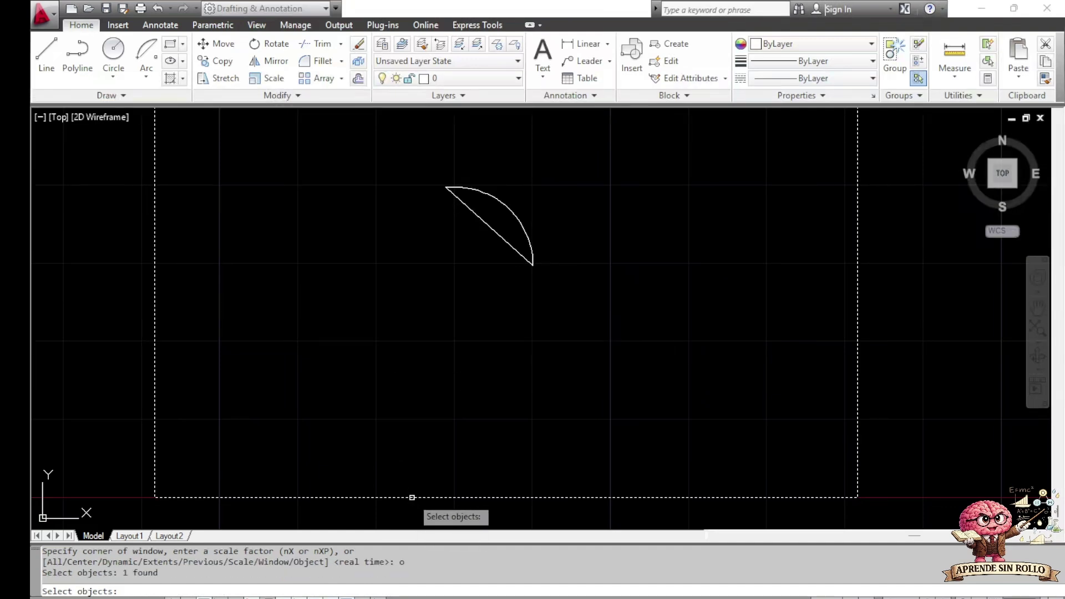
pyautogui.press('Return')
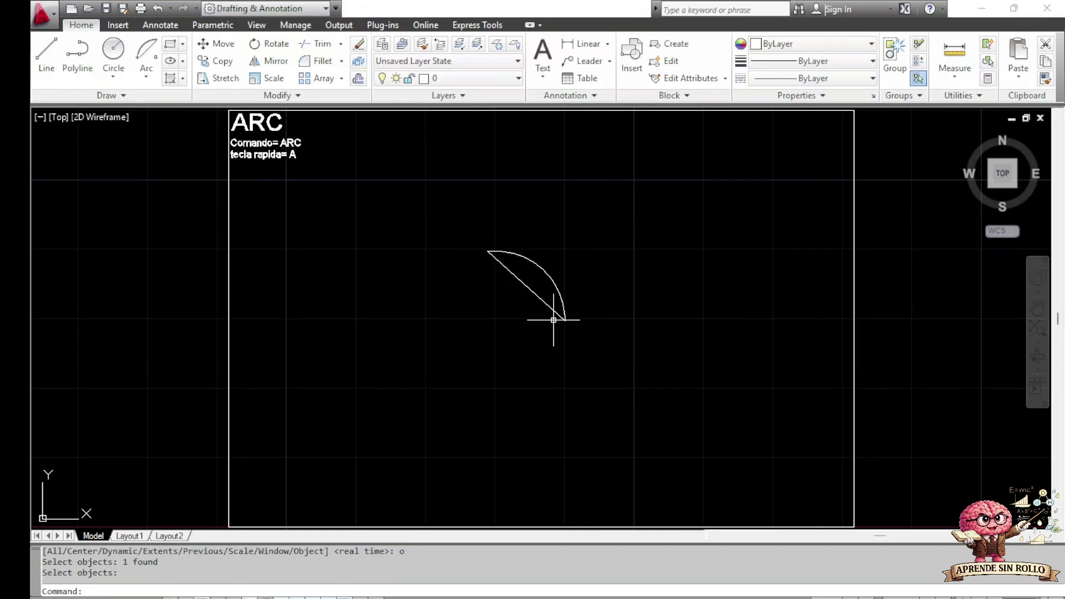
pyautogui.click(604, 382)
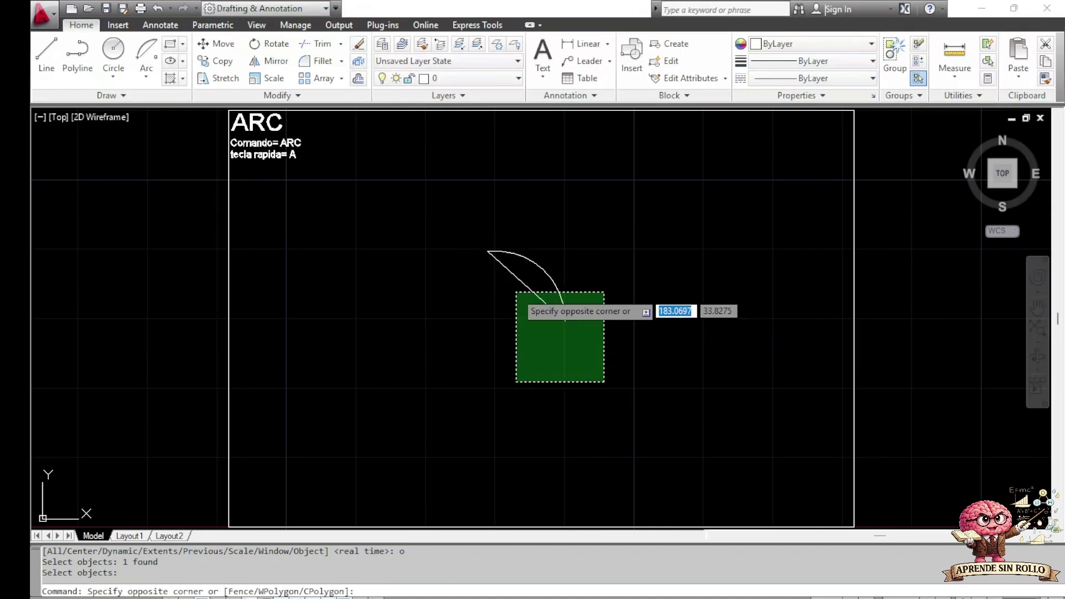
pyautogui.click(515, 292)
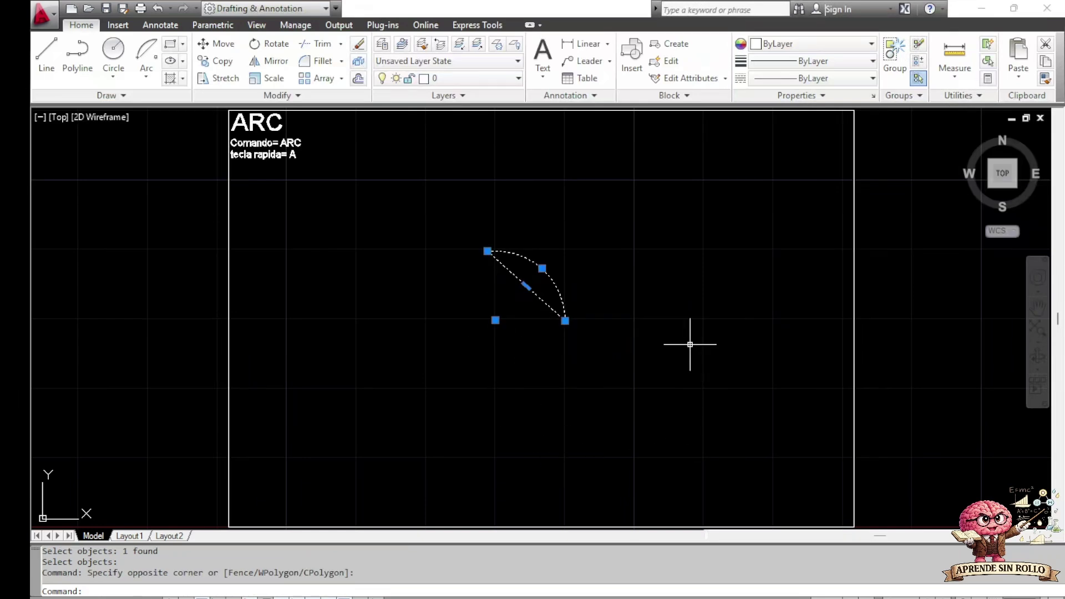
pyautogui.press('Delete')
pyautogui.press('Escape')
pyautogui.press('F7')
pyautogui.press('F7')
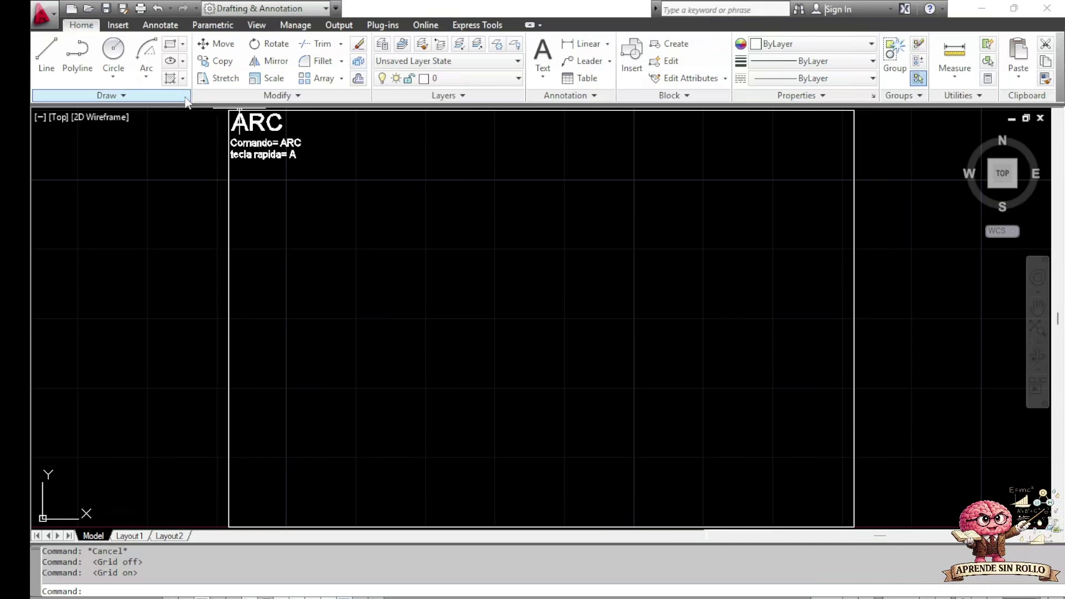
pyautogui.click(152, 81)
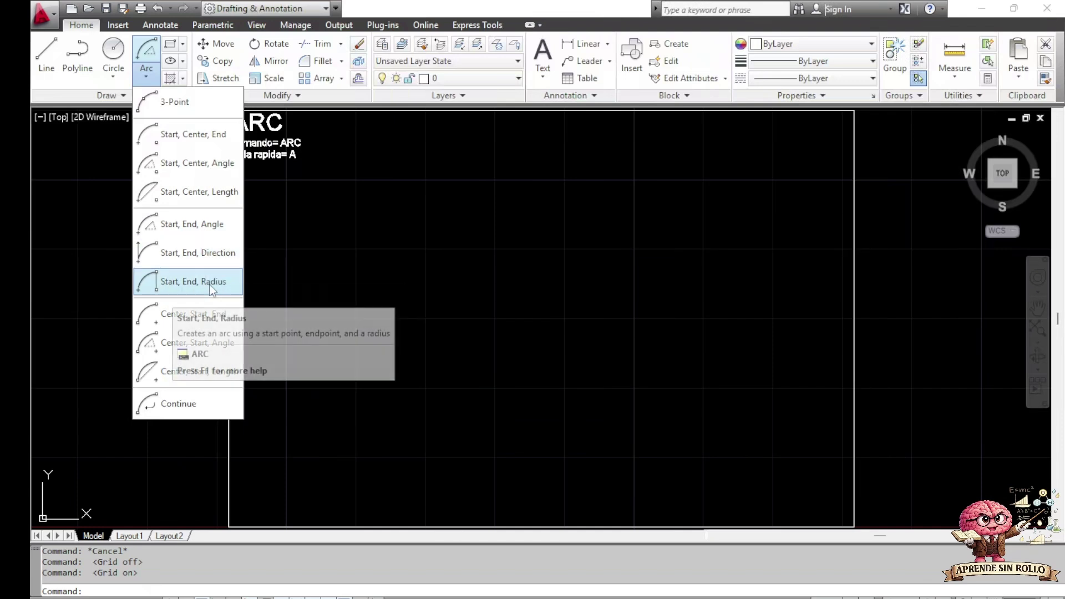
pyautogui.click(361, 267)
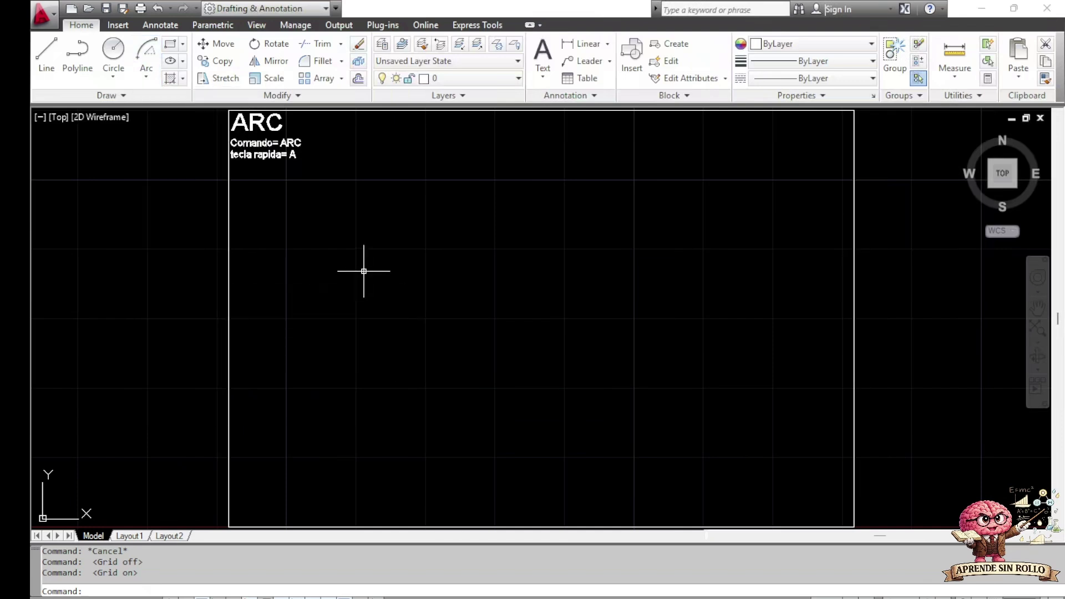
# - Draw a rectangle 50 units wide and 20 units high in the middle of the frame
pyautogui.write('rec')
pyautogui.press('Return')
pyautogui.click(343, 399)
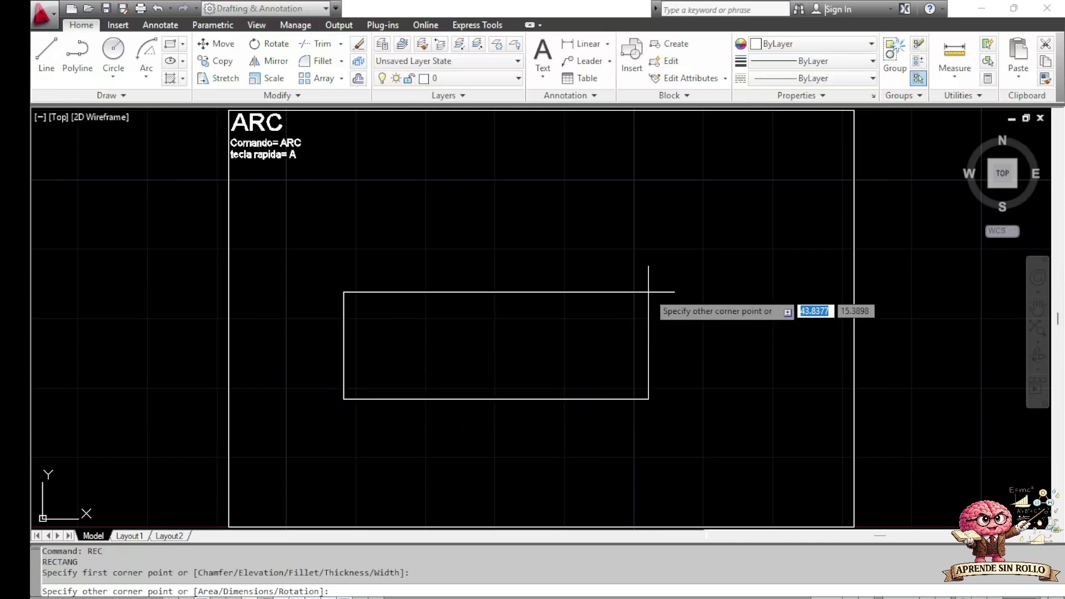
pyautogui.write('50')
pyautogui.press('Tab')
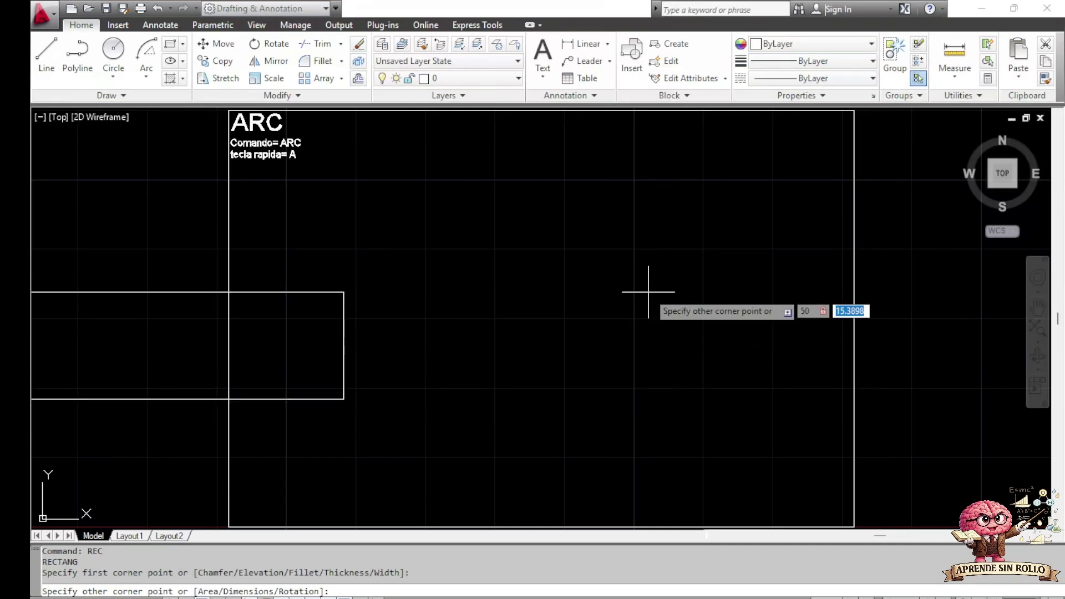
pyautogui.write('20')
pyautogui.press('Return')
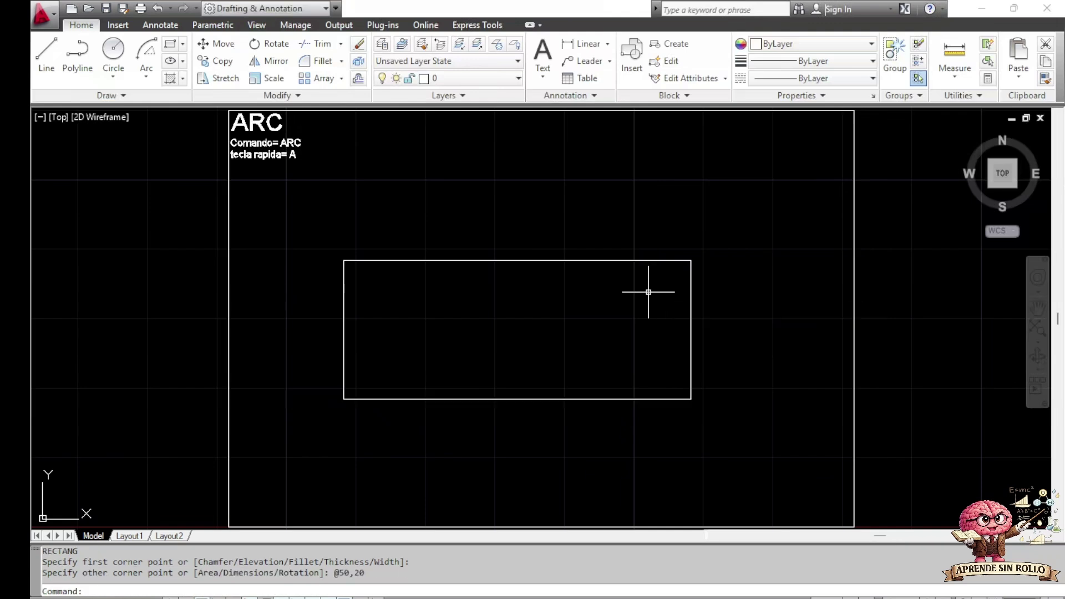
# - Draw a Start, End, Angle arc from the rectangle's lower-left corner to its upper-left corner with an included angle of 50°
pyautogui.click(146, 76)
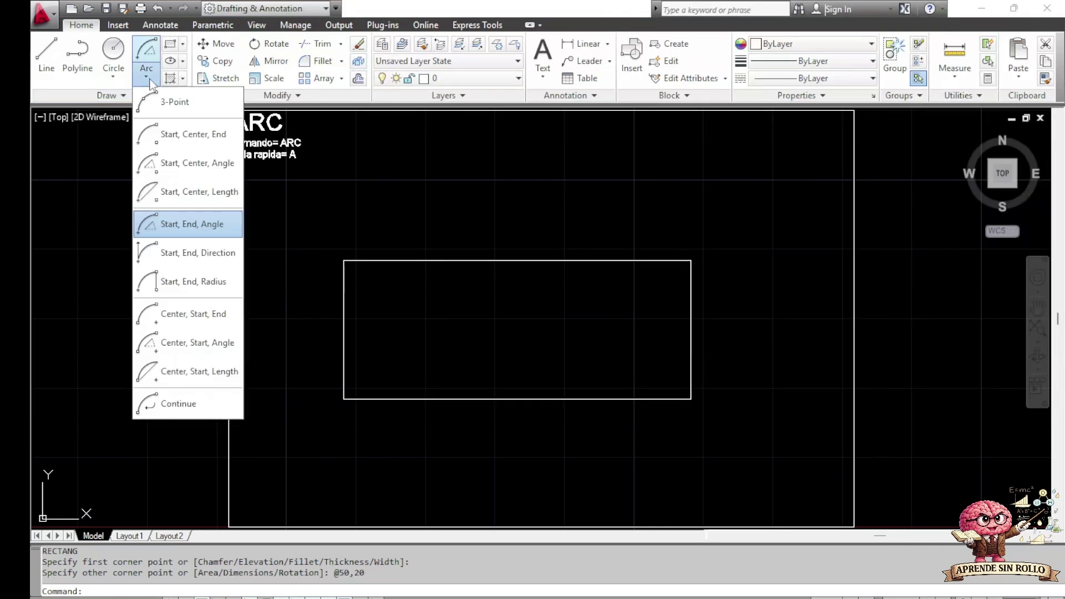
pyautogui.click(192, 228)
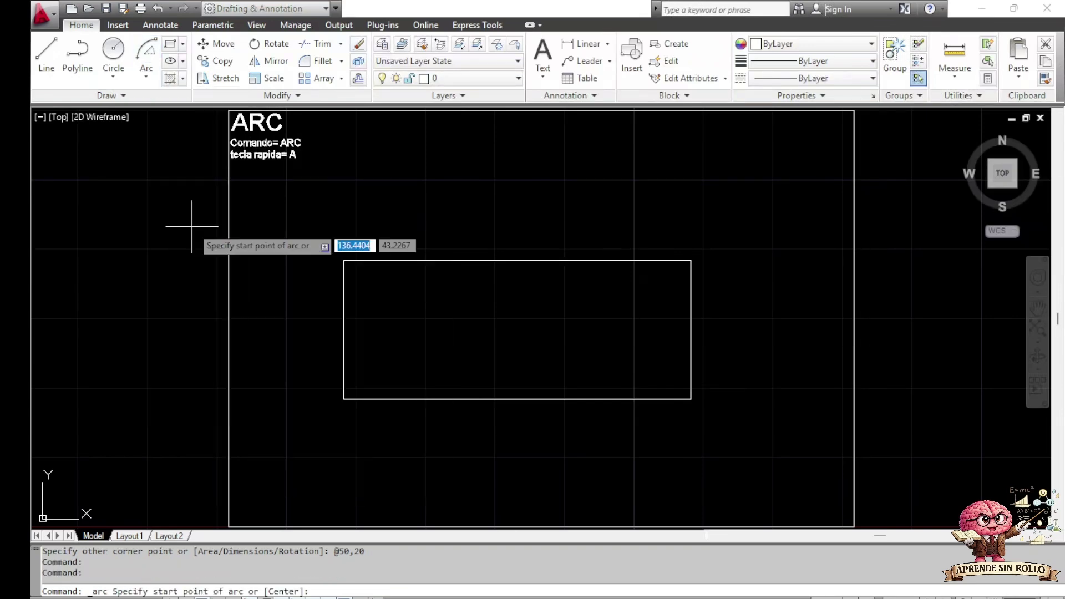
pyautogui.click(344, 399)
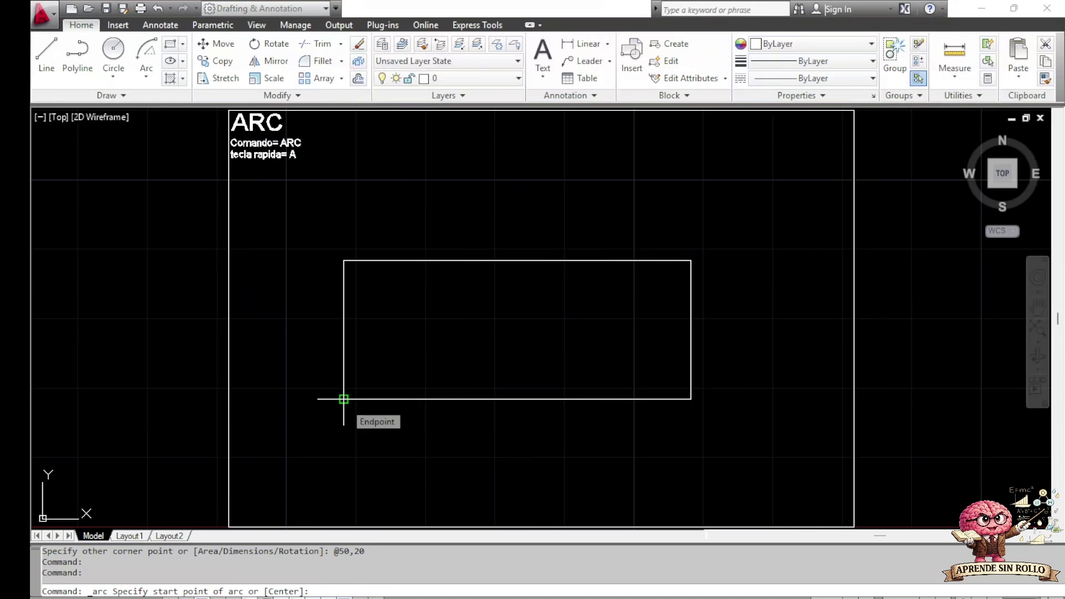
pyautogui.click(344, 260)
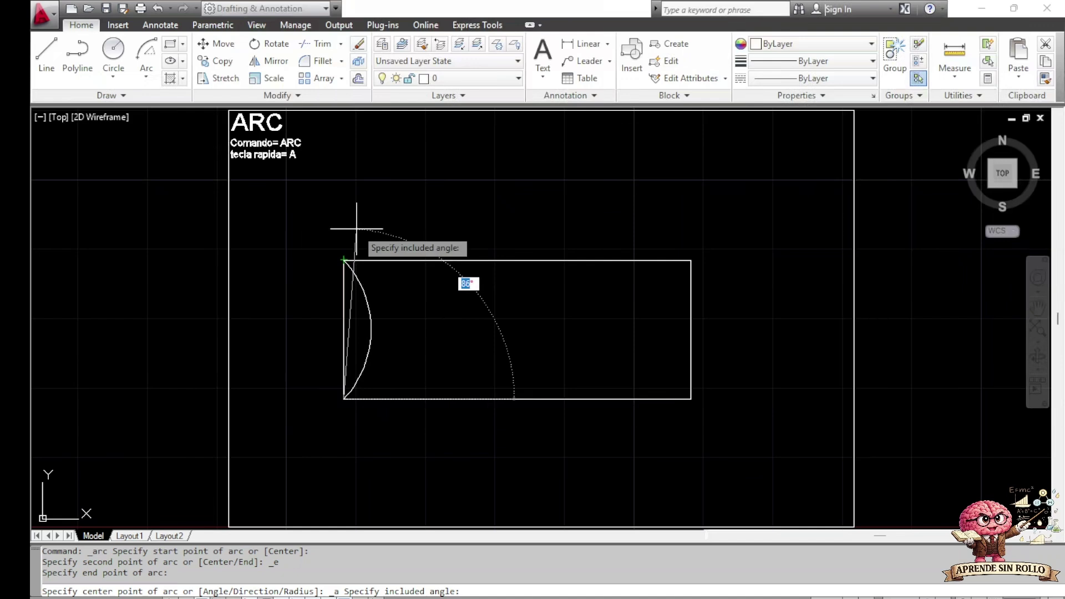
pyautogui.write('50')
pyautogui.press('Return')
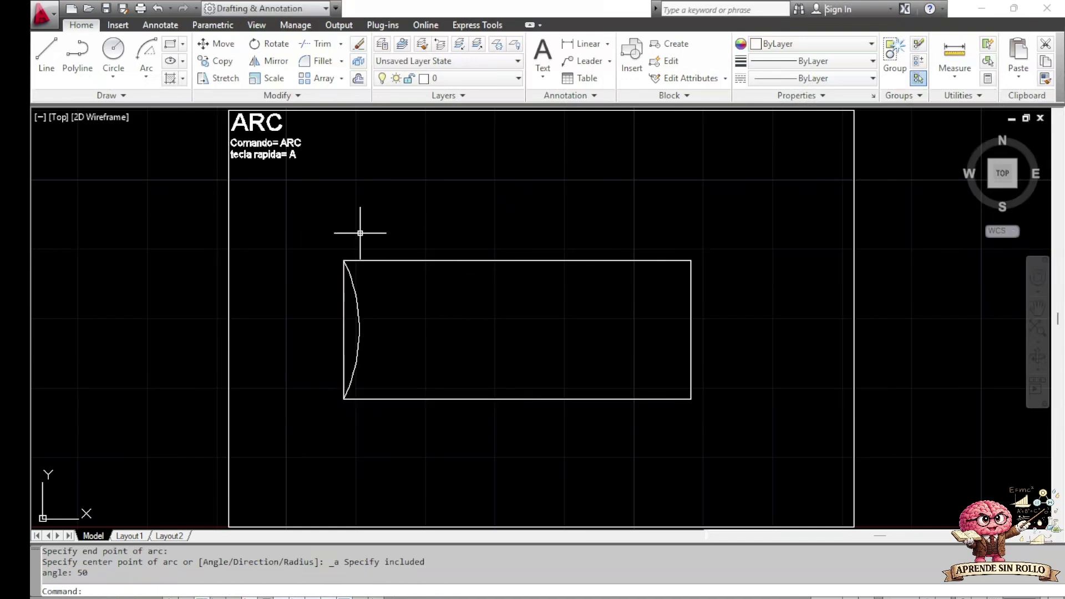
# - Inspect the new arc's included angle, radius and centre location using its grips
pyautogui.click(359, 320)
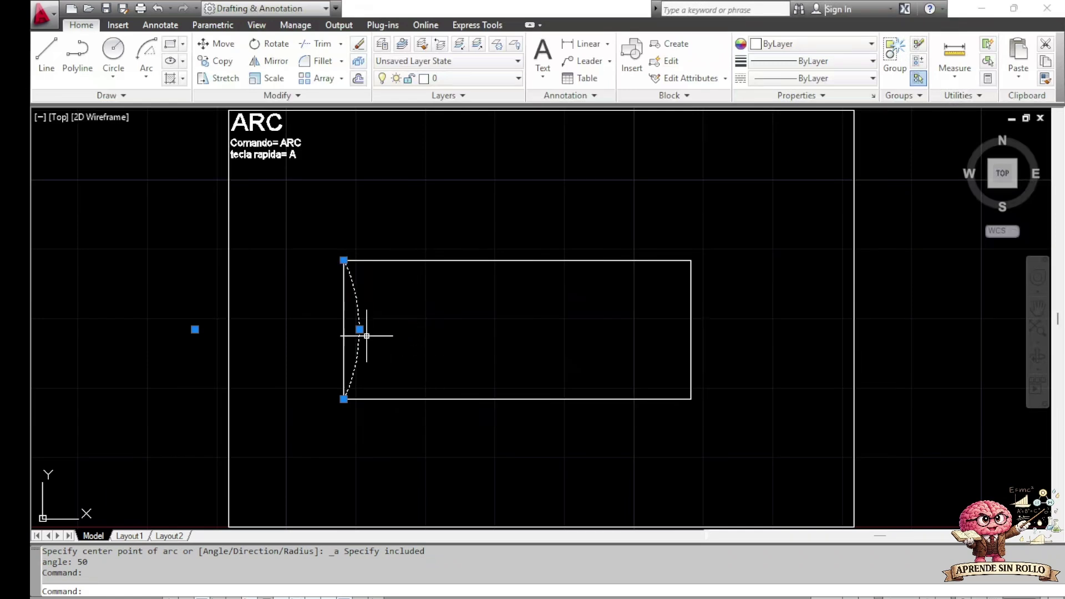
pyautogui.moveTo(360, 330)
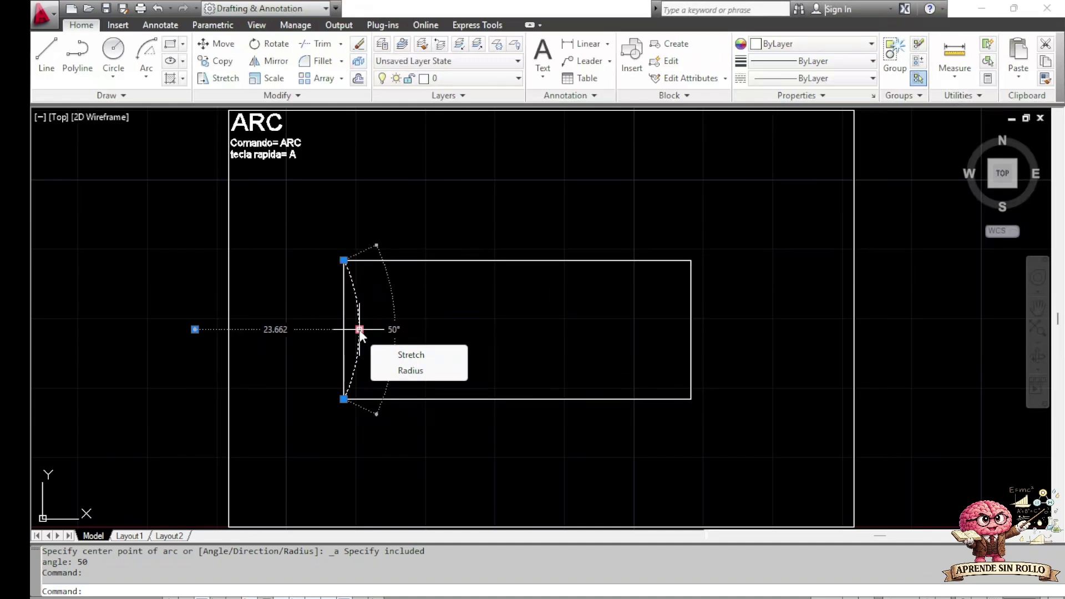
pyautogui.press('Escape')
# - Draw two polylines from the arc's centre, one to its upper endpoint and one to its lower endpoint
pyautogui.write('pl')
pyautogui.press('Return')
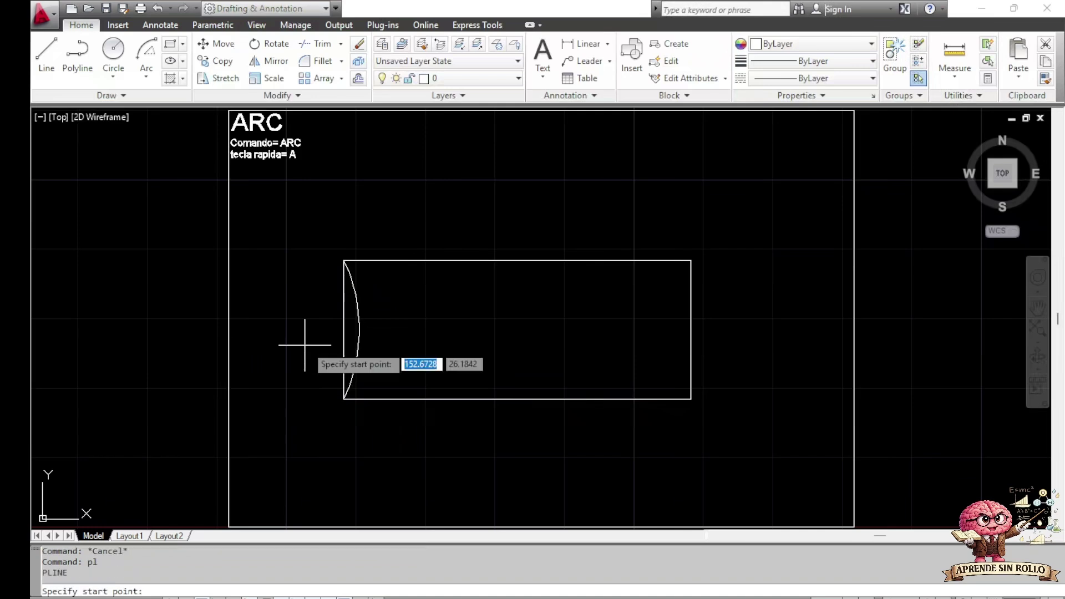
pyautogui.click(195, 329)
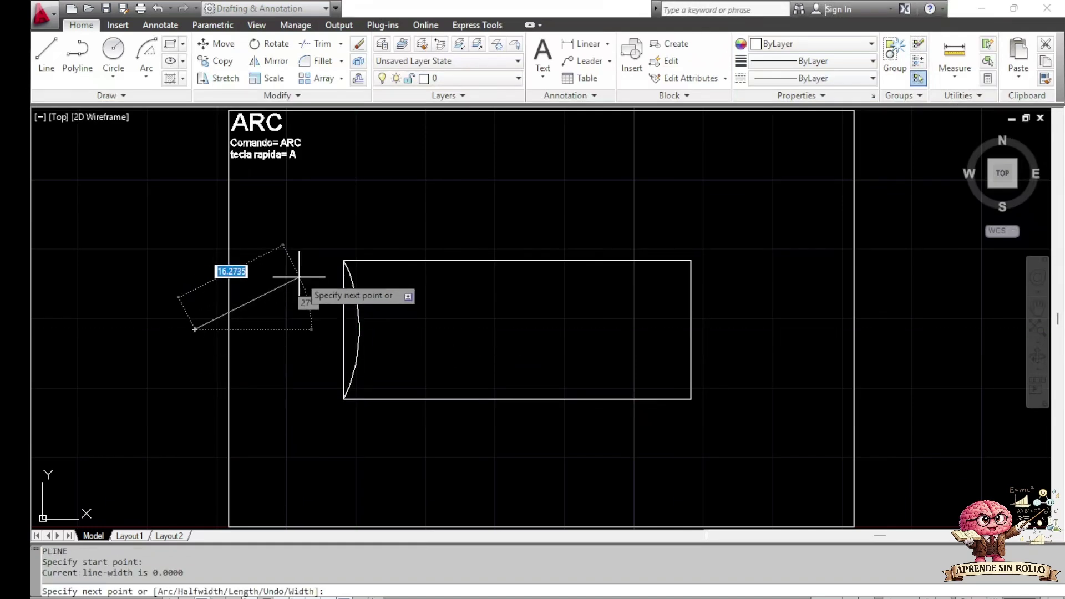
pyautogui.click(344, 260)
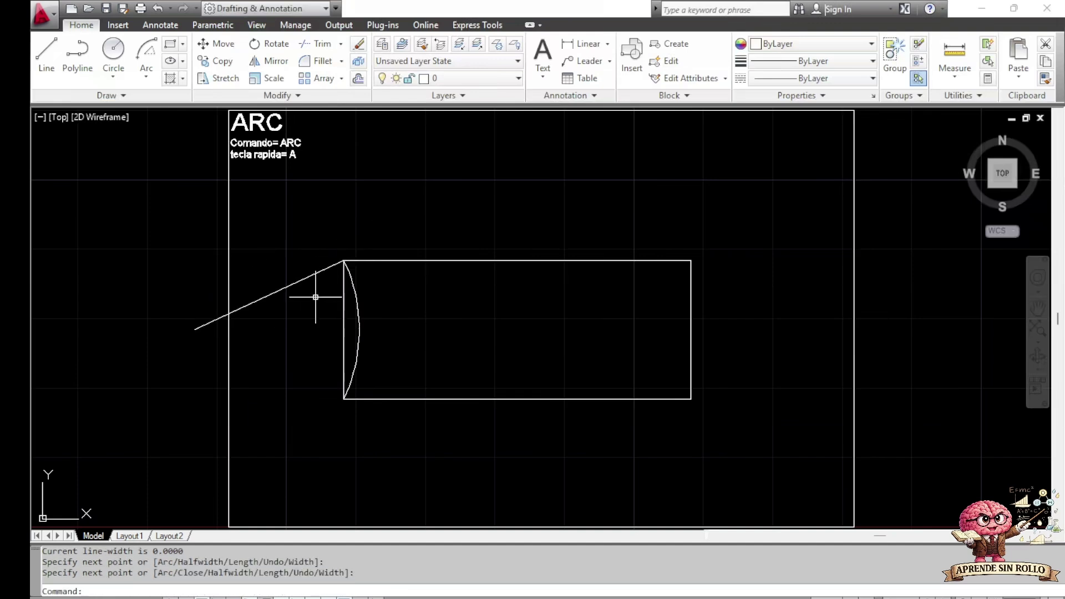
pyautogui.press('Return')
pyautogui.press('Return')
pyautogui.click(195, 330)
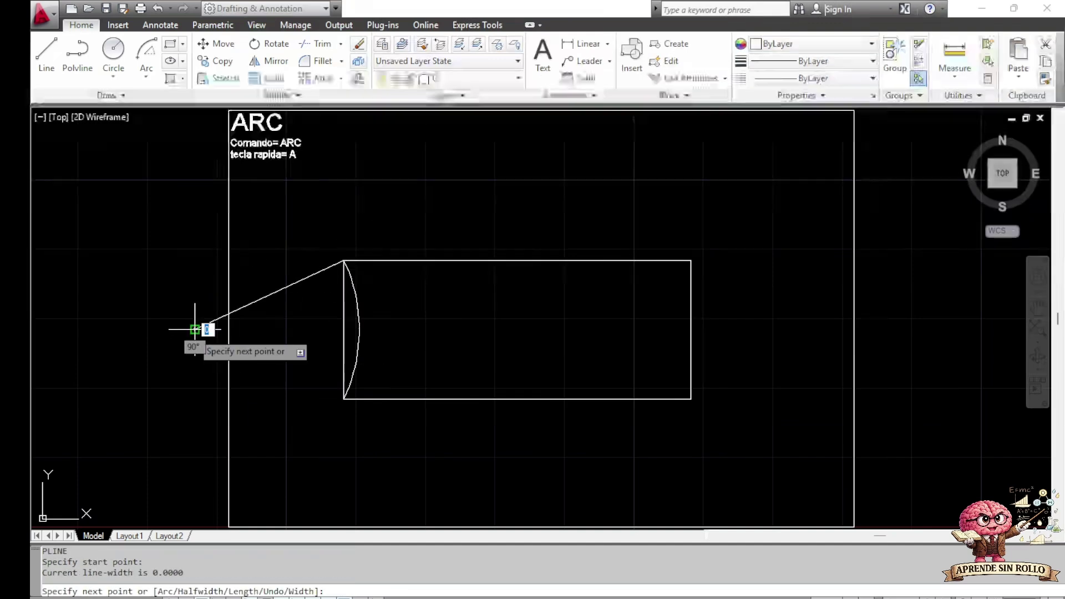
pyautogui.click(343, 399)
pyautogui.press('Return')
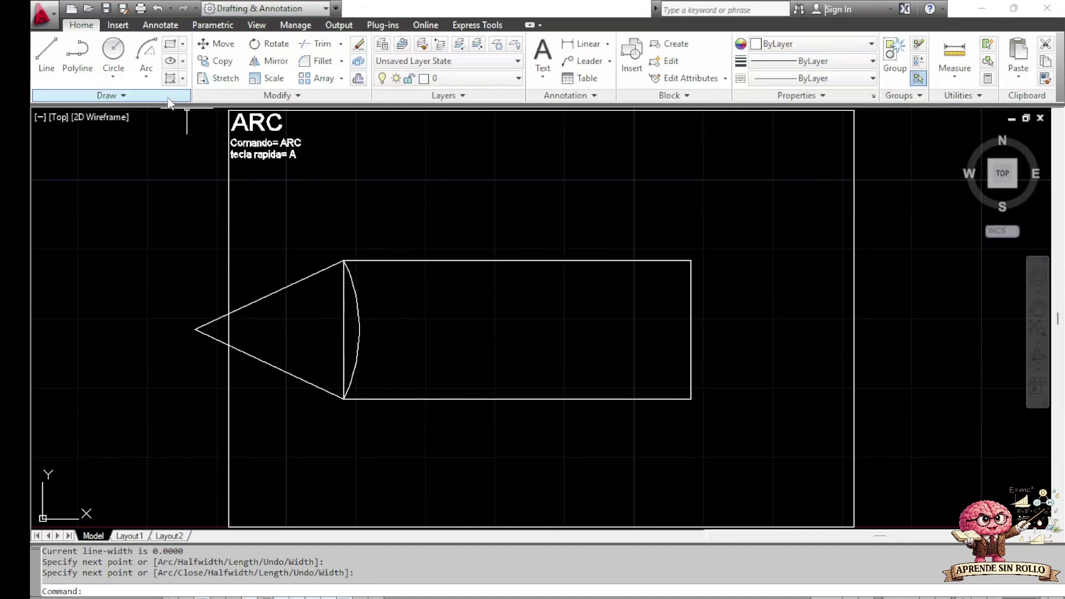
# - Draw a Start, End, Angle arc from the midpoint of the rectangle's bottom edge to the midpoint of its top edge with an included angle of 120°
pyautogui.click(148, 83)
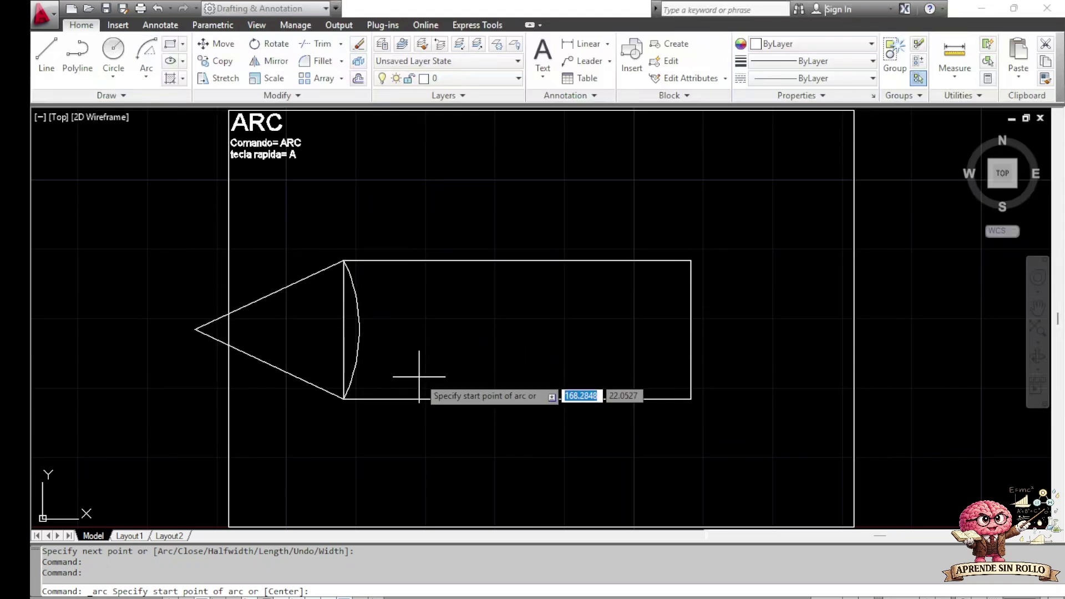
pyautogui.click(518, 398)
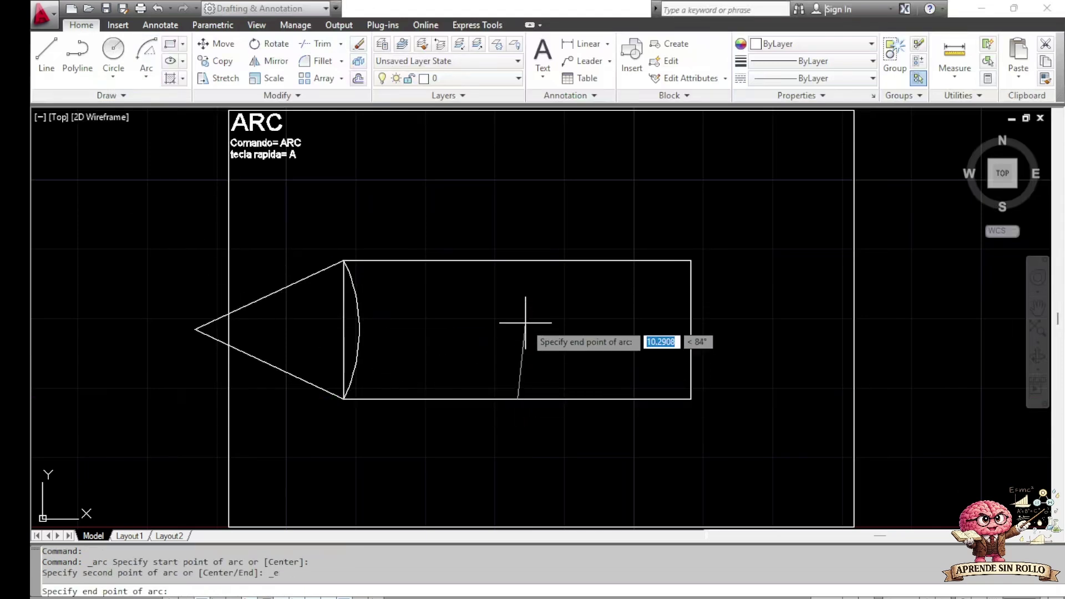
pyautogui.click(517, 260)
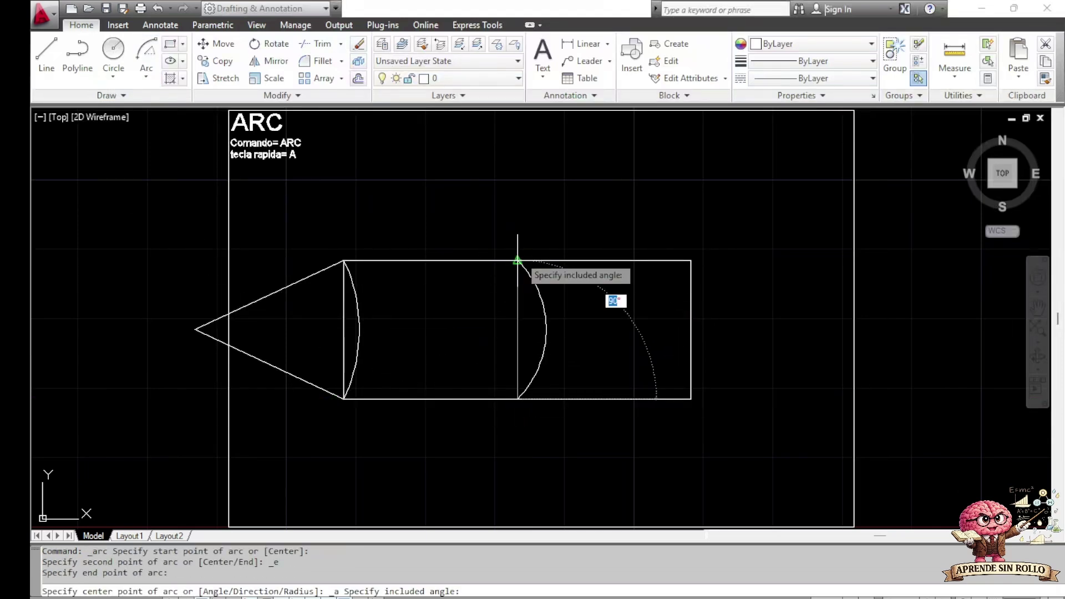
pyautogui.write('120')
pyautogui.press('Return')
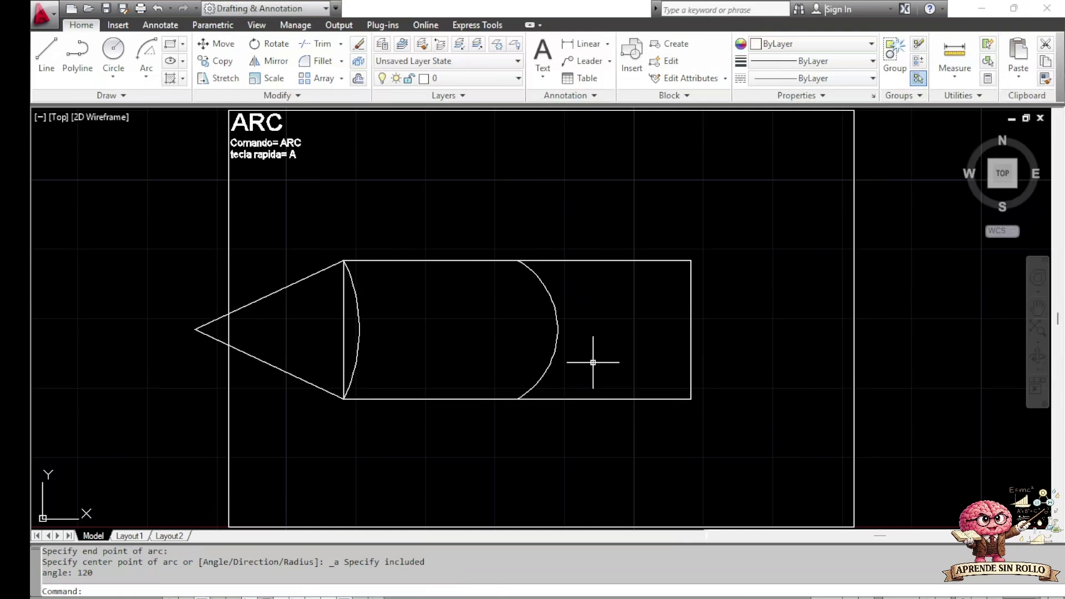
# - Inspect the middle arc's included angle, radius and centre location using its grips
pyautogui.moveTo(557, 338)
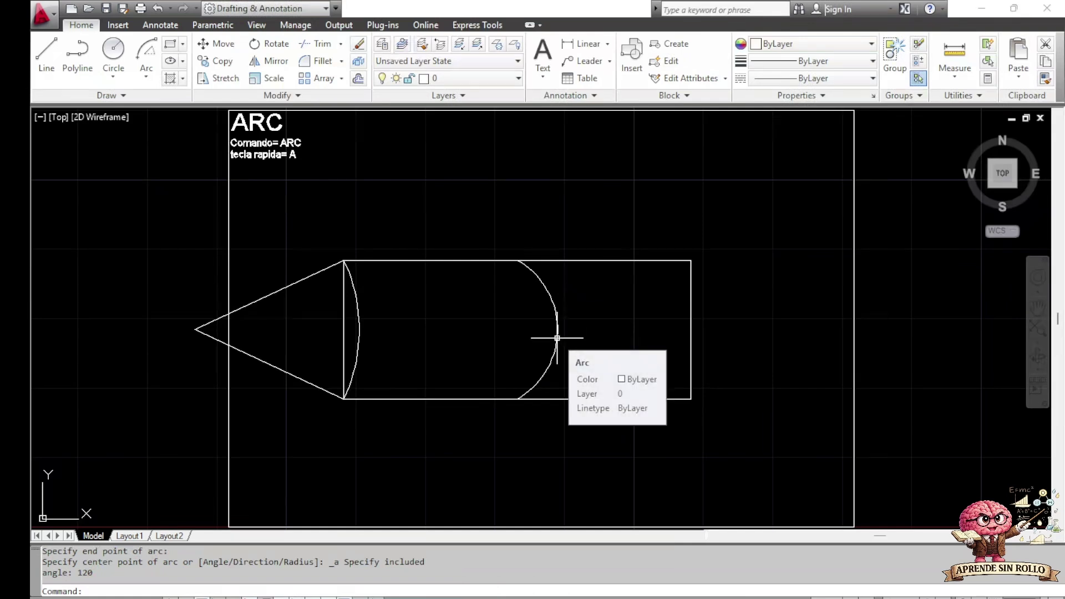
pyautogui.click(557, 338)
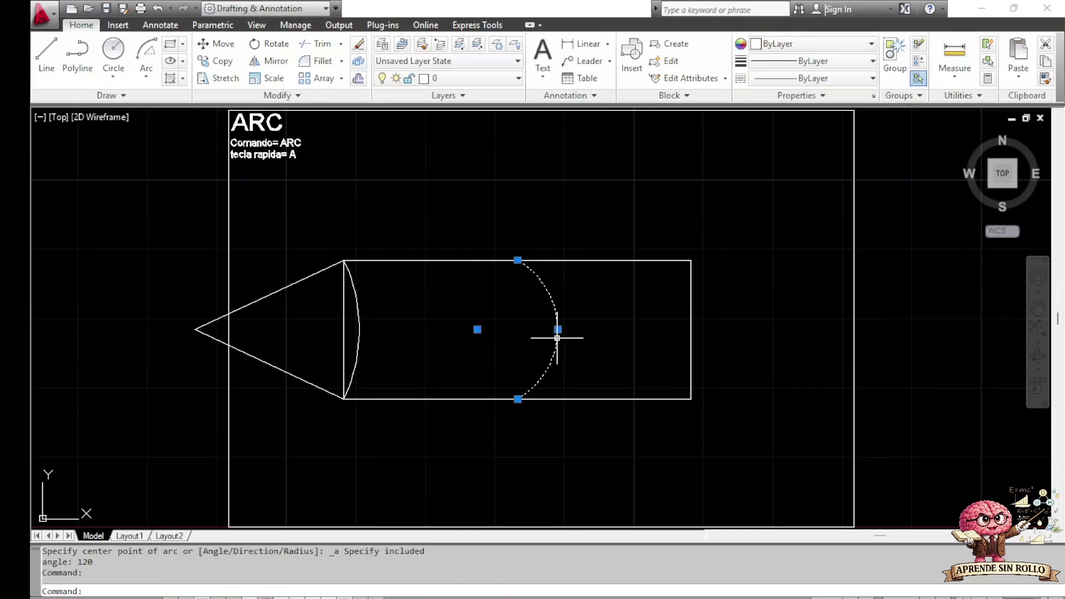
pyautogui.moveTo(558, 330)
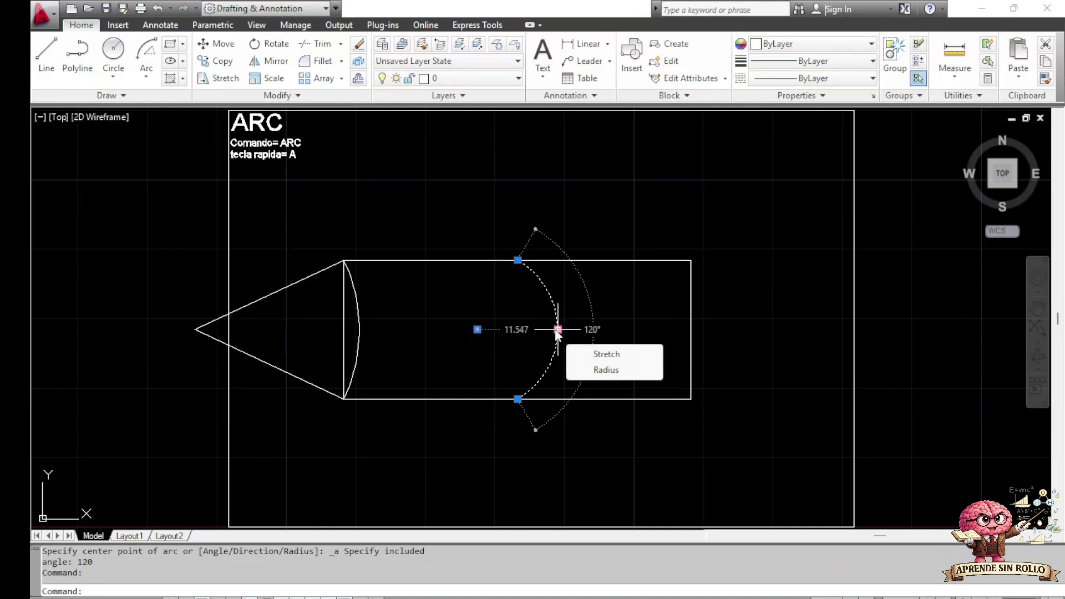
# - Draw two polylines from the middle arc's centre, one to its upper endpoint and one to its lower endpoint
pyautogui.write('pl')
pyautogui.press('Return')
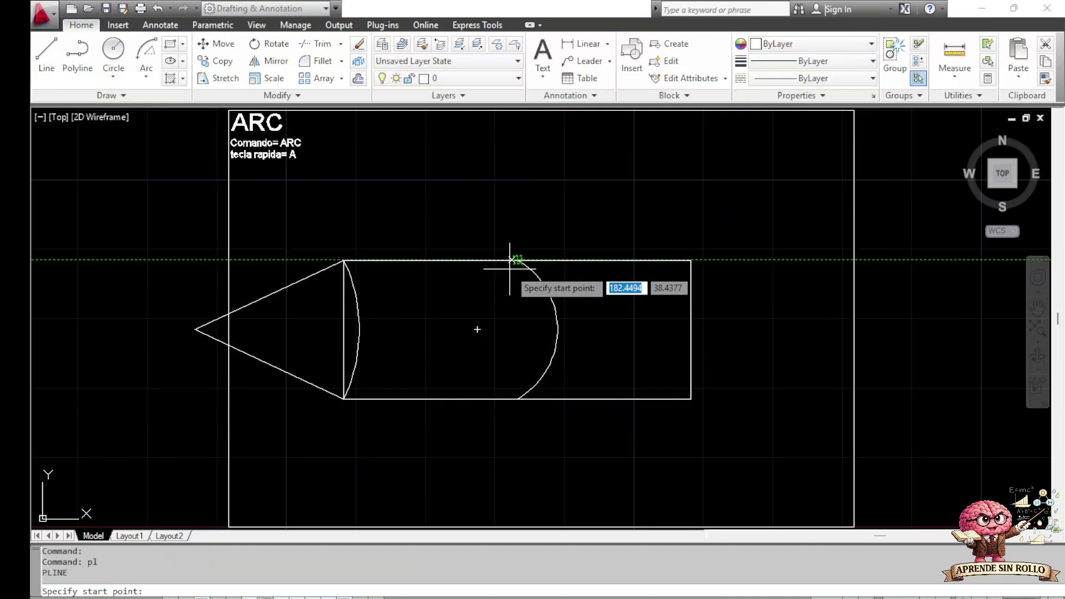
pyautogui.click(477, 330)
pyautogui.click(517, 259)
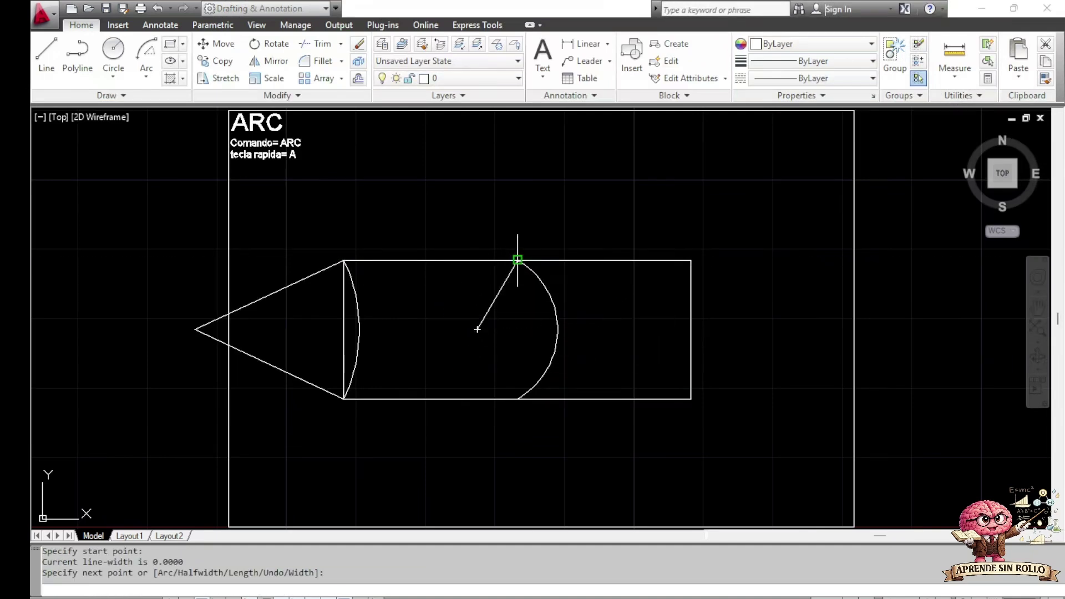
pyautogui.press('Return')
pyautogui.press('Return')
pyautogui.click(477, 330)
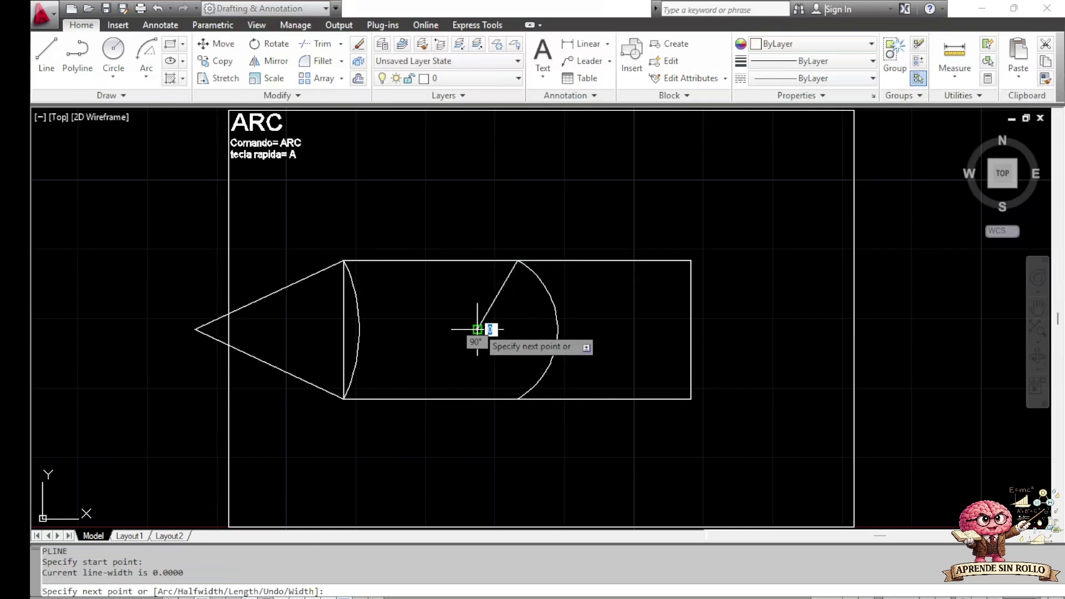
pyautogui.click(518, 399)
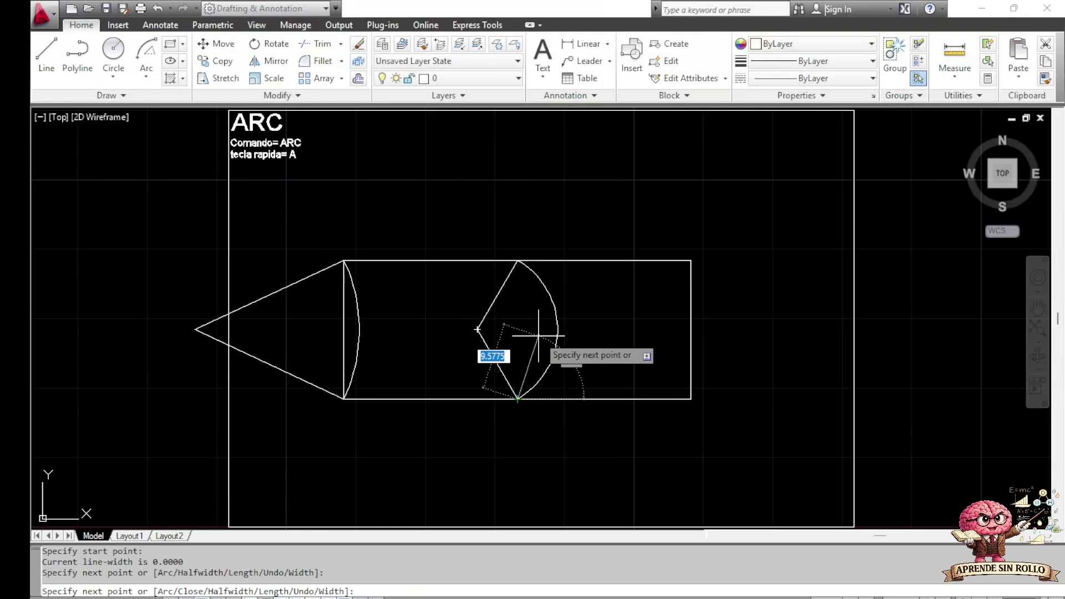
pyautogui.press('Return')
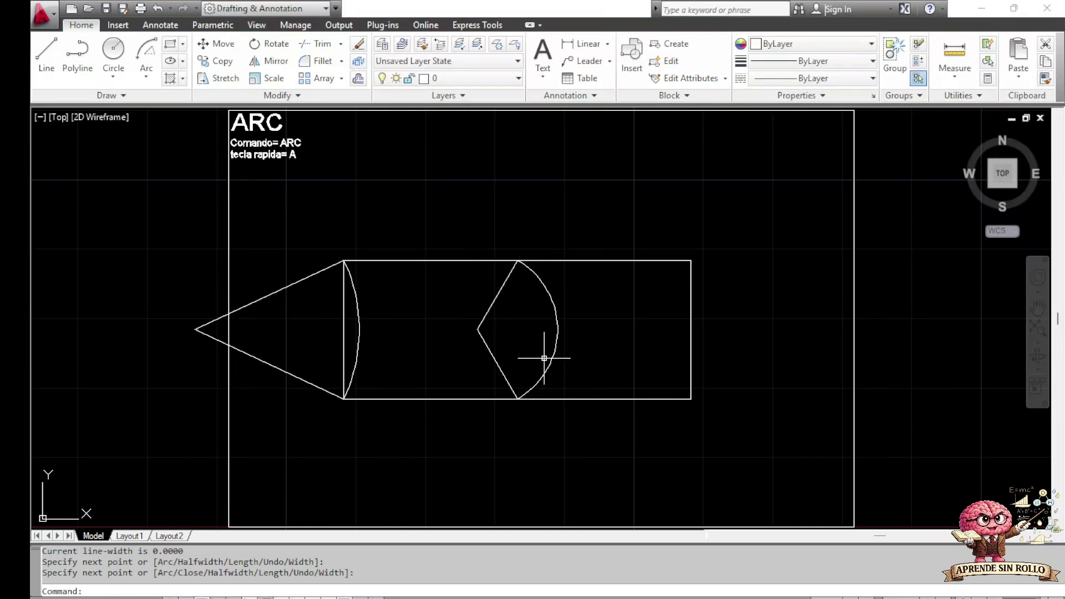
# - Draw a Start, End, Angle arc from the rectangle's lower-right corner to its upper-right corner with a 200° included angle, and inspect its grips
pyautogui.click(146, 55)
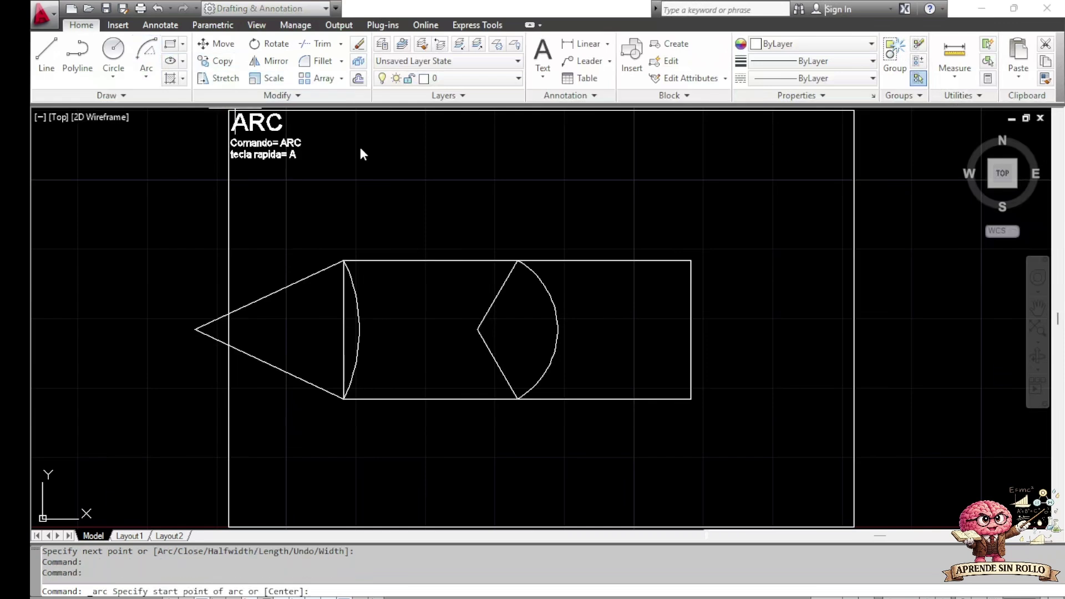
pyautogui.click(691, 398)
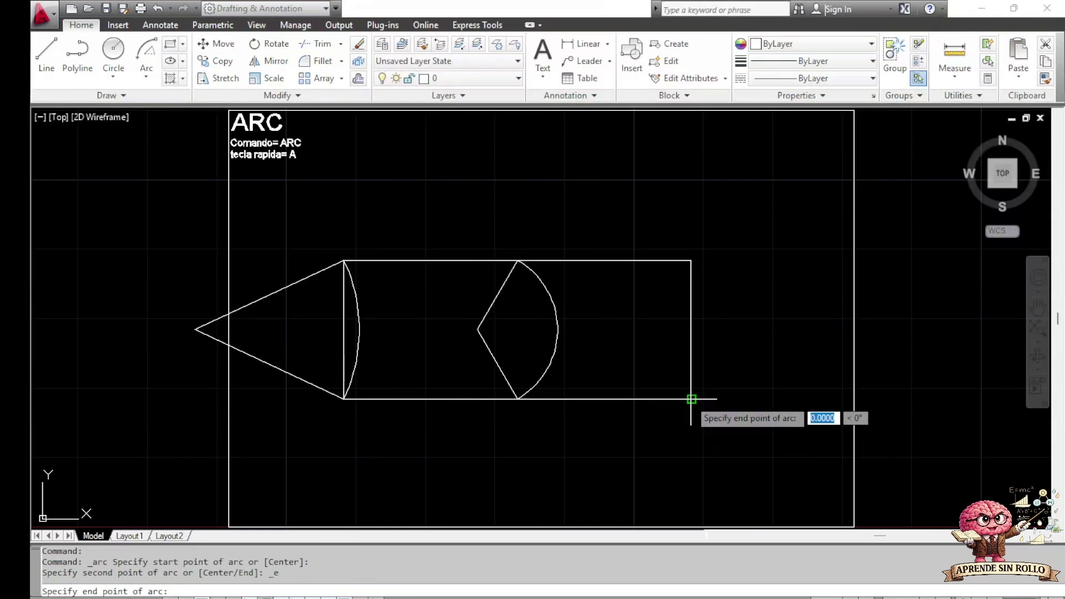
pyautogui.click(691, 261)
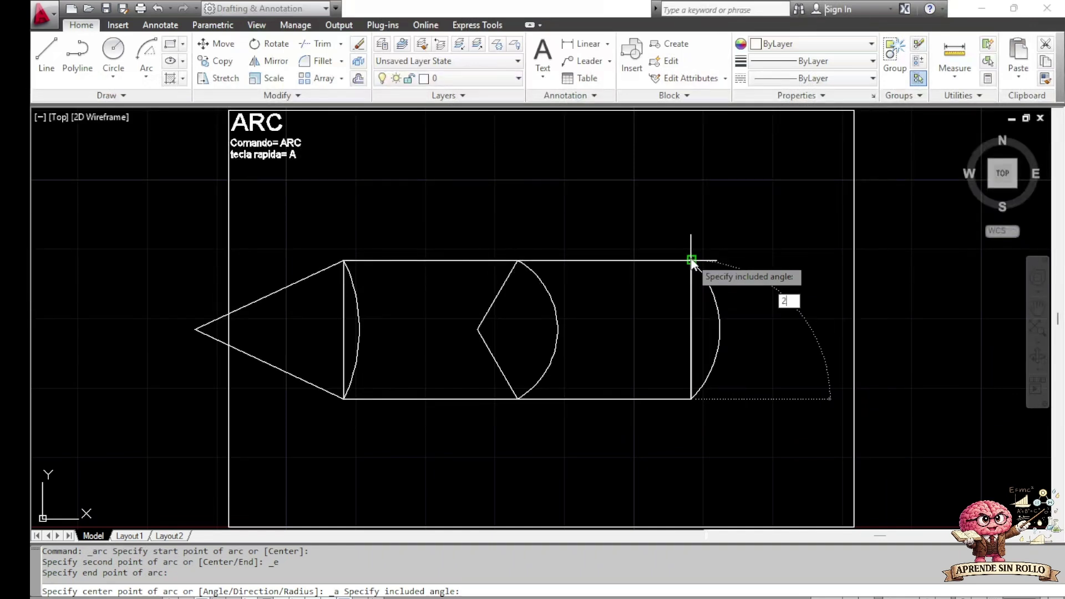
pyautogui.write('200')
pyautogui.press('Return')
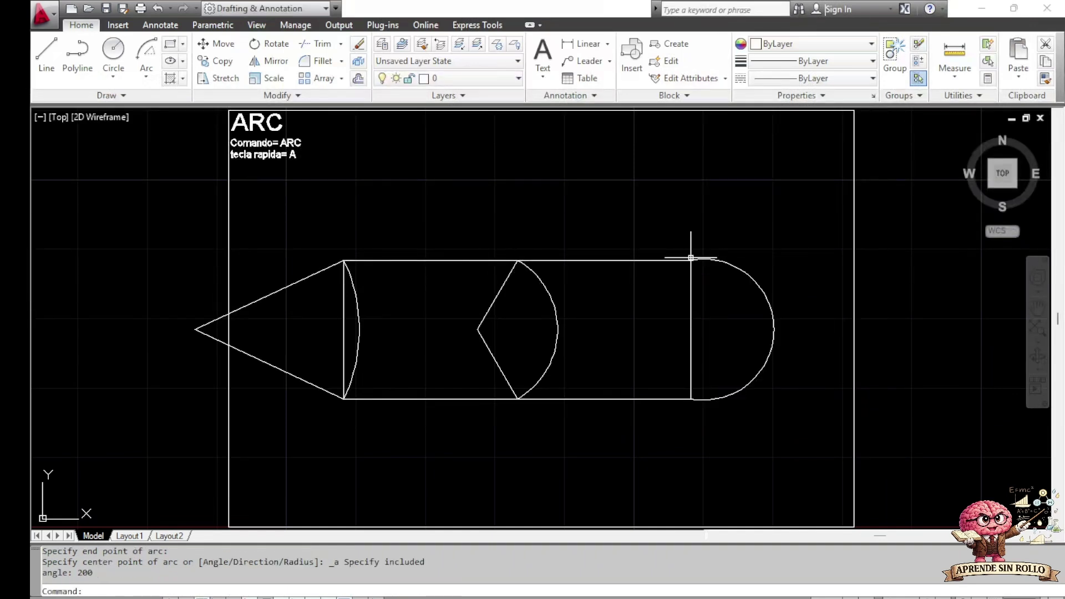
pyautogui.click(773, 331)
pyautogui.moveTo(774, 330)
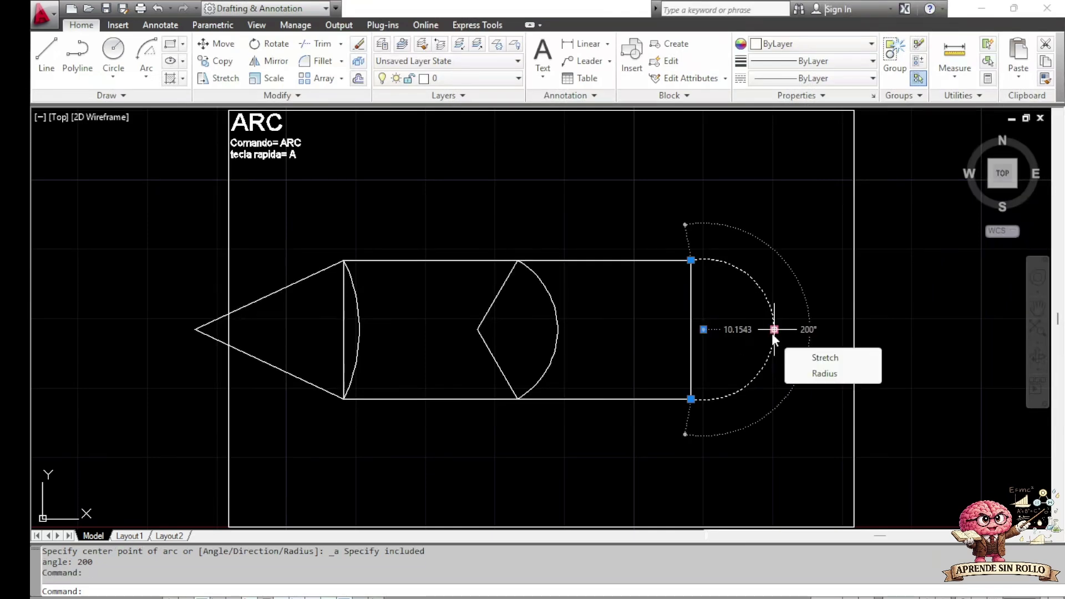
# - Draw two polylines joining the right-hand arc's centre to its upper and lower endpoints
pyautogui.write('pl')
pyautogui.press('Return')
pyautogui.click(690, 260)
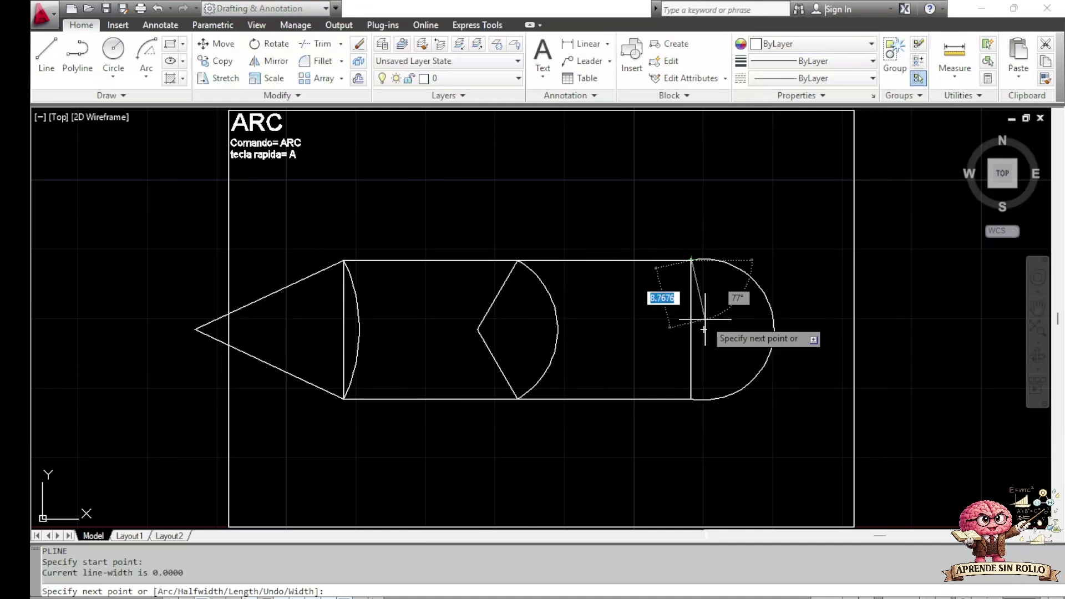
pyautogui.click(690, 260)
pyautogui.press('Return')
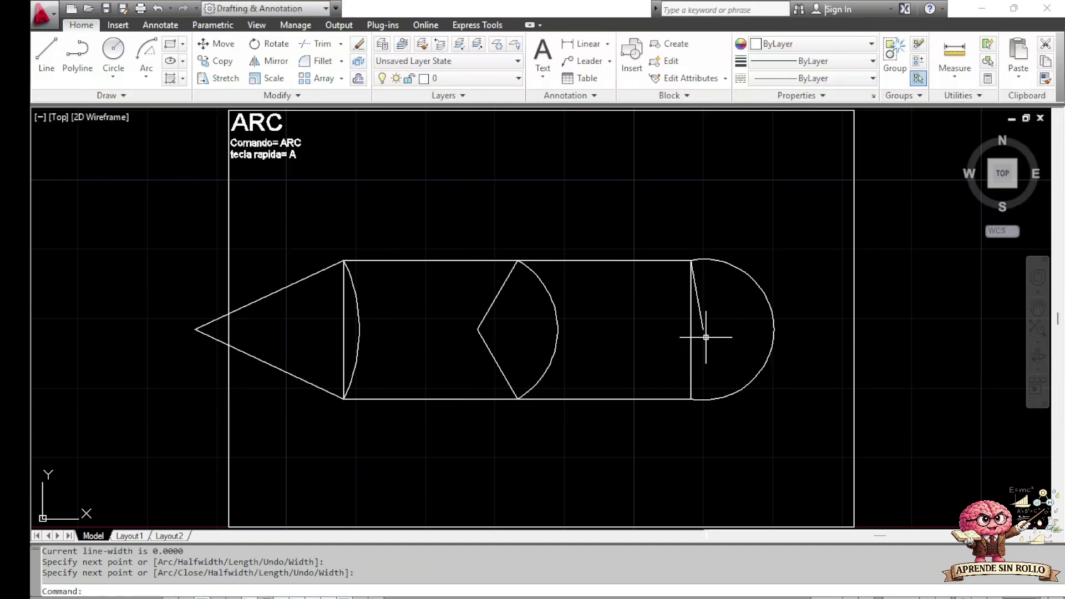
pyautogui.press('Return')
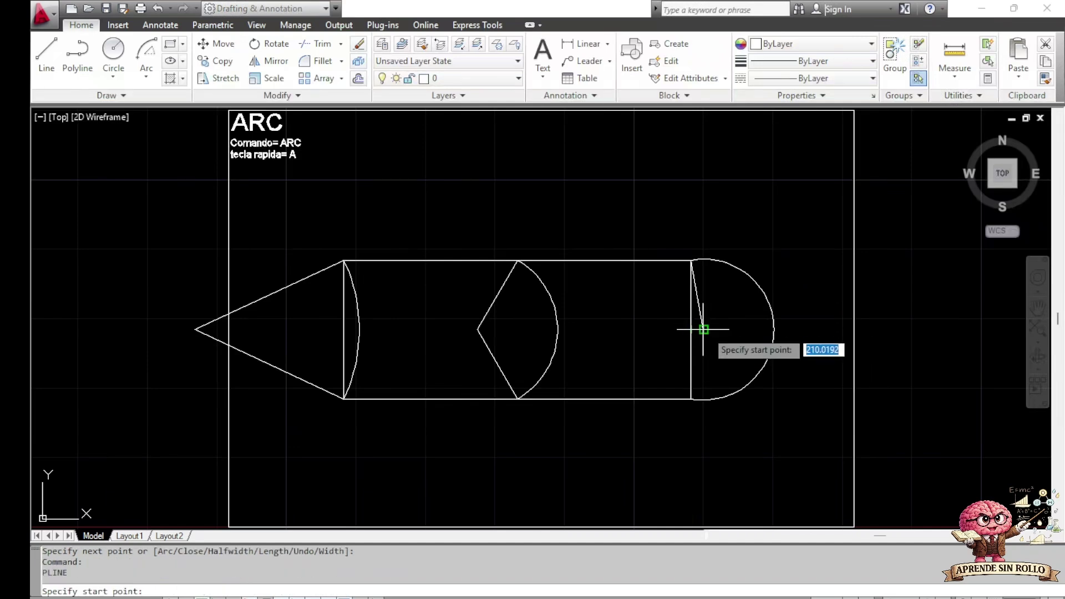
pyautogui.click(703, 330)
pyautogui.click(691, 399)
pyautogui.press('Return')
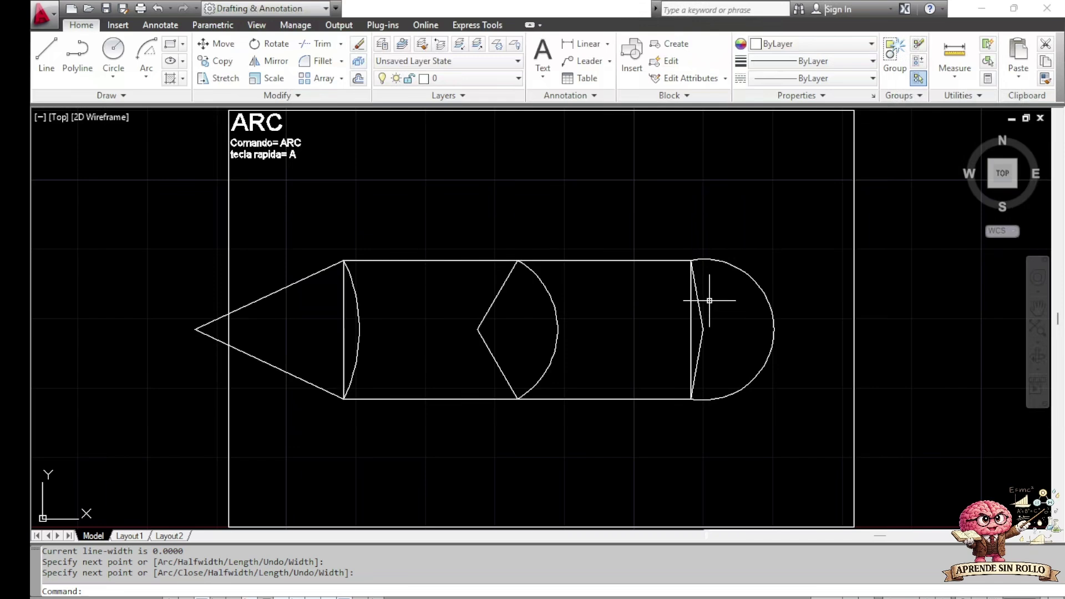
pyautogui.press('Escape')
# - Delete all three arcs and their centre polylines, keeping only the rectangle
pyautogui.click(791, 400)
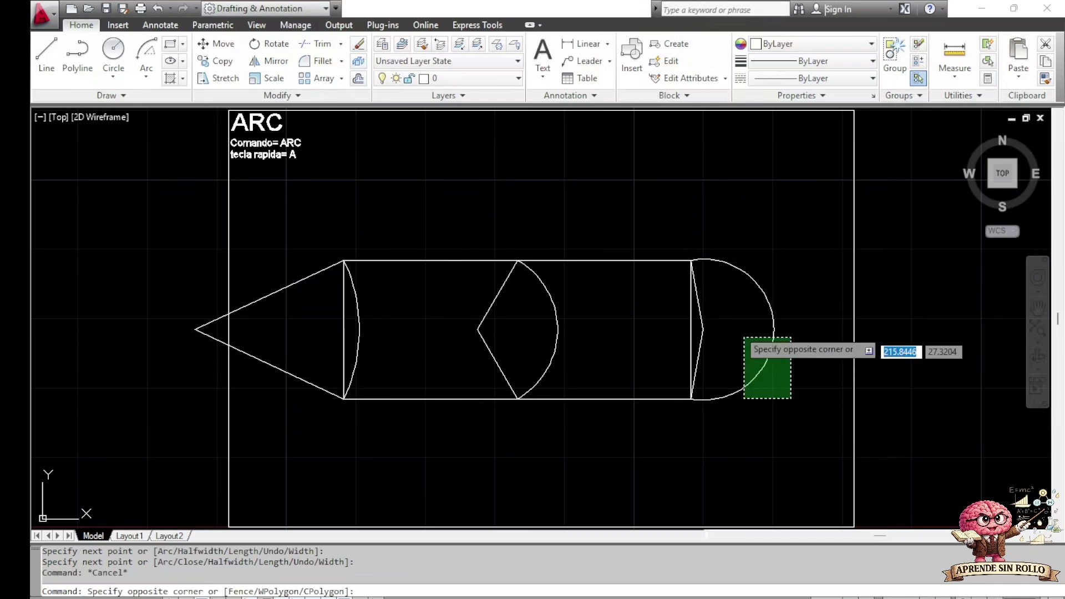
pyautogui.click(754, 351)
pyautogui.click(720, 379)
pyautogui.click(698, 310)
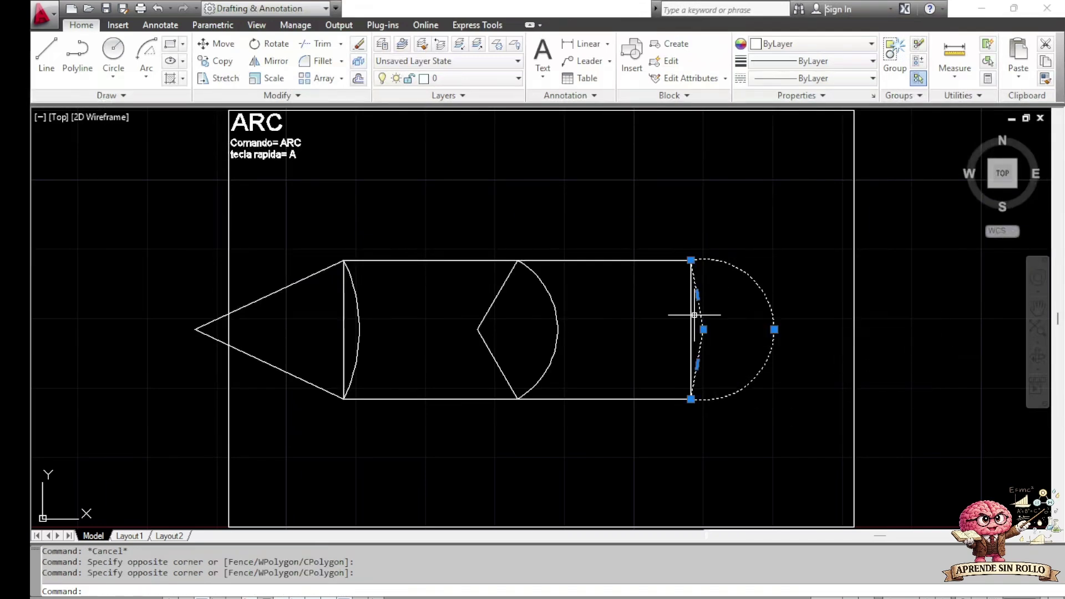
pyautogui.press('Delete')
pyautogui.click(476, 291)
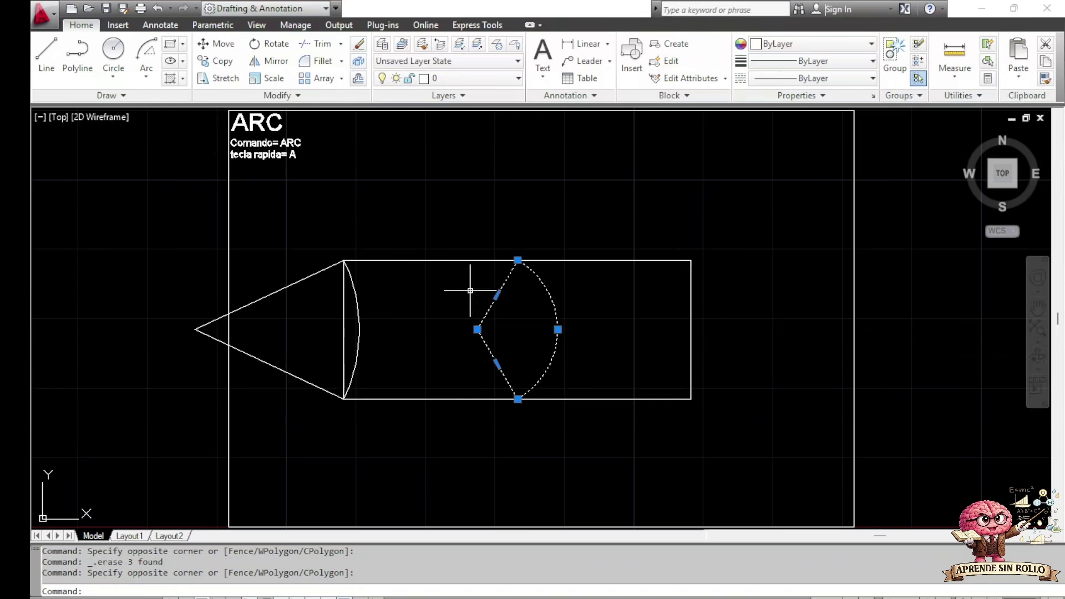
pyautogui.press('Delete')
pyautogui.click(412, 341)
pyautogui.click(358, 314)
pyautogui.press('Delete')
pyautogui.click(304, 381)
pyautogui.press('Delete')
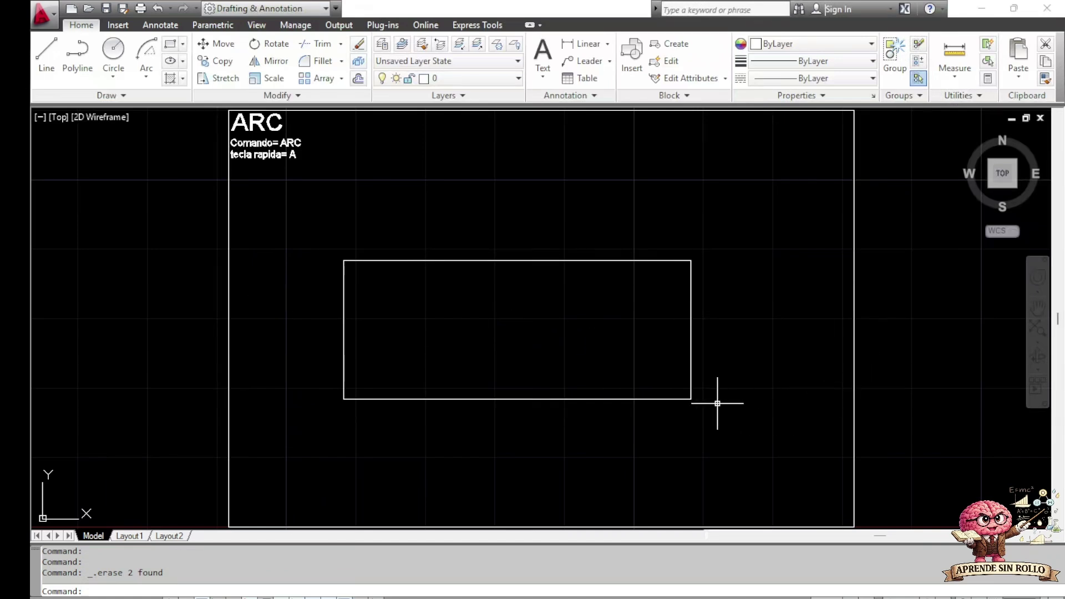
pyautogui.press('F7')
pyautogui.press('Escape')
pyautogui.press('F7')
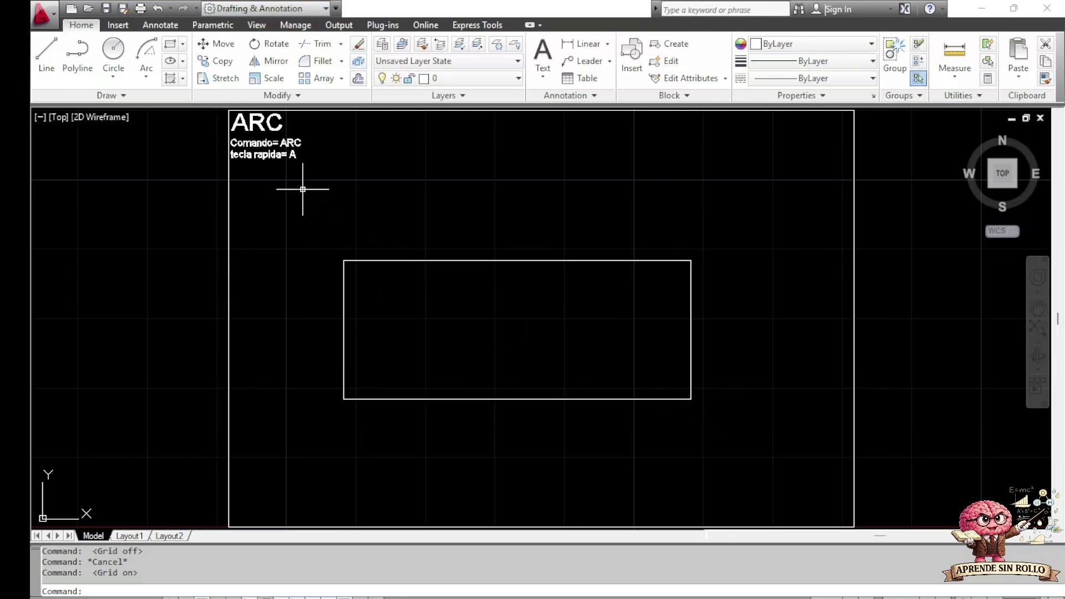
# - Draw a Start, End, Direction arc from the rectangle's lower-left corner to its upper-left corner with a start tangent direction of 0°
pyautogui.click(148, 83)
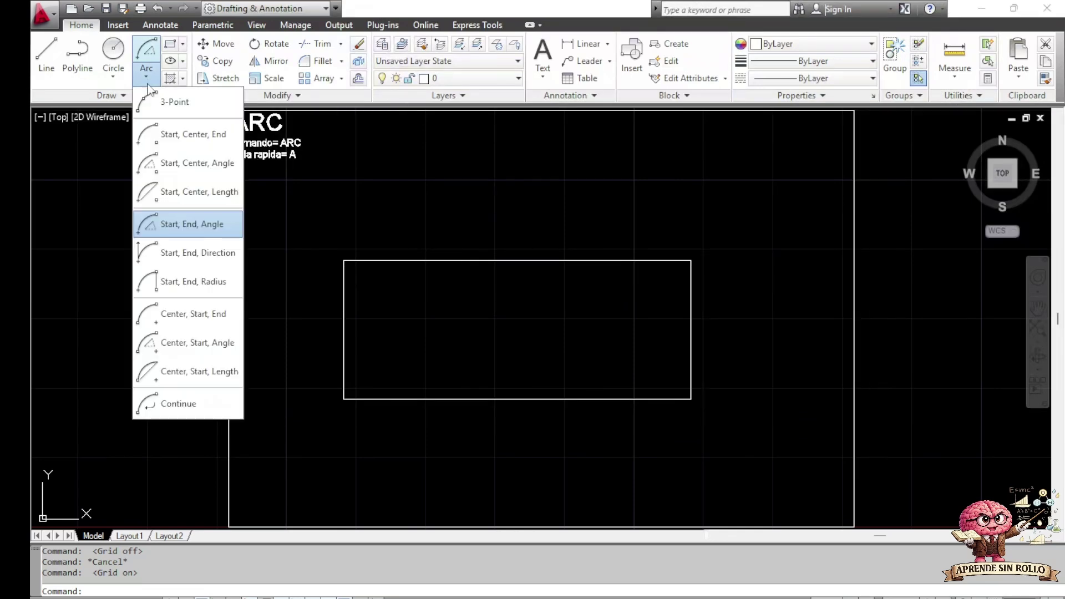
pyautogui.click(187, 253)
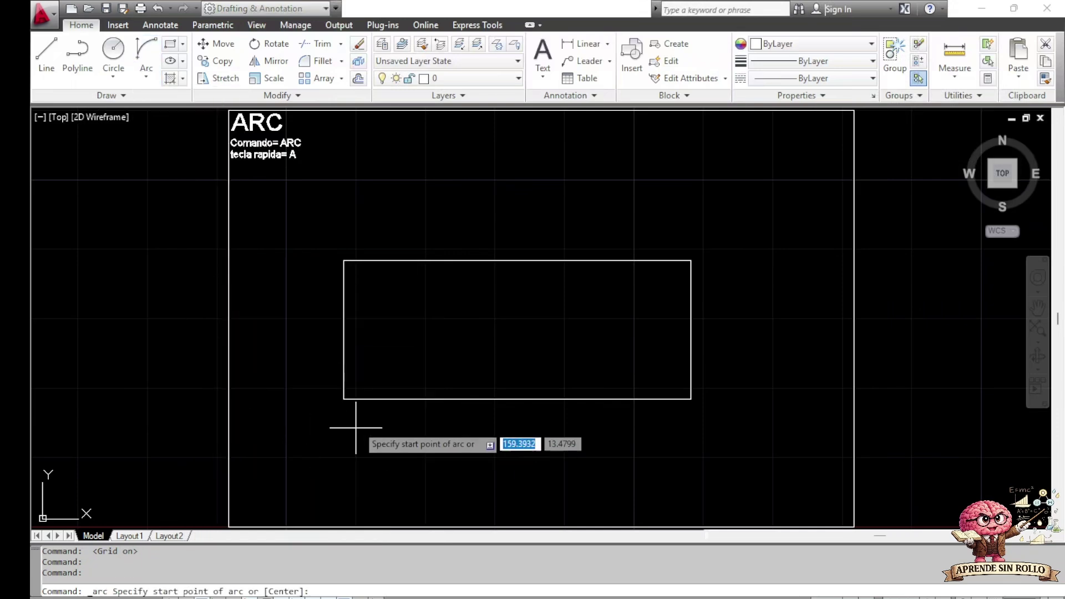
pyautogui.click(344, 399)
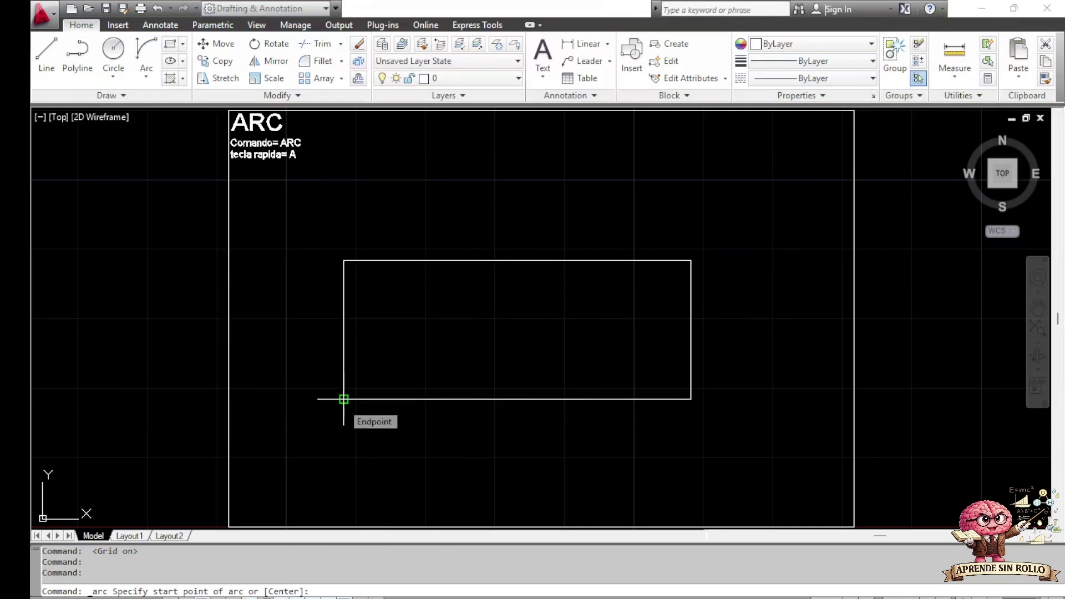
pyautogui.click(344, 260)
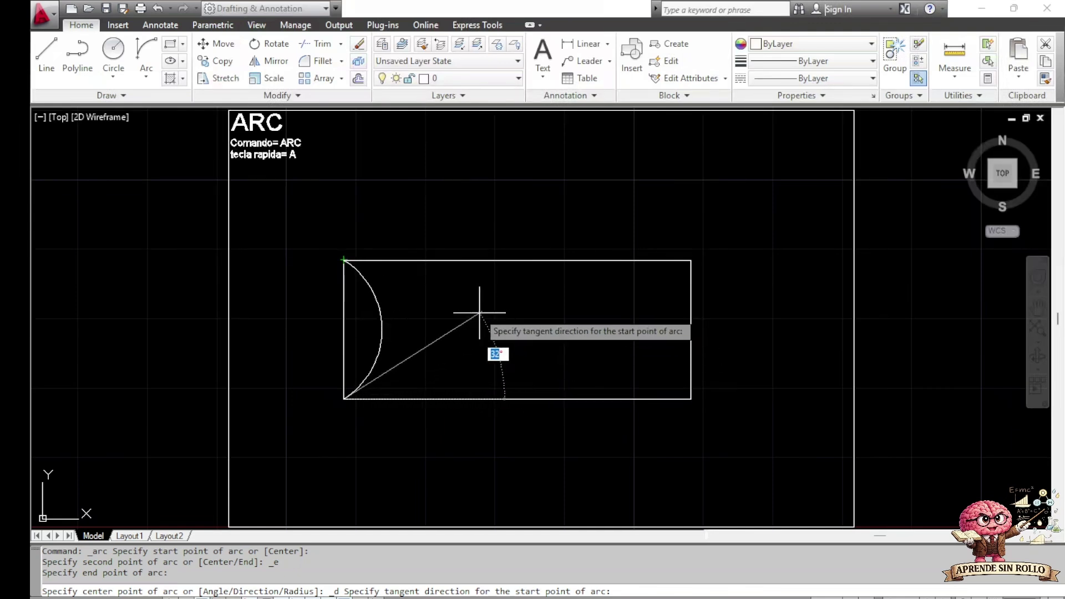
pyautogui.click(694, 400)
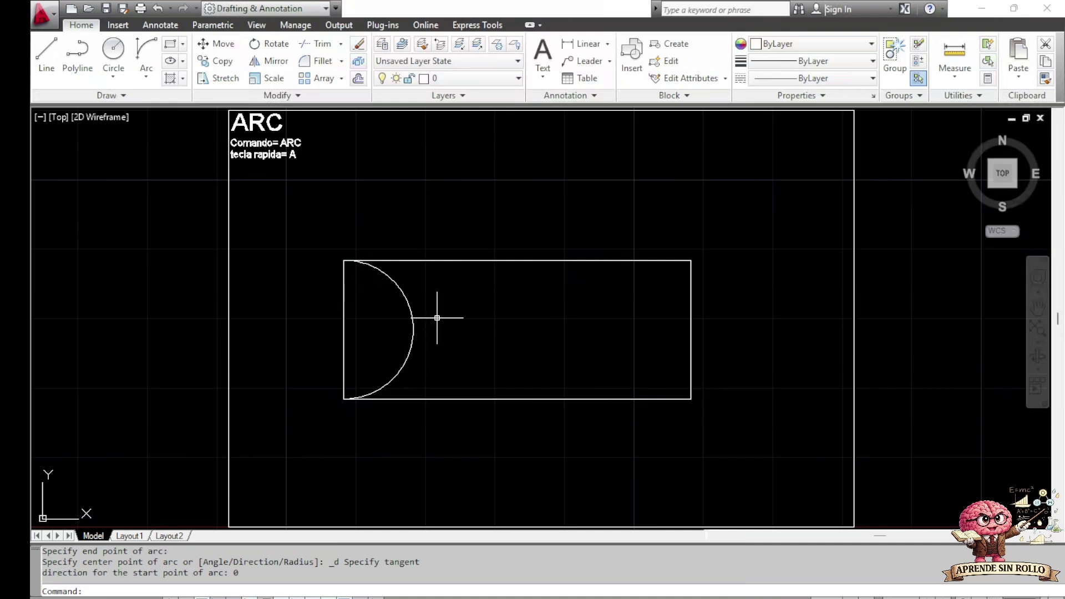
# - Inspect the new arc's included angle, radius and centre location using its grips, and deselect it
pyautogui.click(405, 327)
pyautogui.click(428, 328)
pyautogui.click(428, 327)
pyautogui.click(421, 338)
pyautogui.click(421, 336)
pyautogui.click(406, 325)
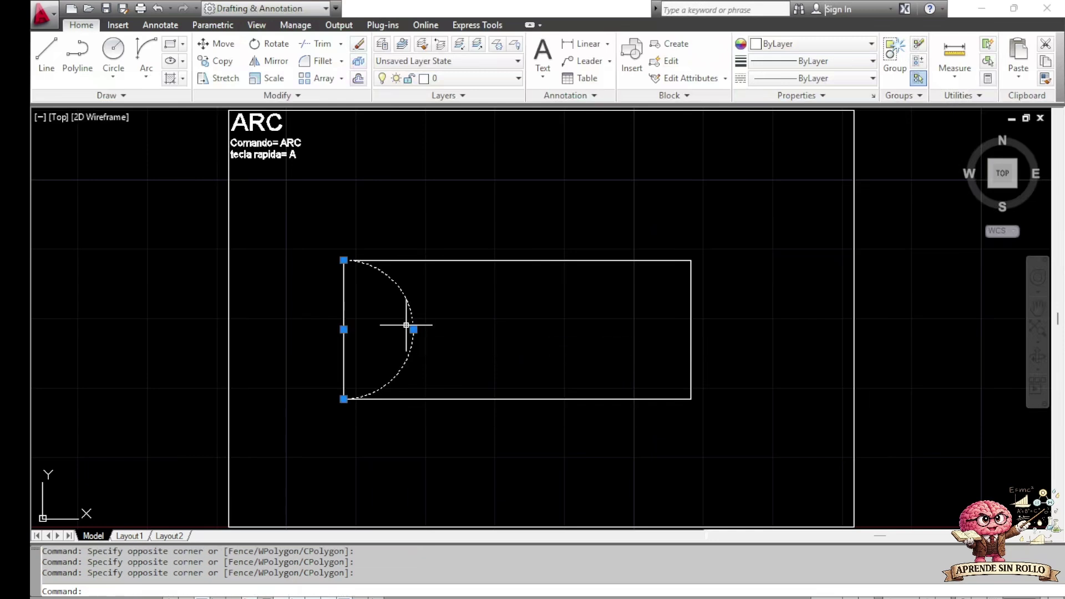
pyautogui.moveTo(413, 329)
pyautogui.press('Escape')
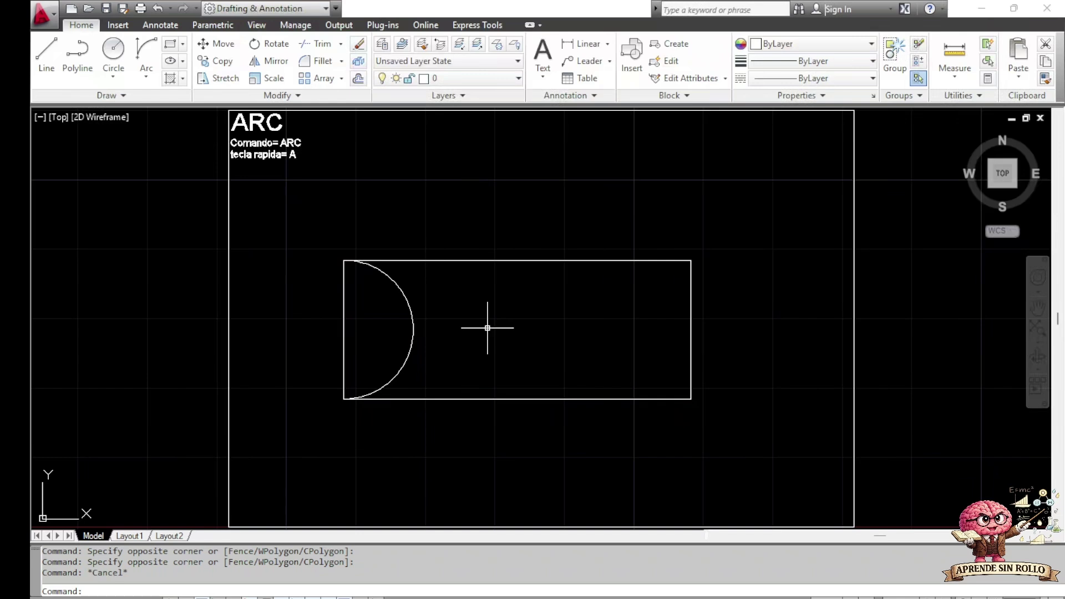
# - Draw a Start, End, Direction arc from the midpoint of the rectangle's bottom edge to its top edge's midpoint, with a 30° start tangent direction
pyautogui.click(145, 52)
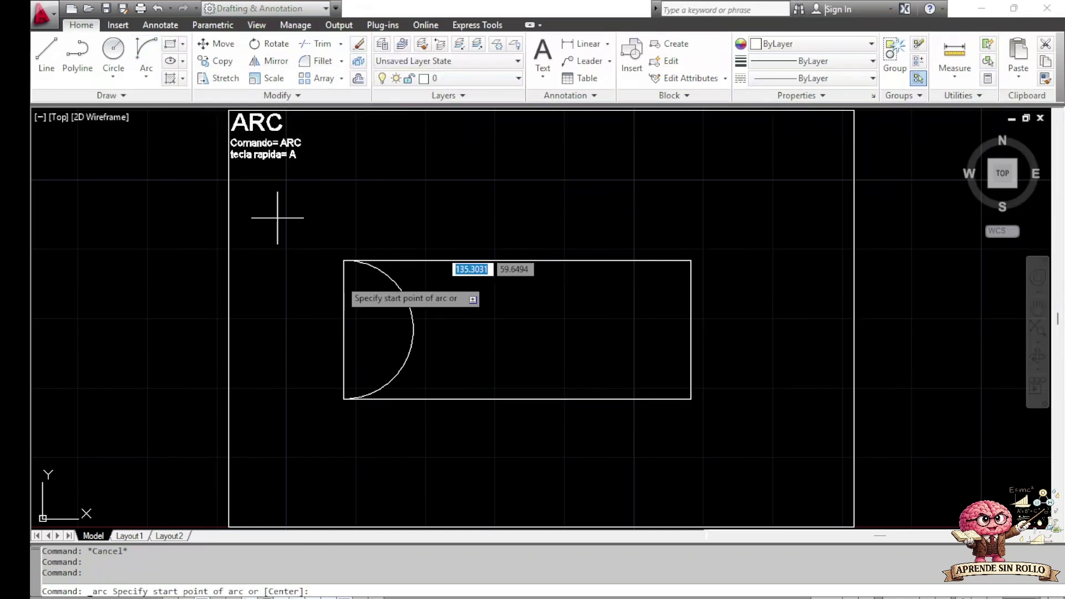
pyautogui.click(517, 398)
pyautogui.write('e')
pyautogui.press('Return')
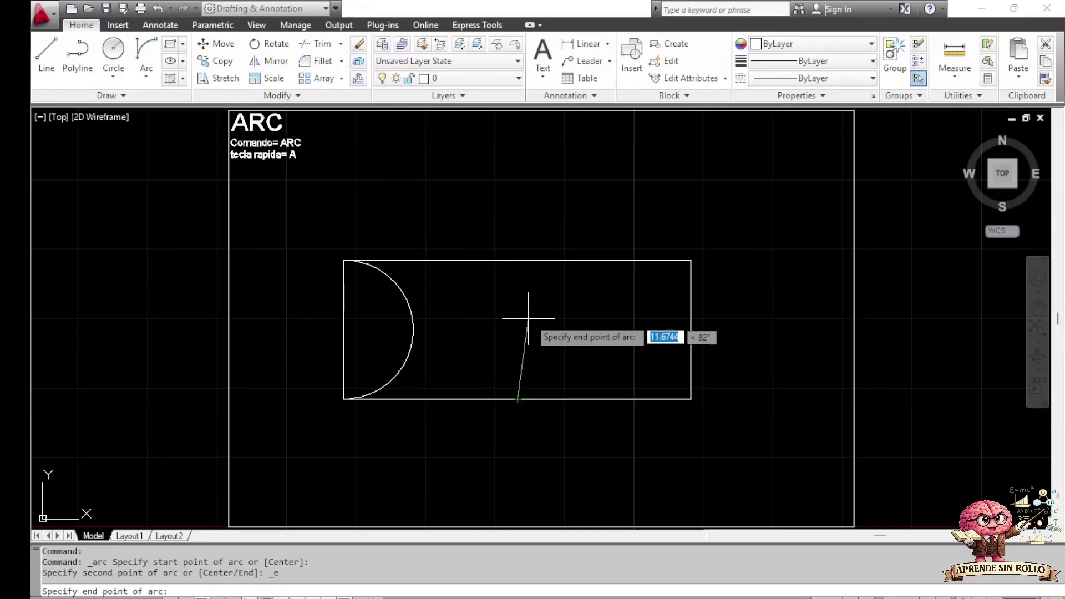
pyautogui.click(517, 259)
pyautogui.write('d')
pyautogui.press('Return')
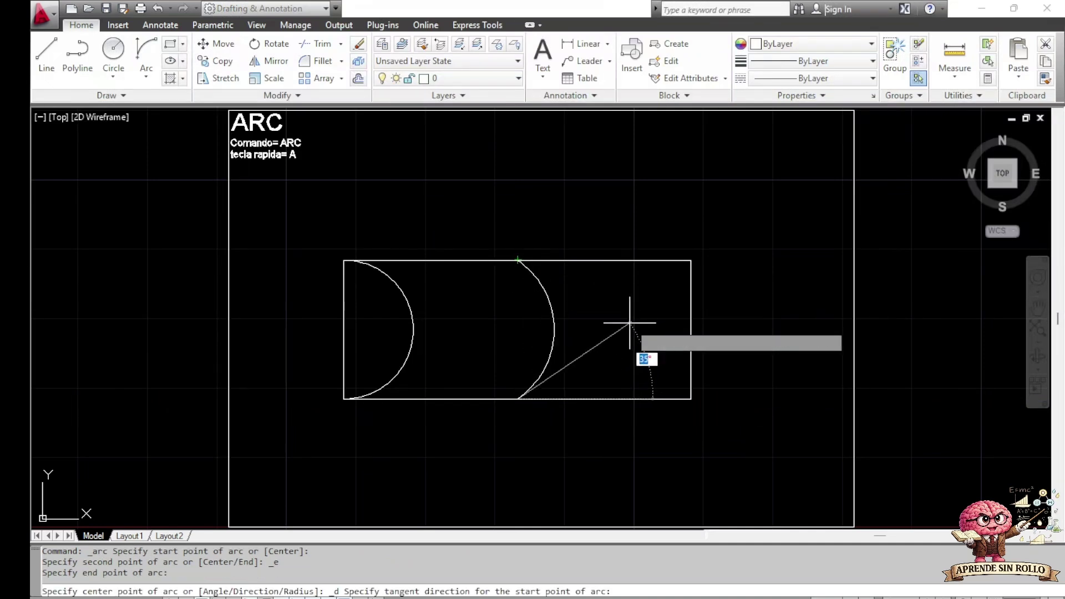
pyautogui.write('30')
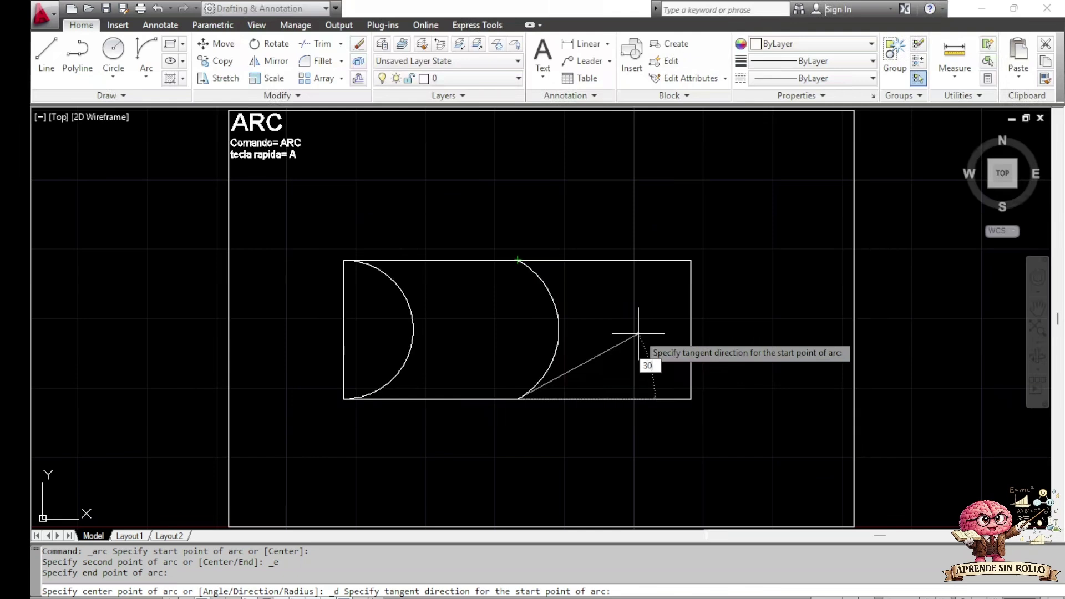
pyautogui.press('Return')
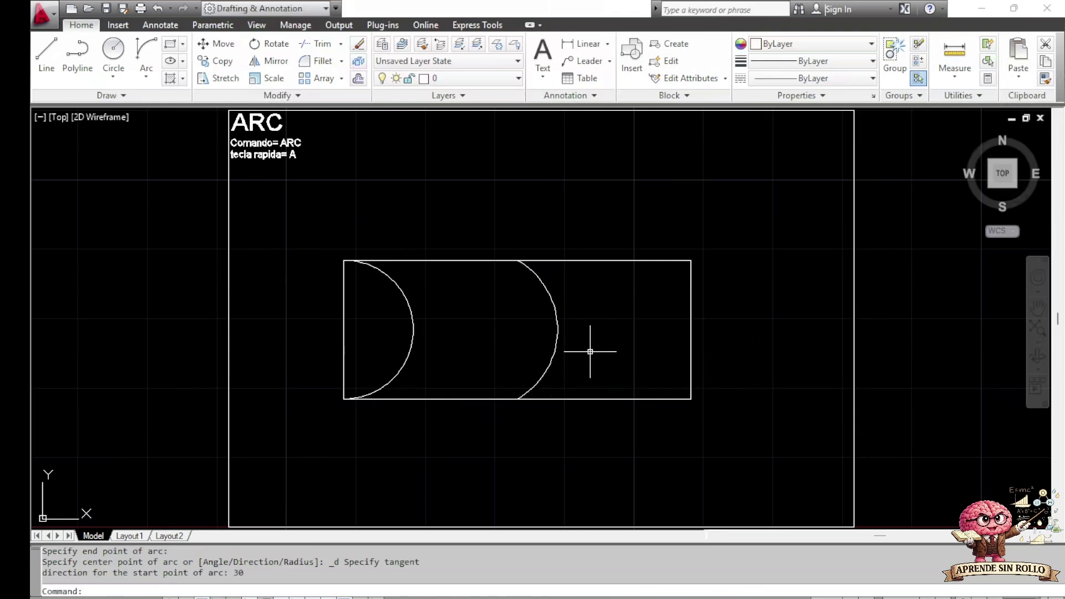
# - Inspect the middle arc's included angle and radius using its grips, and deselect it
pyautogui.click(558, 333)
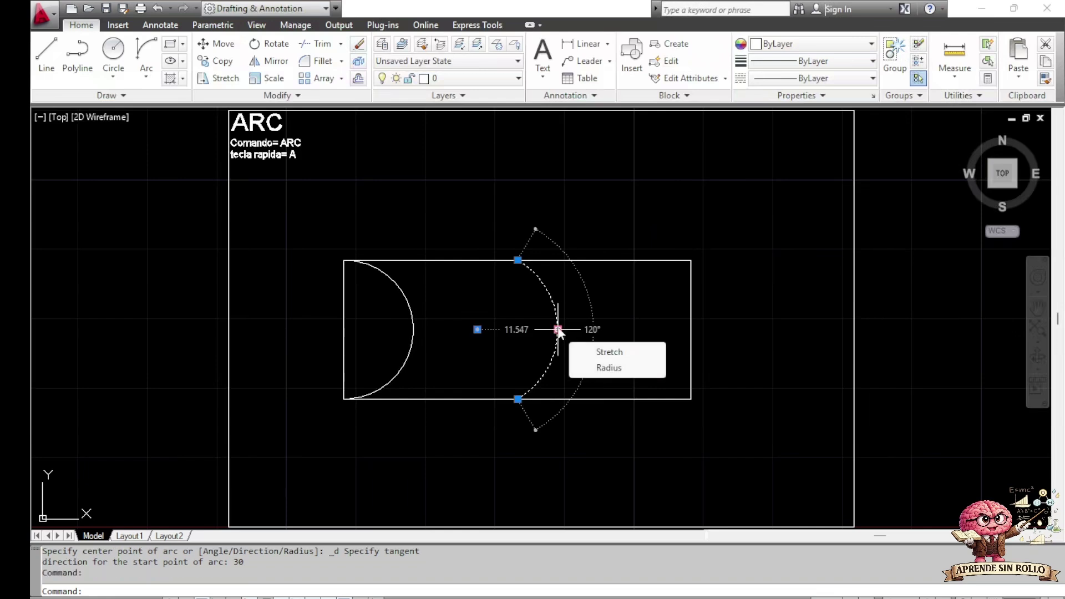
pyautogui.moveTo(558, 329)
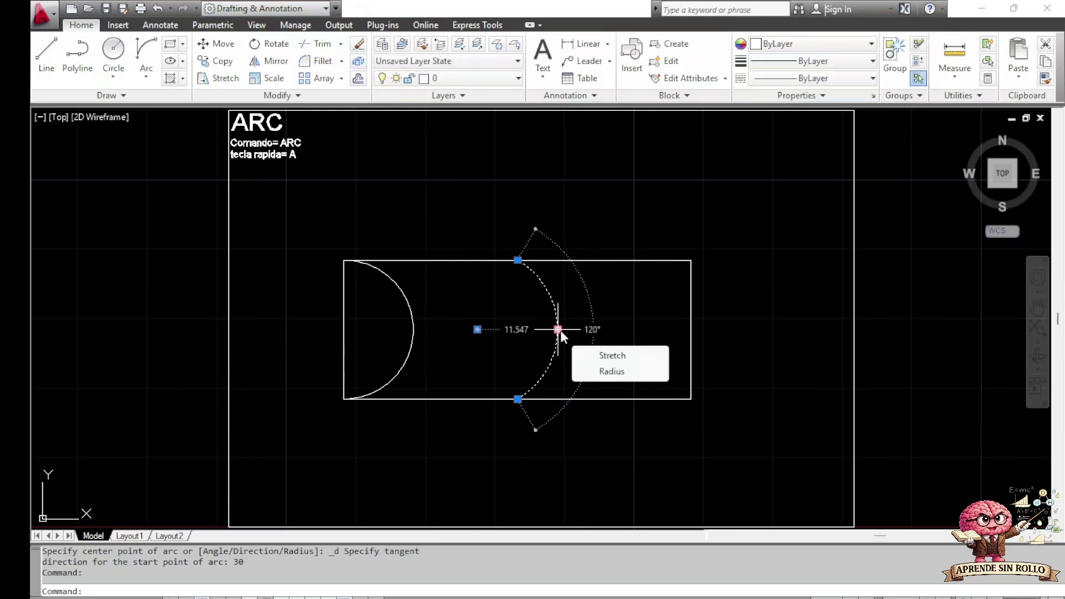
pyautogui.press('Escape')
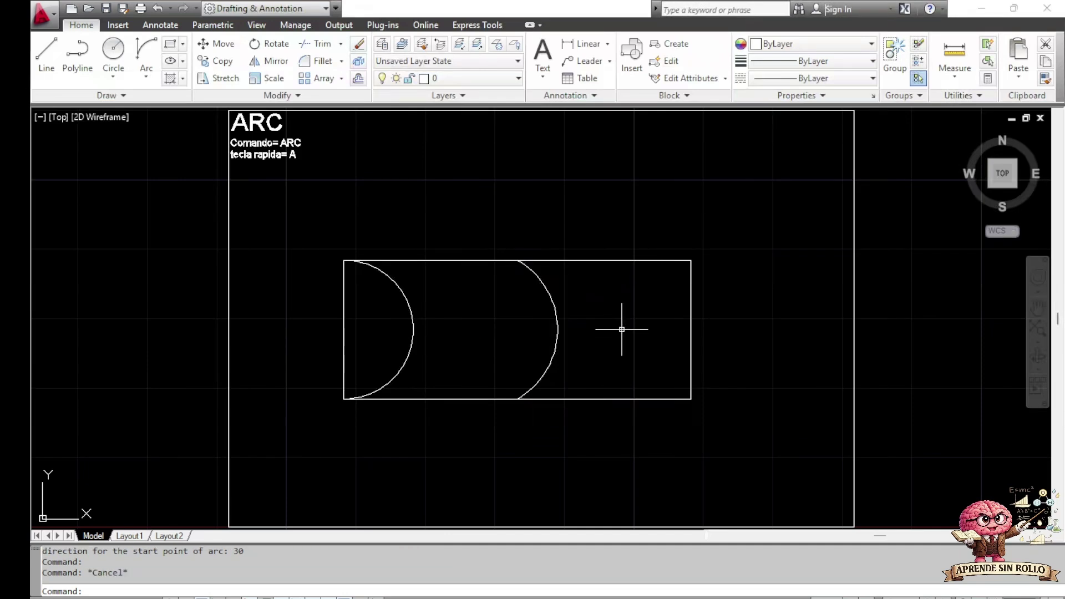
# - Draw a Start, End, Direction arc from the rectangle's lower-right corner to its upper-right corner with a start tangent direction of 100°
pyautogui.click(145, 49)
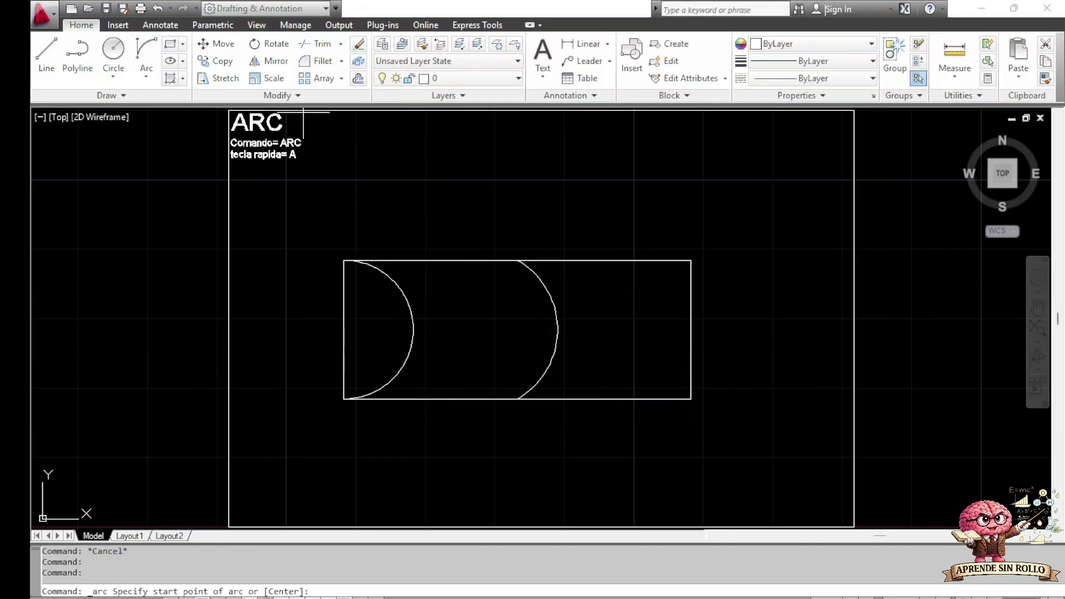
pyautogui.click(691, 399)
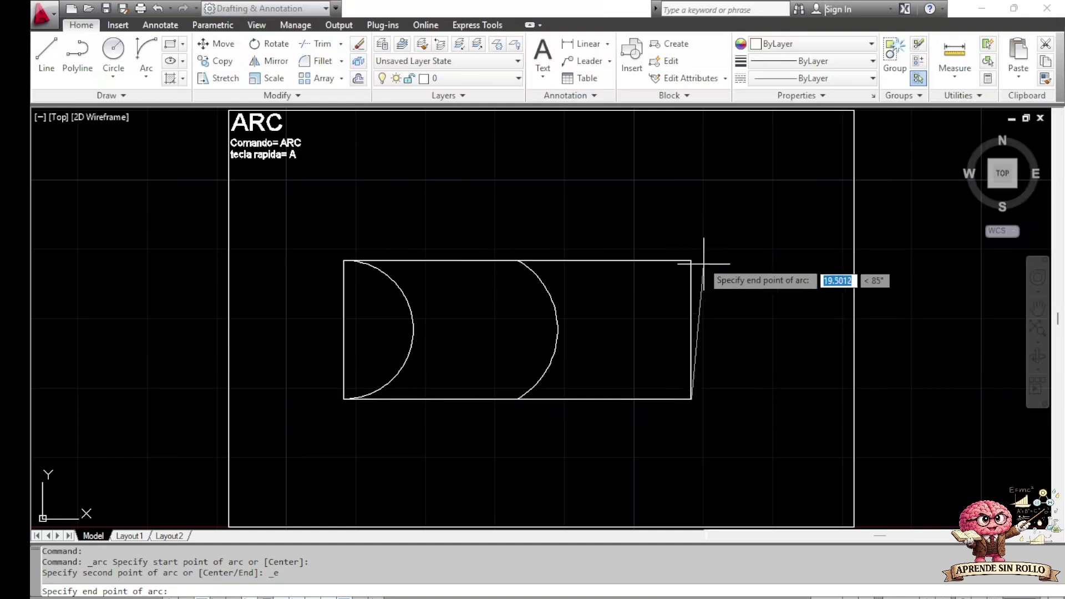
pyautogui.click(691, 260)
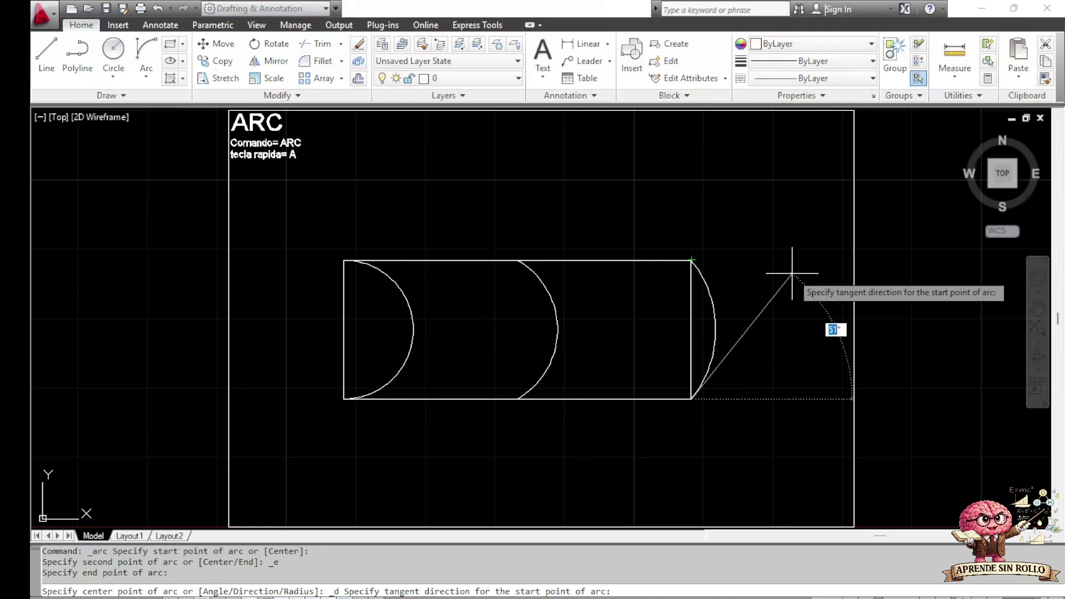
pyautogui.write('100')
pyautogui.press('Return')
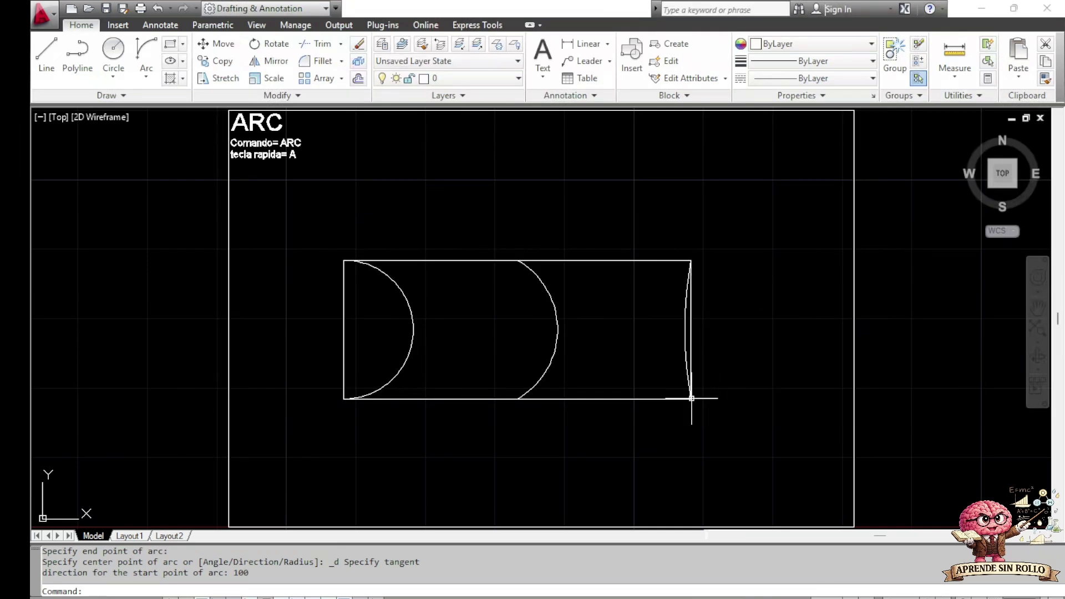
# - Inspect the right-hand arc's included angle and radius using its midpoint grip
pyautogui.click(685, 333)
pyautogui.moveTo(685, 331)
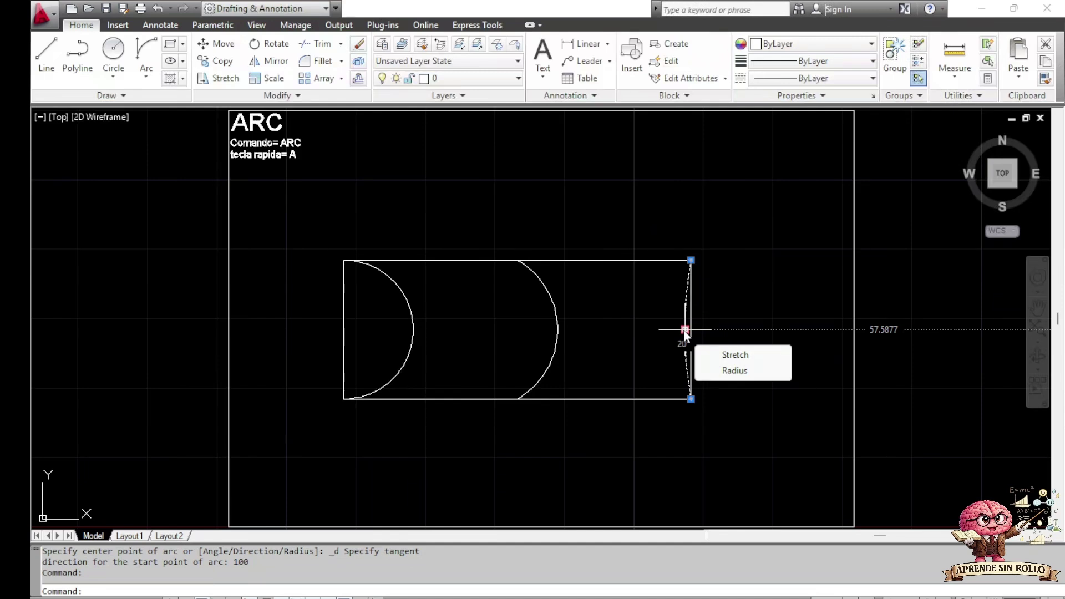
pyautogui.click(651, 336)
pyautogui.press('Escape')
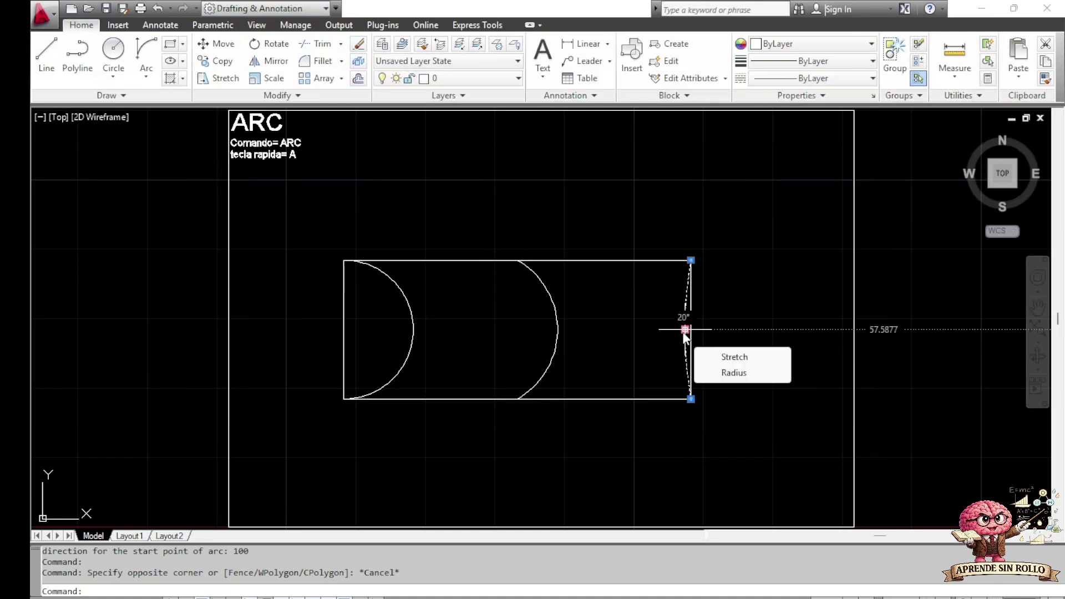
pyautogui.click(653, 329)
pyautogui.press('Escape')
pyautogui.press('Escape')
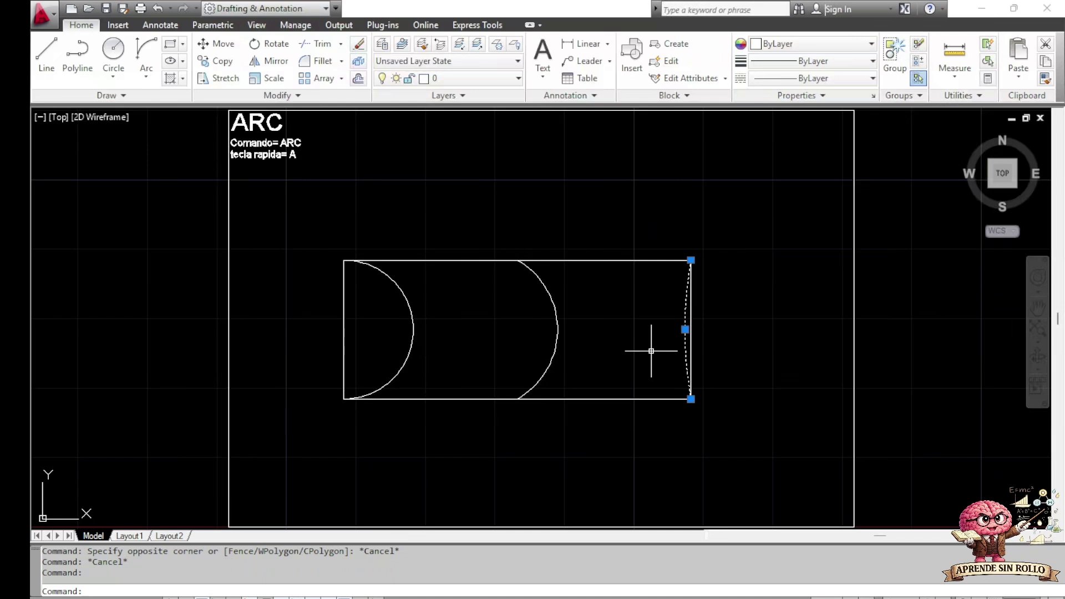
# - Delete the three direction arcs, keeping only the rectangle, and turn the grid on
pyautogui.press('Delete')
pyautogui.click(688, 363)
pyautogui.click(527, 328)
pyautogui.press('Delete')
pyautogui.click(477, 357)
pyautogui.click(392, 314)
pyautogui.press('Delete')
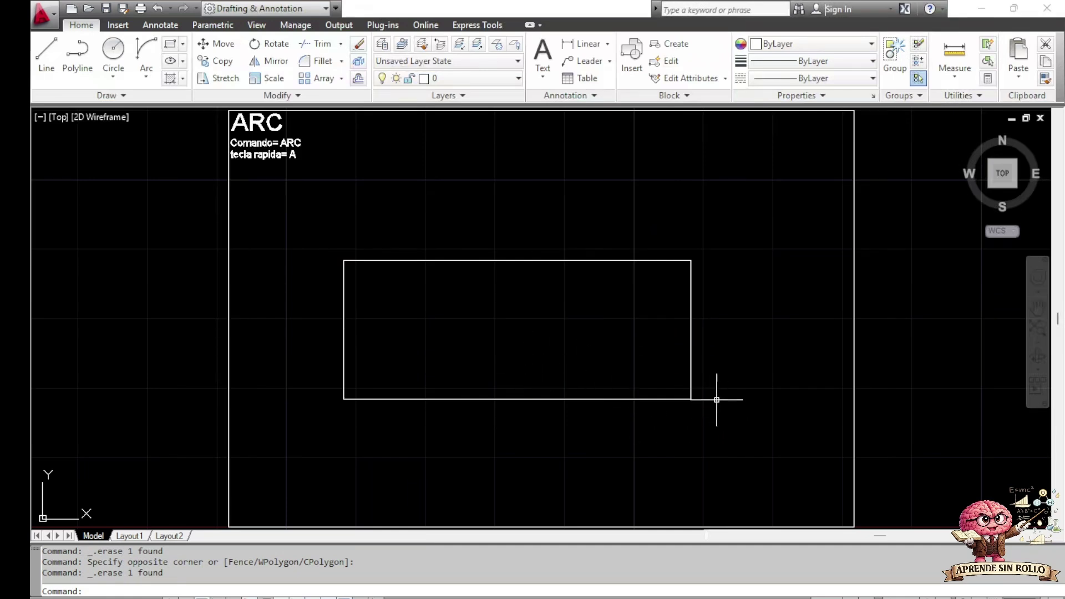
pyautogui.press('Escape')
pyautogui.press('F7')
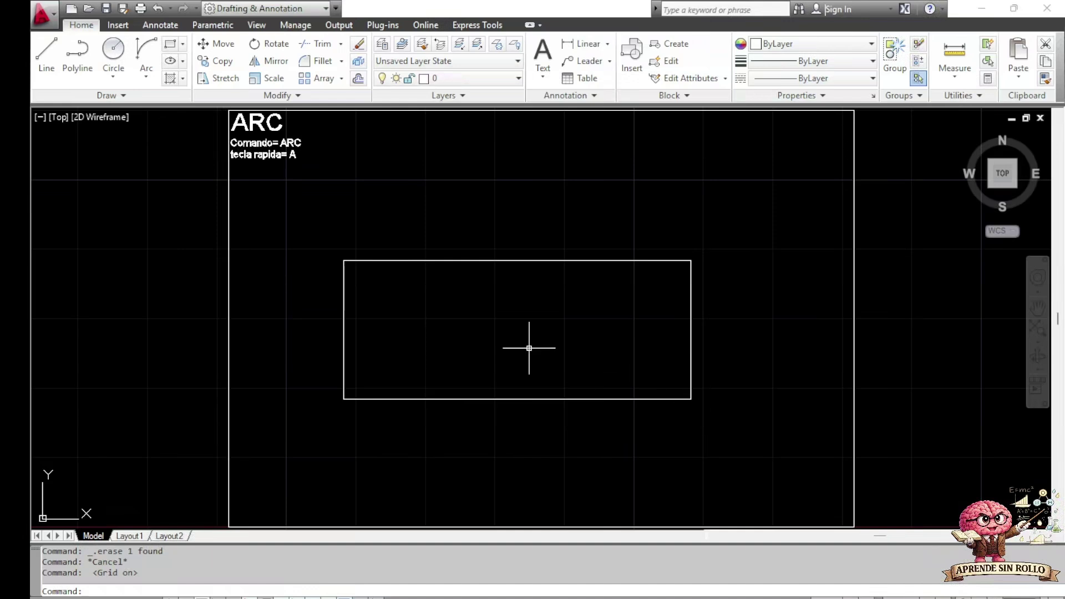
# - Draw a Start, End, Radius arc from the rectangle's lower-left corner to its upper-left corner with radius 10, and select it for checking
pyautogui.click(148, 82)
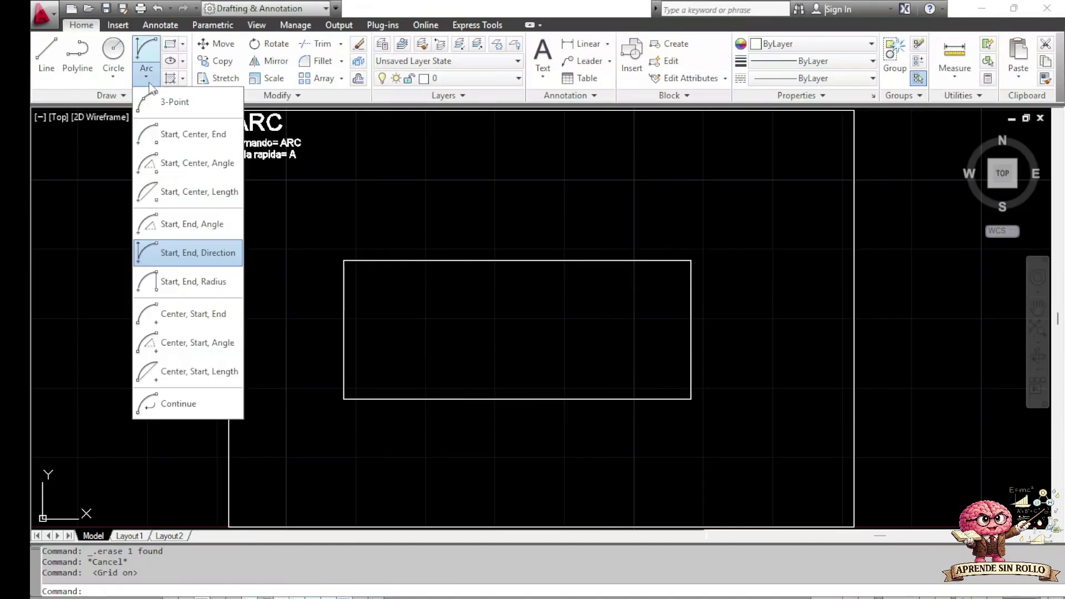
pyautogui.click(191, 283)
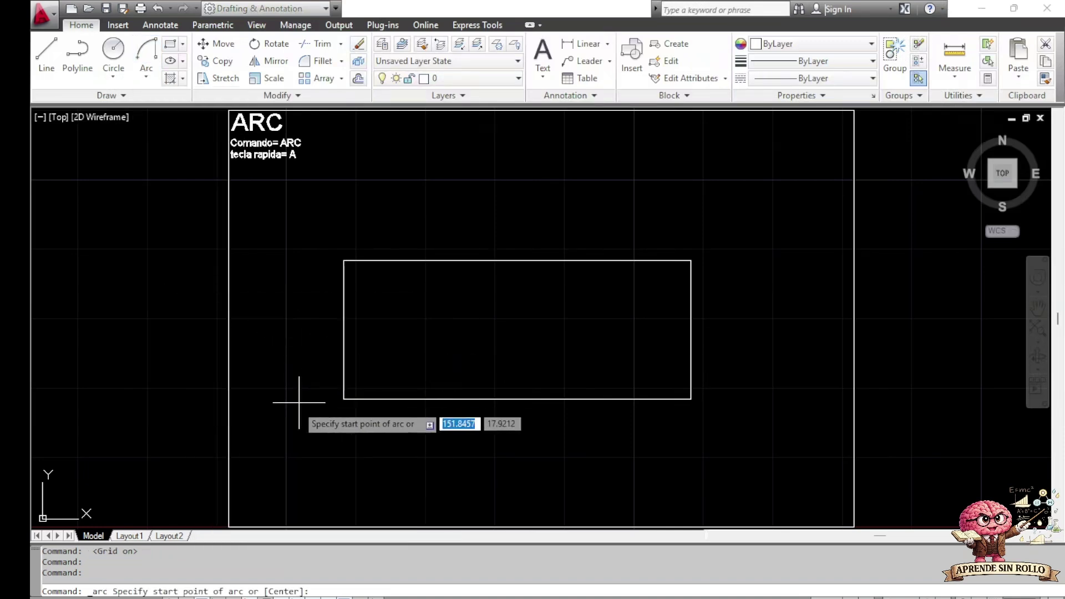
pyautogui.click(344, 398)
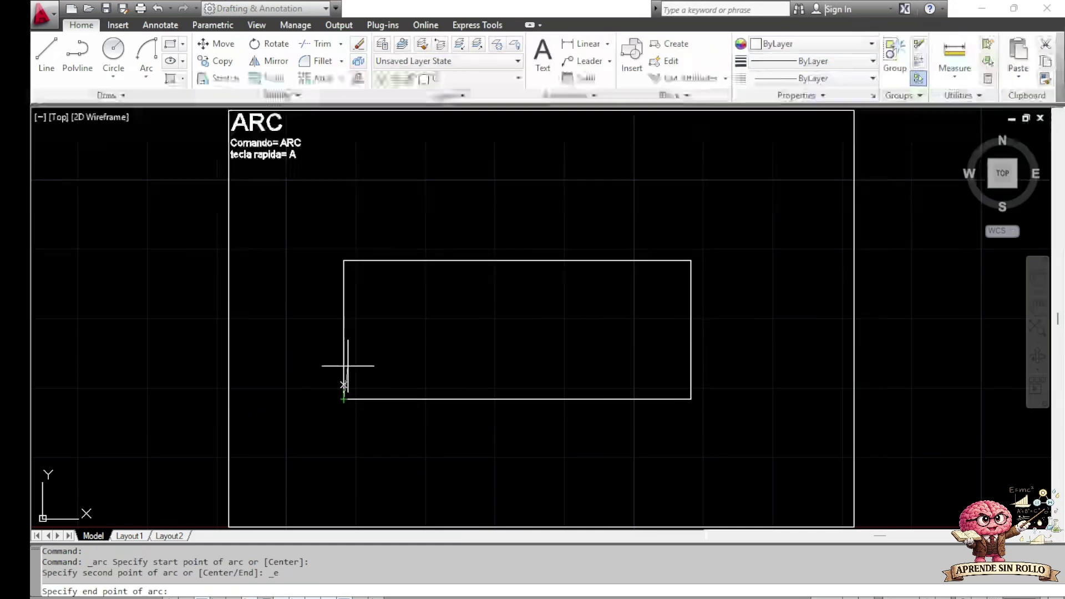
pyautogui.click(344, 259)
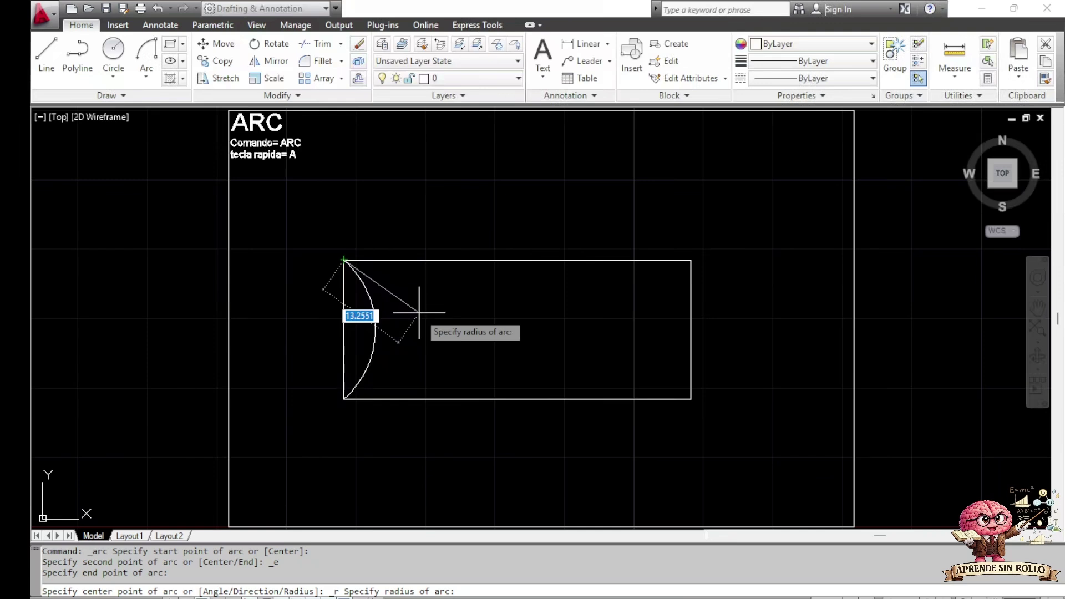
pyautogui.write('10')
pyautogui.press('Return')
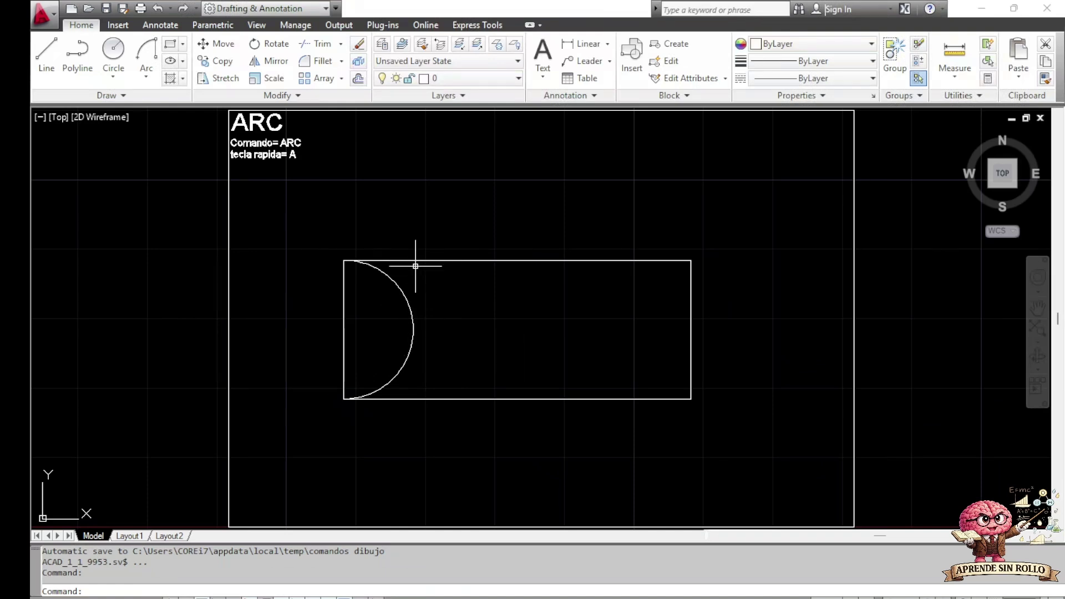
pyautogui.click(413, 327)
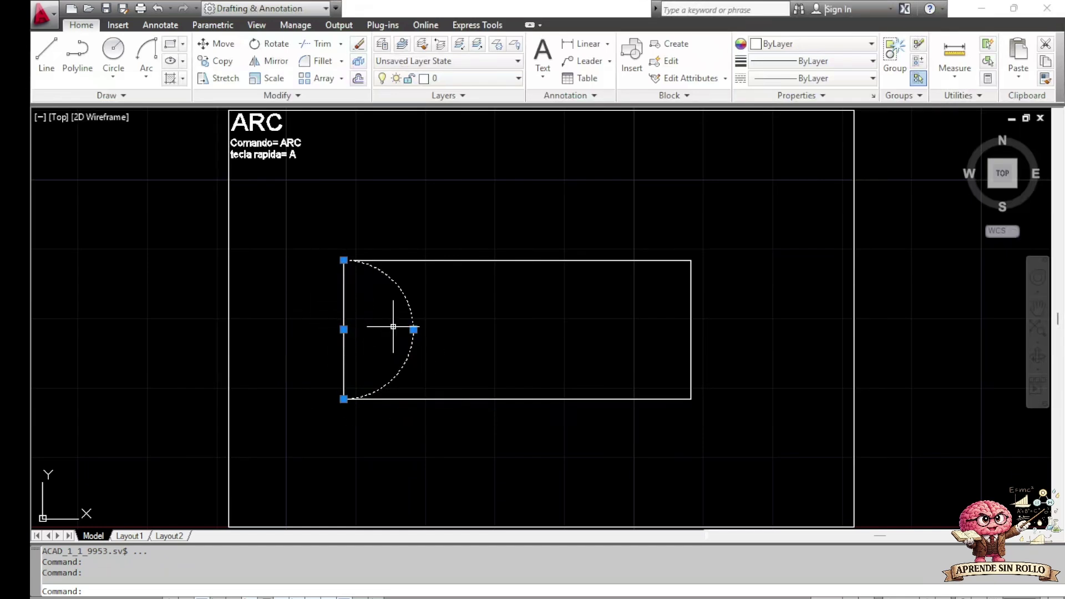
# - Draw a Start, End, Radius arc from the bottom edge's midpoint to the top edge's midpoint of the rectangle with radius 15
pyautogui.click(146, 58)
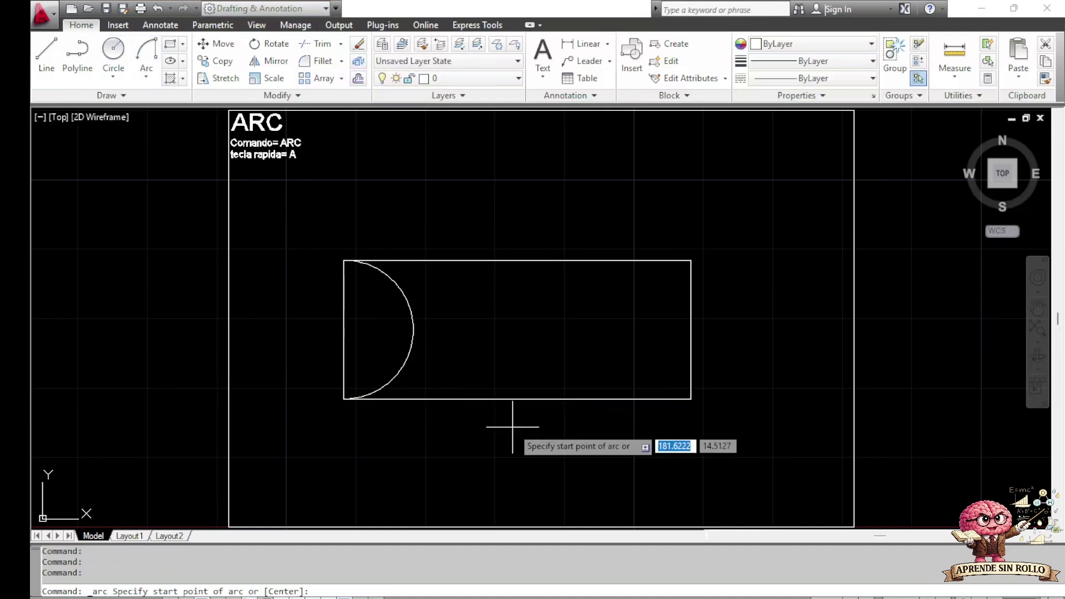
pyautogui.click(518, 399)
pyautogui.click(517, 261)
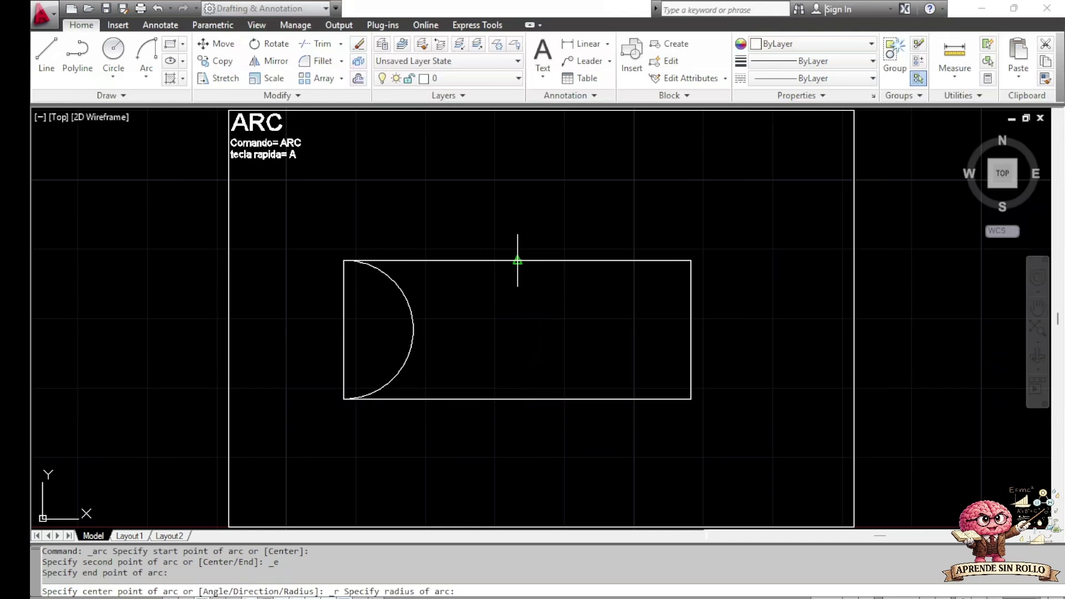
pyautogui.write('15')
pyautogui.press('Return')
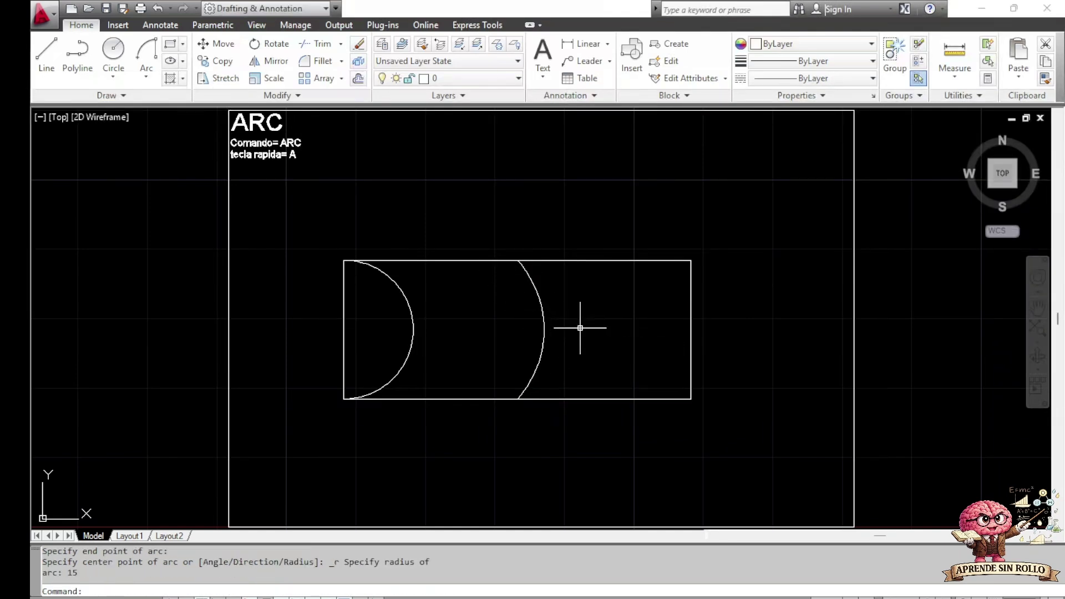
# - Check the middle arc's radius and included angle using its midpoint grip, and deselect it
pyautogui.click(545, 327)
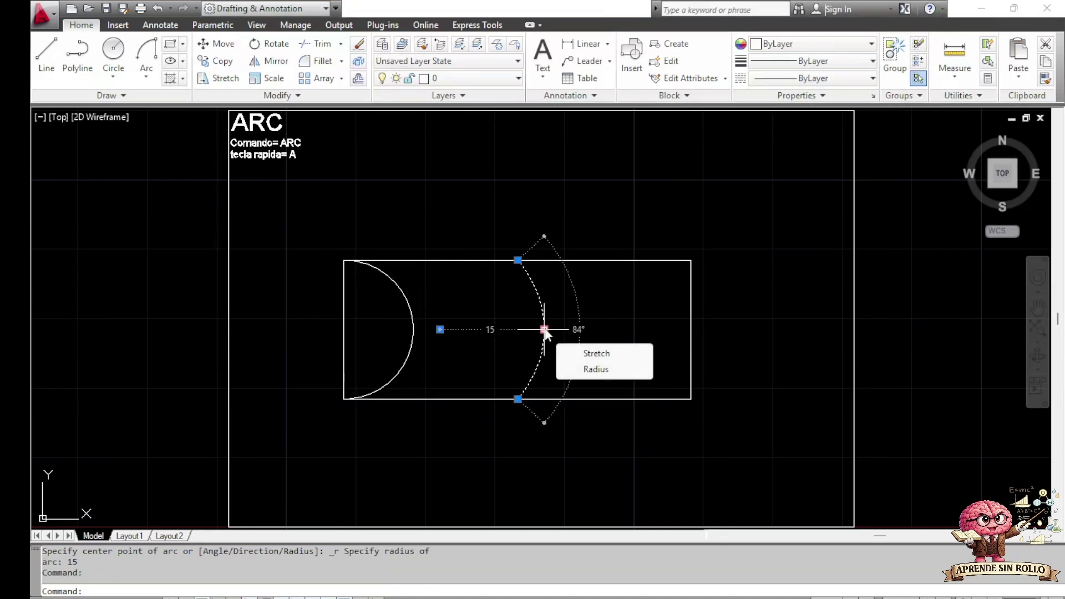
pyautogui.moveTo(544, 329)
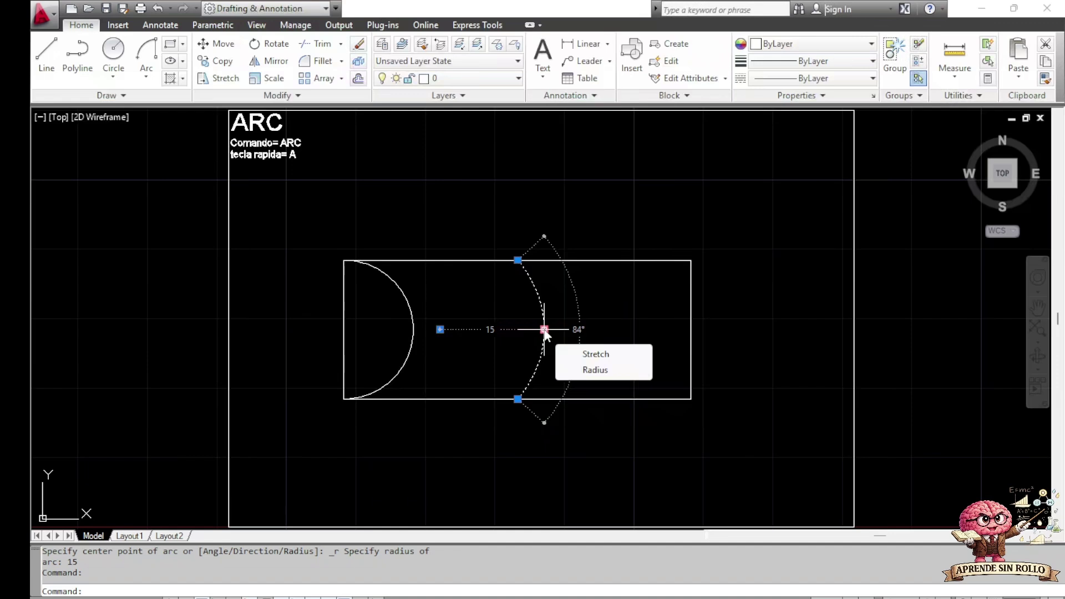
pyautogui.press('Escape')
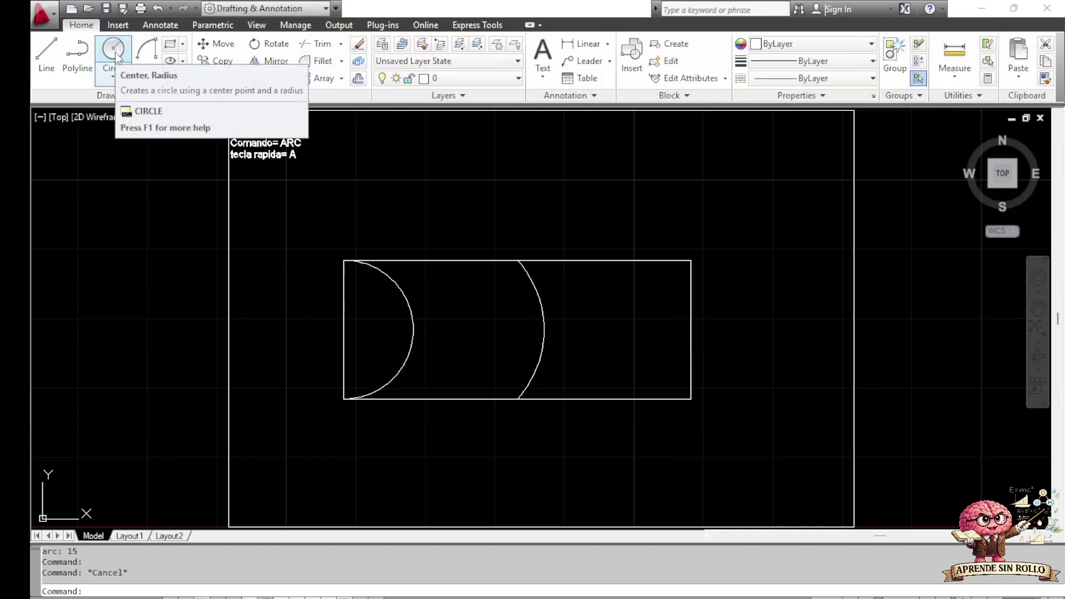
# - Draw a Start, End, Radius arc from the rectangle's lower-right corner to its upper-right corner with radius 25
pyautogui.click(146, 53)
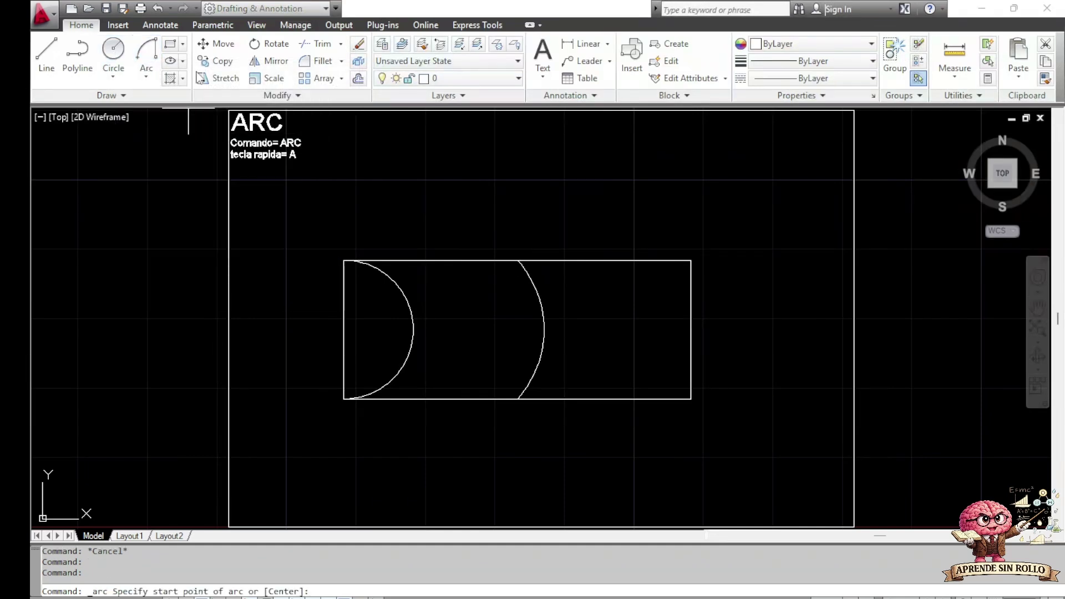
pyautogui.click(691, 399)
pyautogui.click(691, 261)
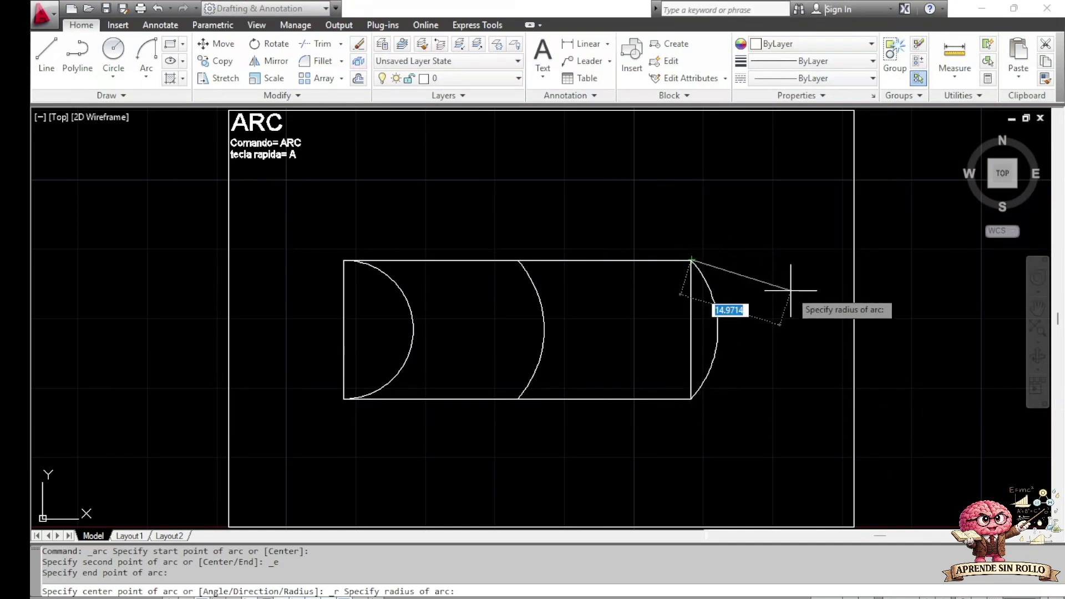
pyautogui.write('25')
pyautogui.press('Return')
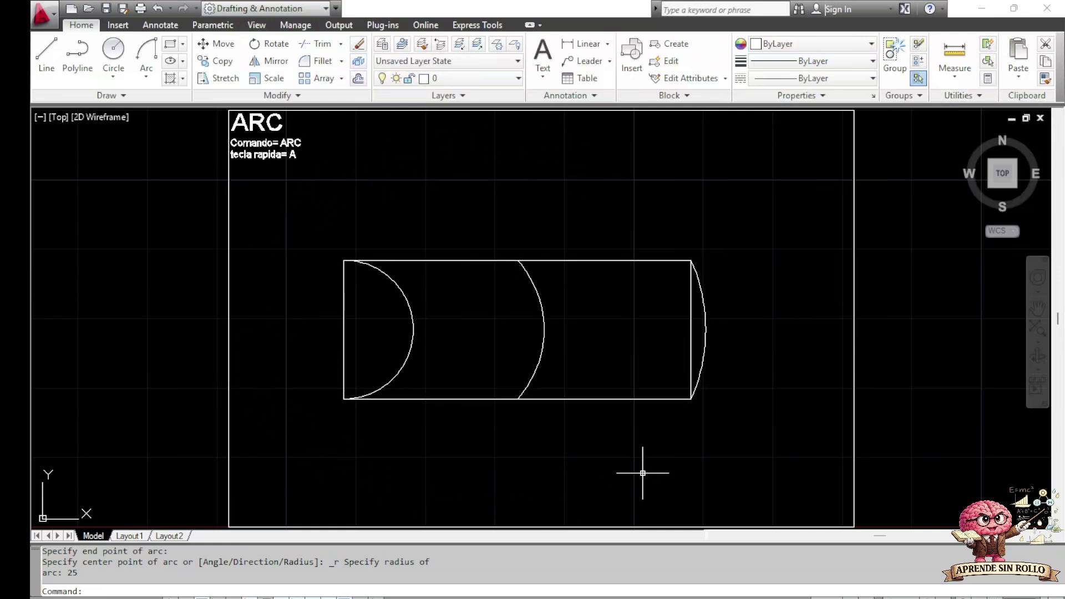
# - Inspect the right-hand arc using its grips, and delete all three radius arcs from the rectangle
pyautogui.click(705, 334)
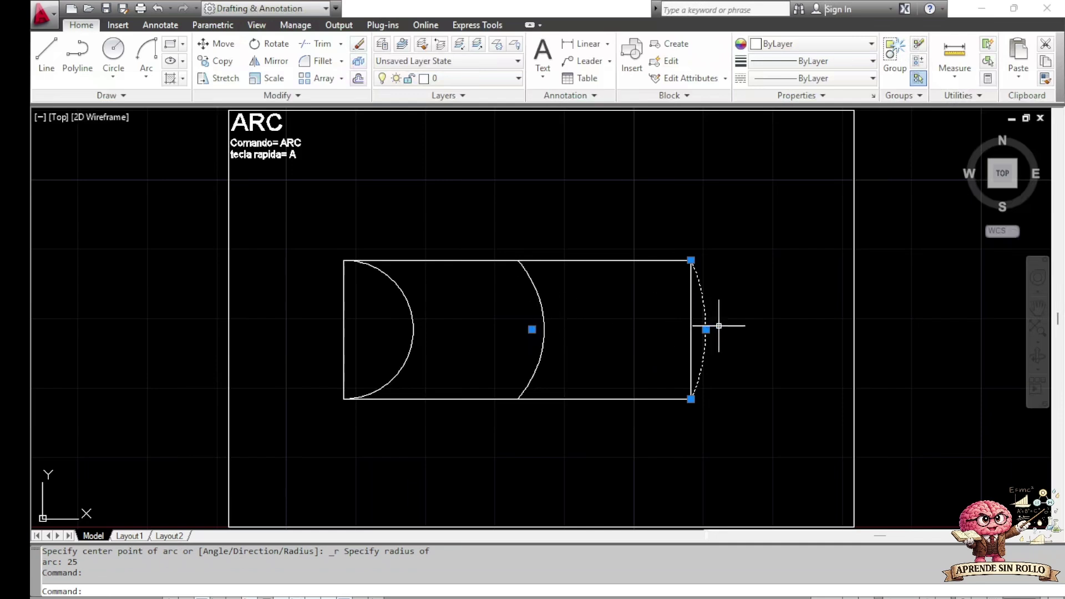
pyautogui.moveTo(706, 331)
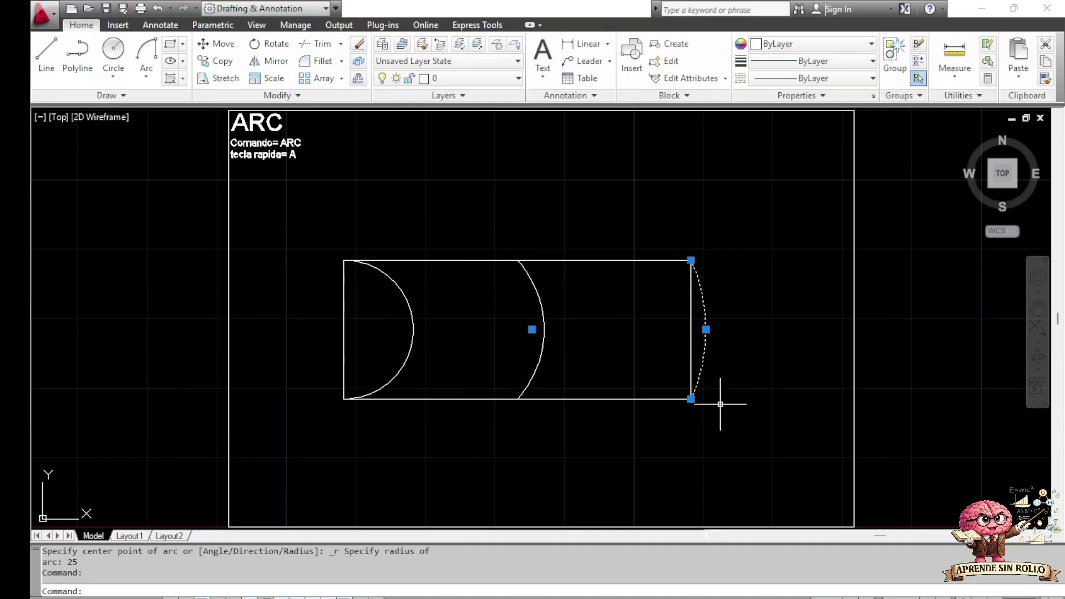
pyautogui.press('Delete')
pyautogui.click(587, 355)
pyautogui.click(523, 323)
pyautogui.press('Delete')
pyautogui.click(466, 338)
pyautogui.click(409, 325)
pyautogui.press('Delete')
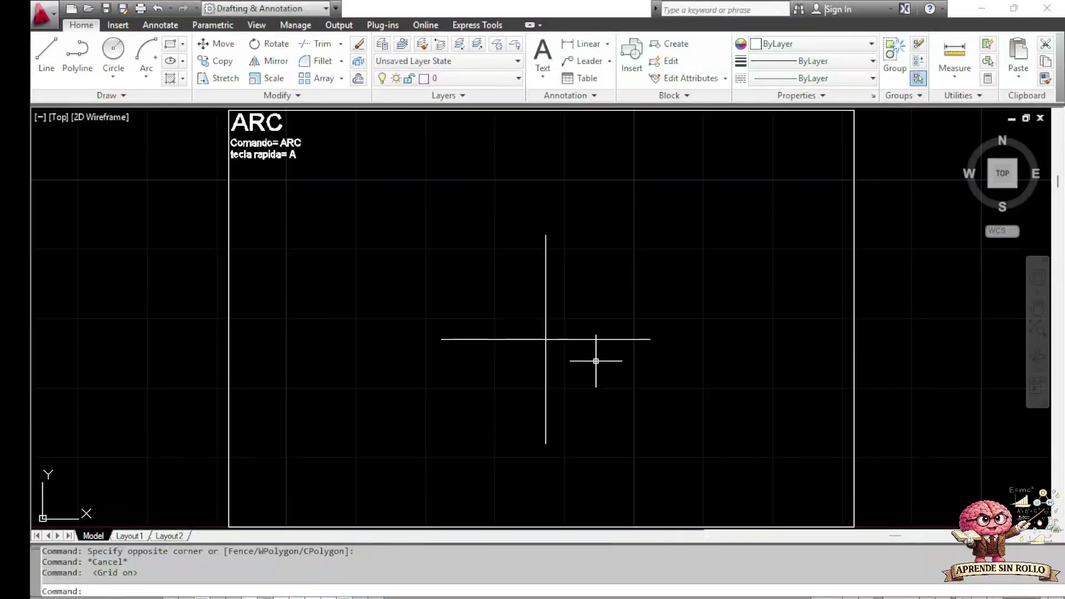
# - Draw a Center, Start, End arc centred on the cross's intersection, starting 20 units to the right, with an included angle of 140°
pyautogui.click(149, 85)
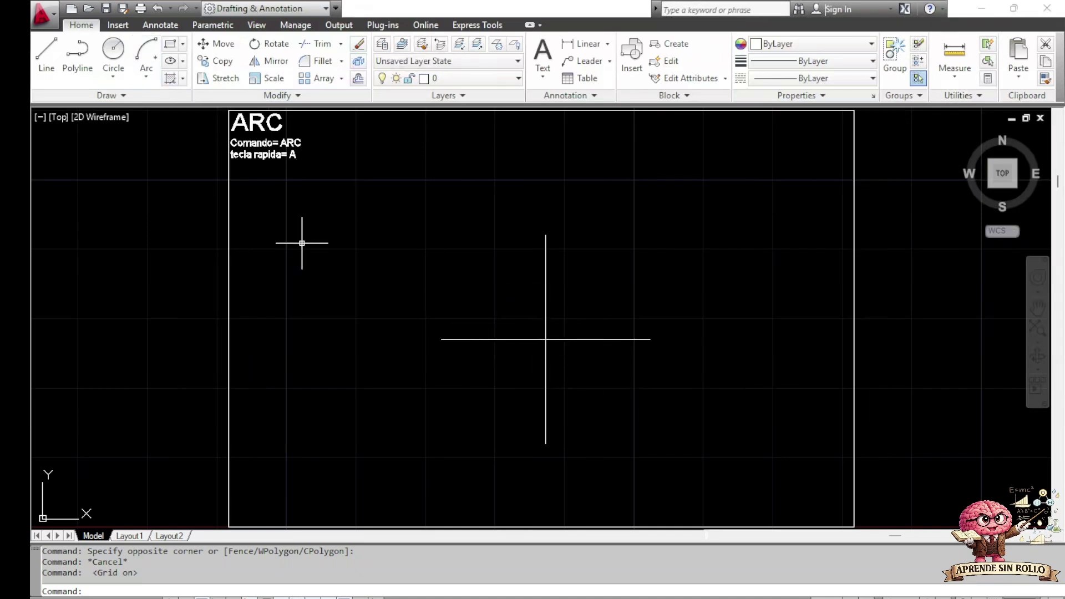
pyautogui.click(146, 82)
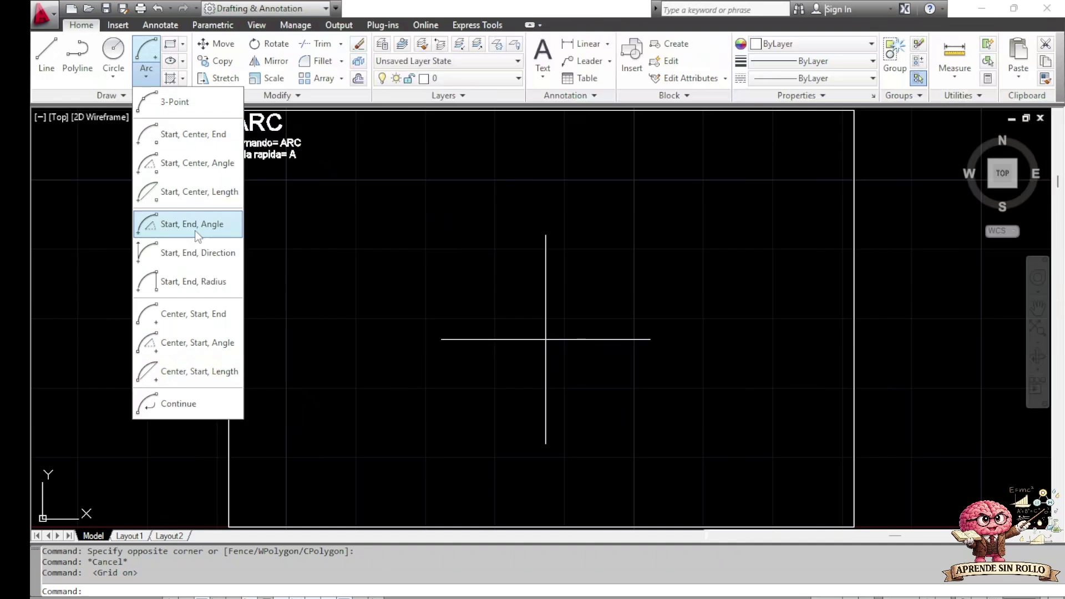
pyautogui.click(194, 321)
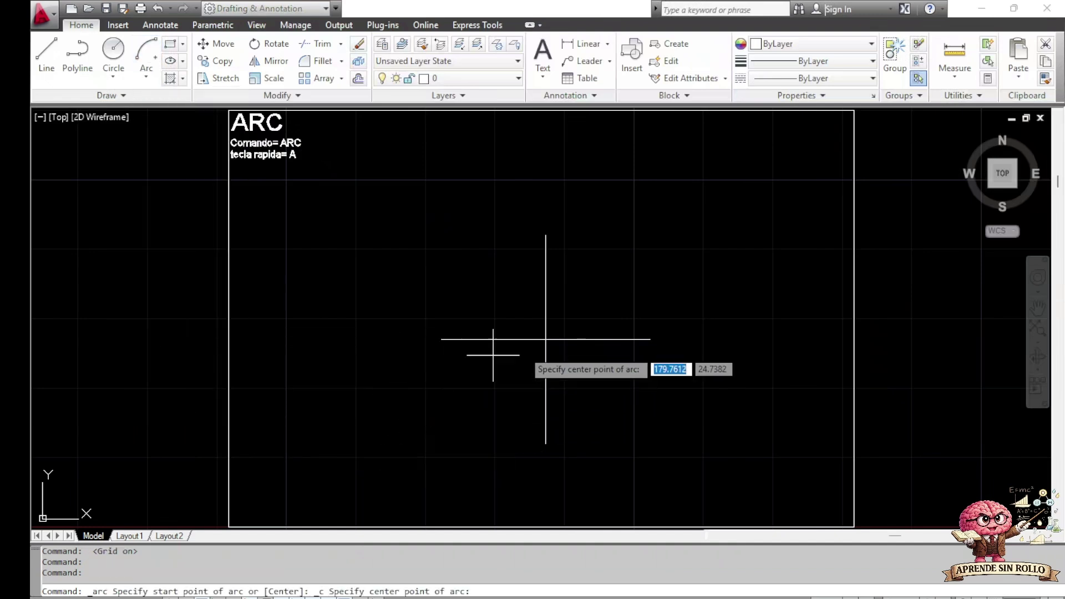
pyautogui.click(546, 340)
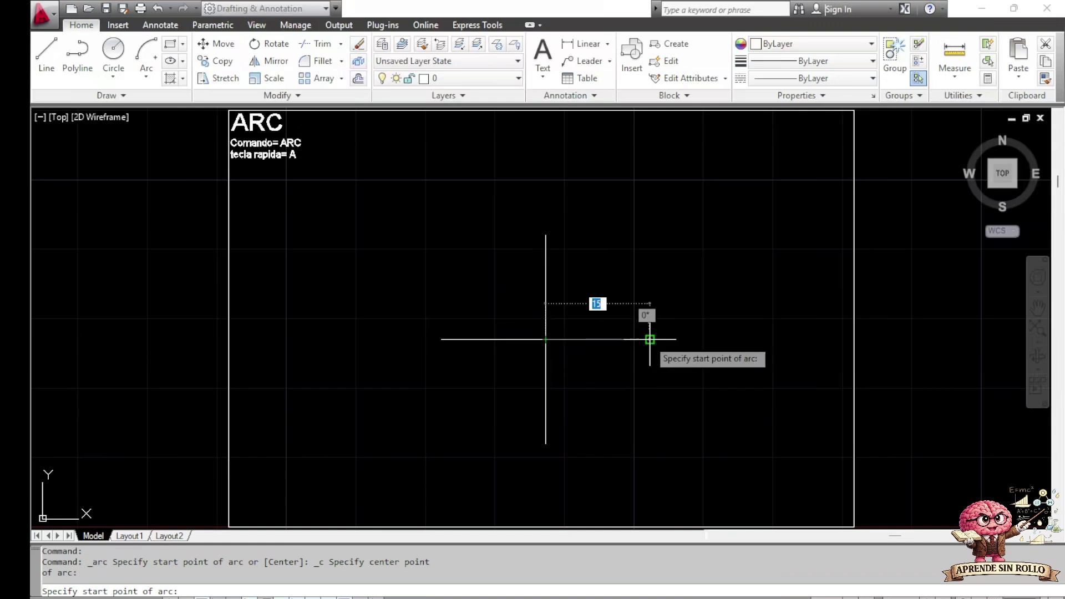
pyautogui.write('20')
pyautogui.press('Return')
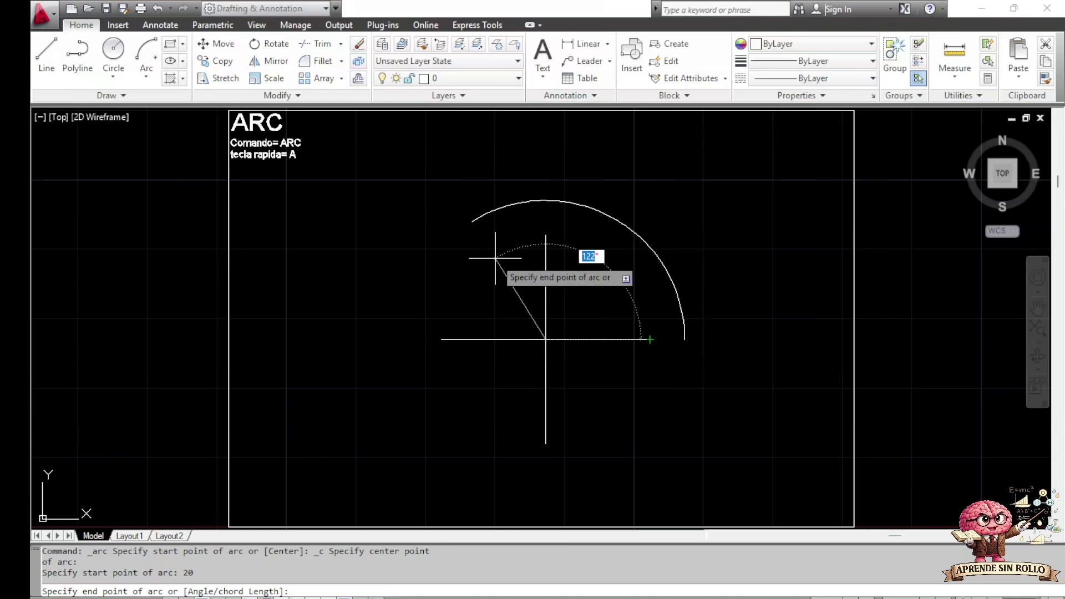
pyautogui.press('Down')
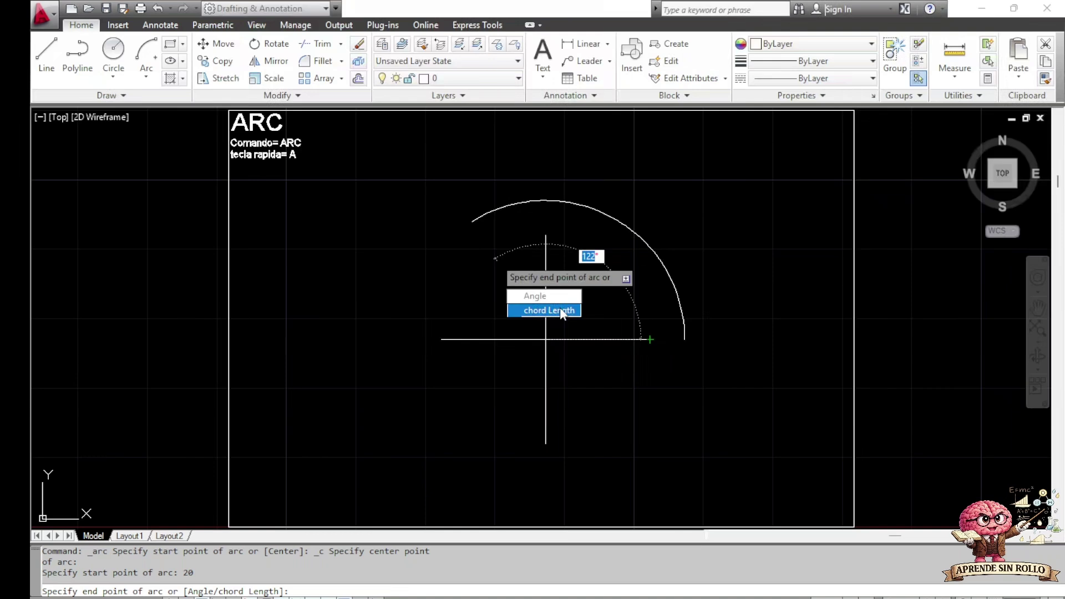
pyautogui.click(546, 295)
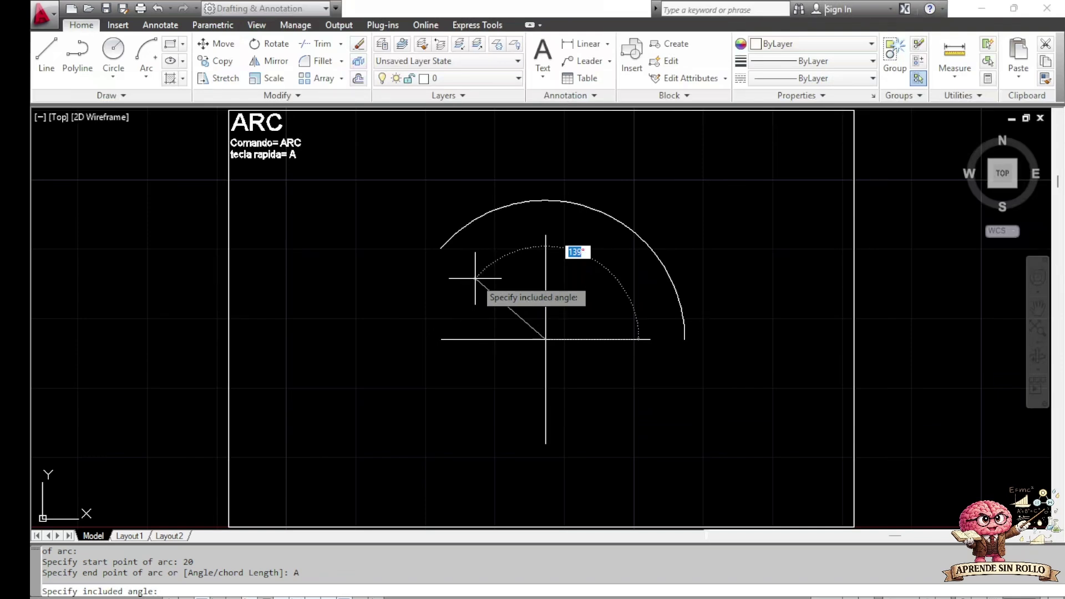
pyautogui.write('140')
pyautogui.press('Return')
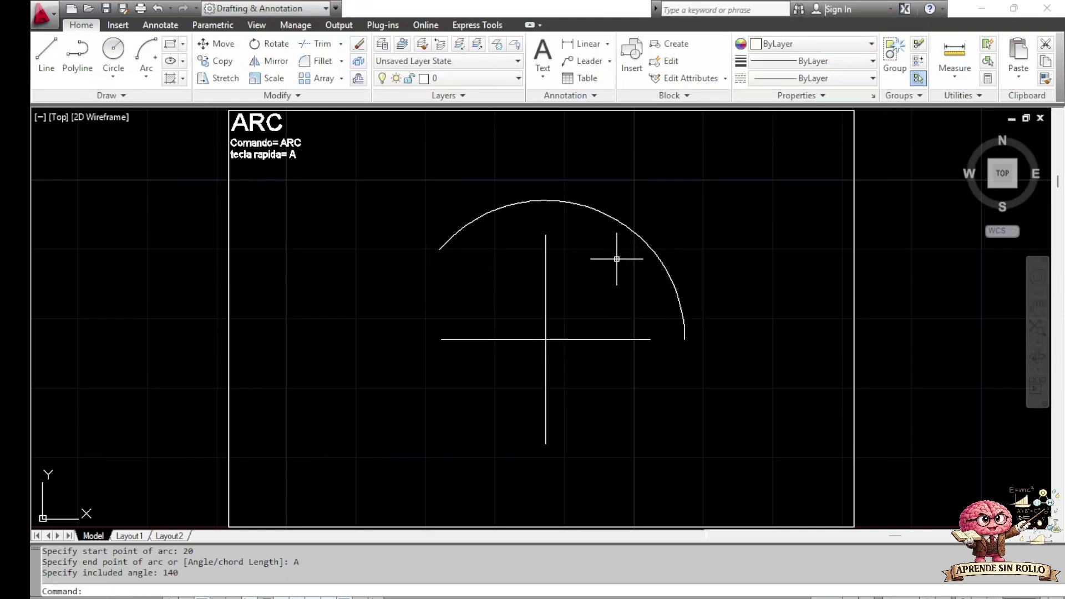
# - Draw a second arc centred on the cross's intersection, starting 20 units to the left, with a chord length of 35
pyautogui.click(146, 53)
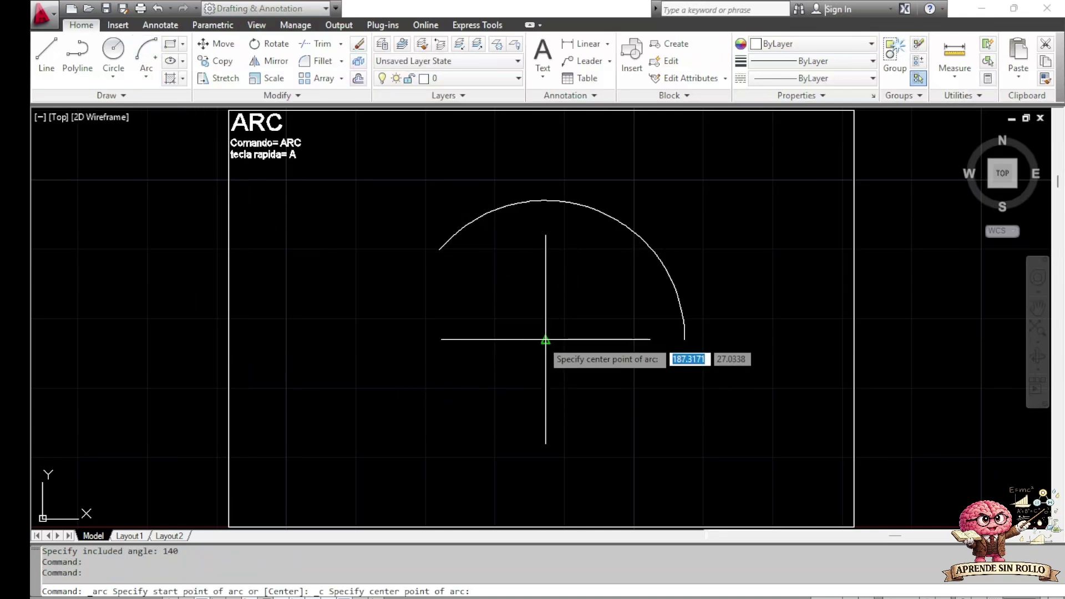
pyautogui.click(546, 338)
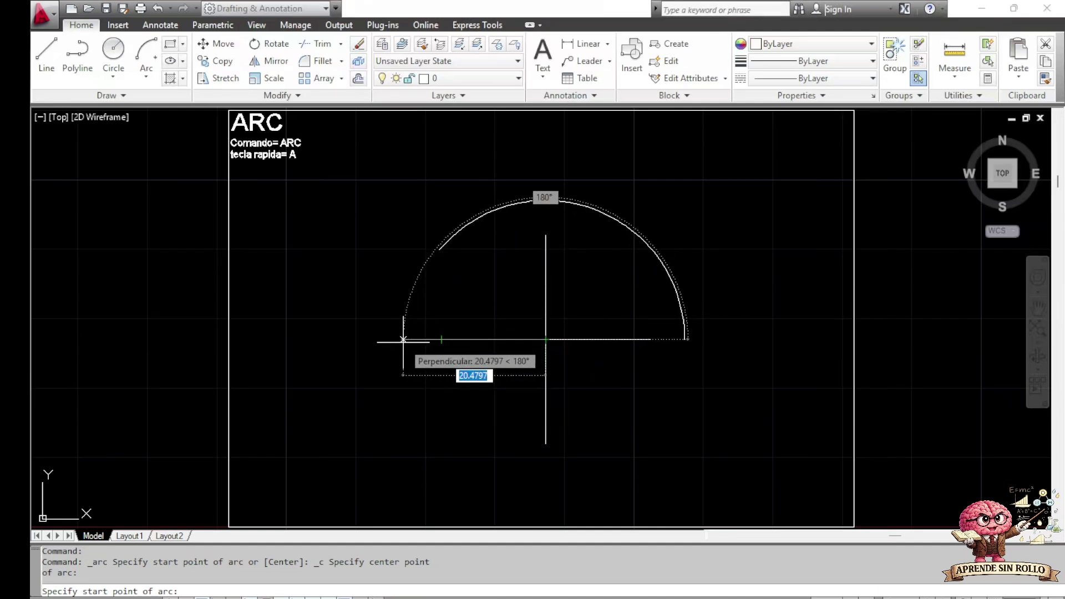
pyautogui.write('20')
pyautogui.press('Return')
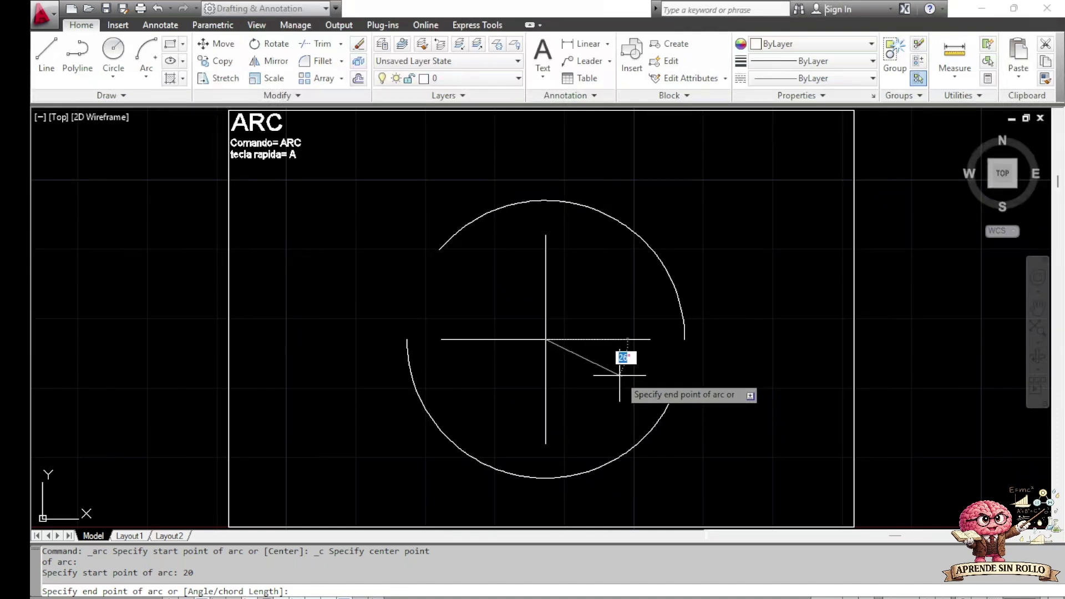
pyautogui.press('Down')
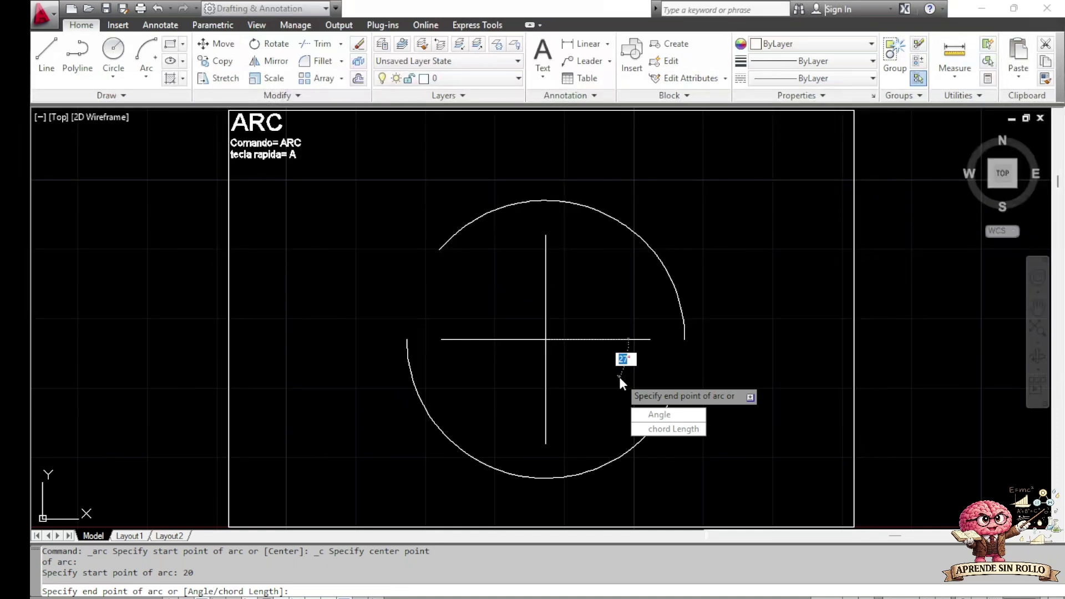
pyautogui.click(662, 429)
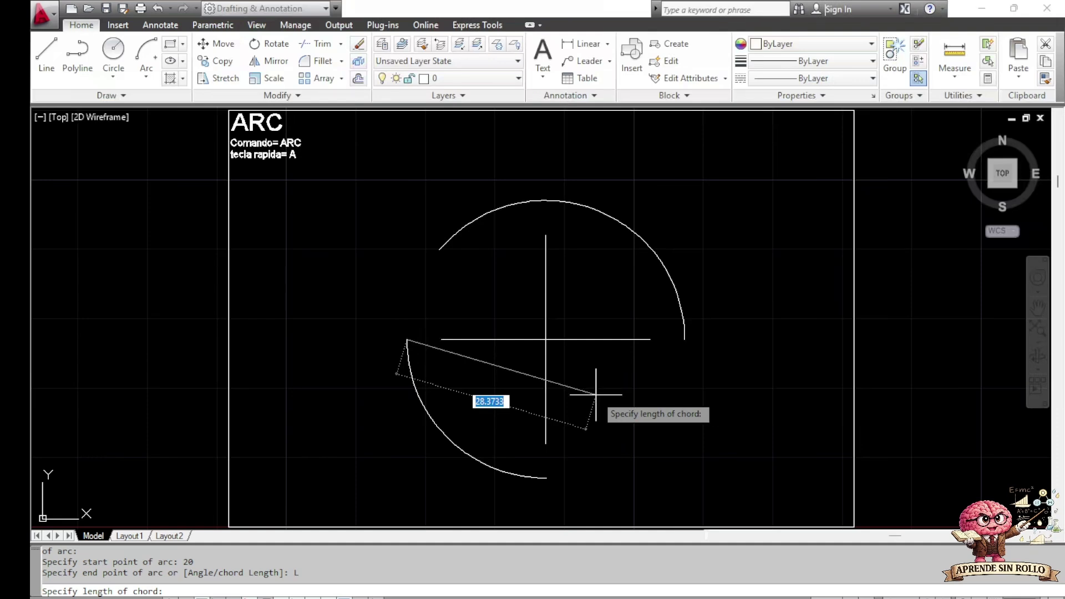
pyautogui.write('35')
pyautogui.press('Return')
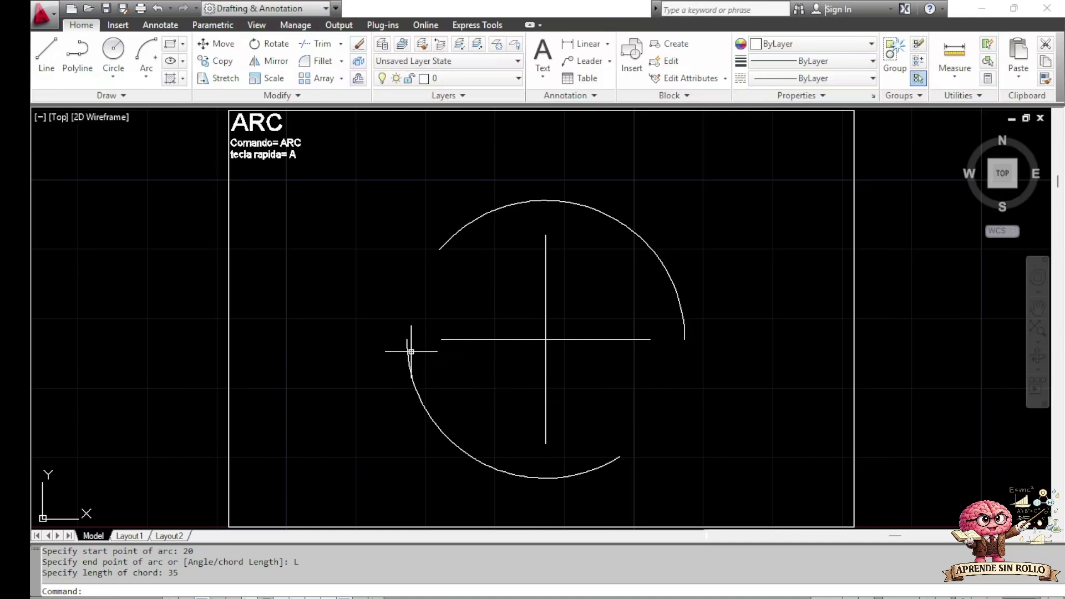
# - Draw a polyline along the lower arc's chord between its two endpoints, and delete that polyline
pyautogui.write('pl')
pyautogui.press('Return')
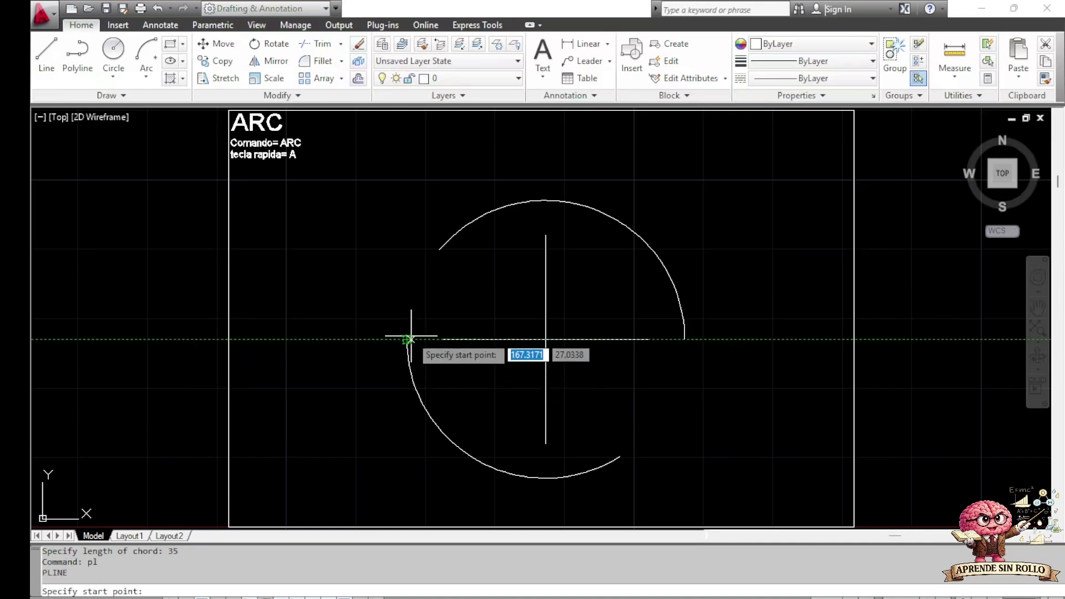
pyautogui.click(407, 339)
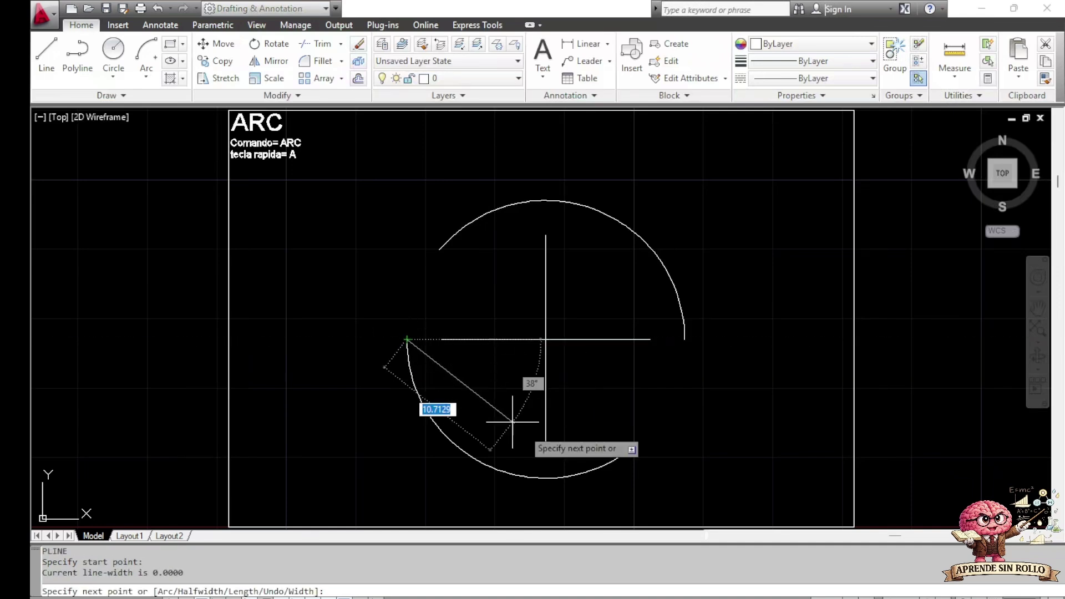
pyautogui.click(619, 458)
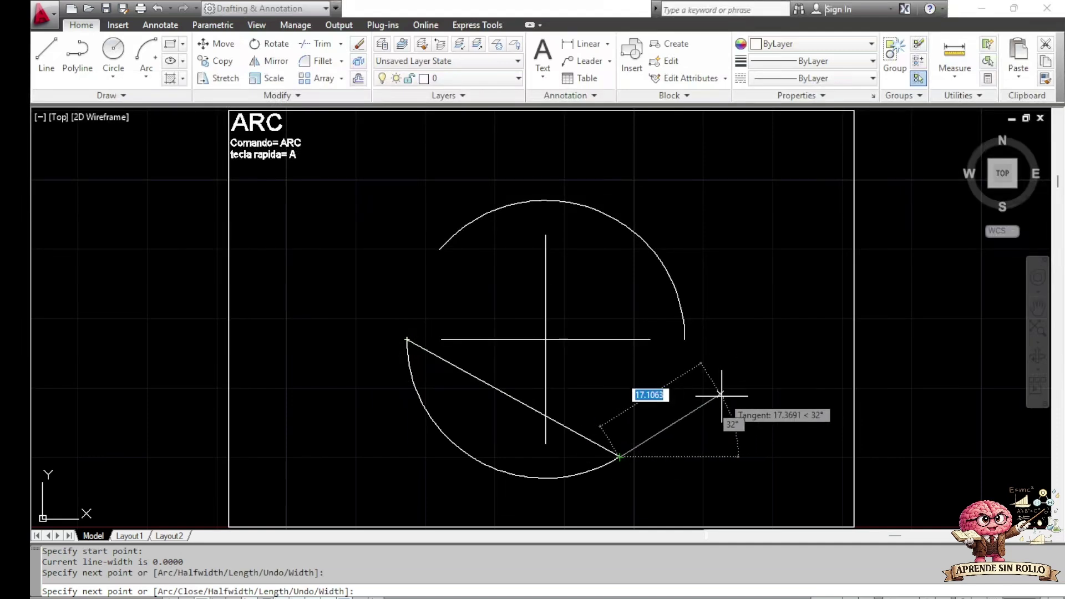
pyautogui.press('Return')
pyautogui.click(613, 441)
pyautogui.click(594, 437)
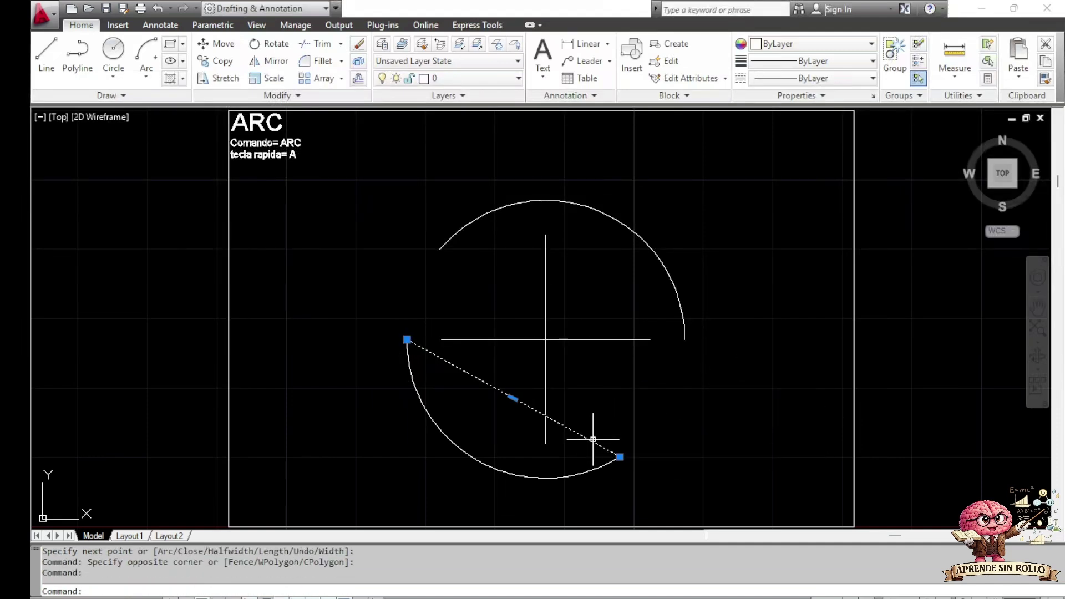
pyautogui.press('Delete')
# - Delete the lower and upper arcs around the cross
pyautogui.click(637, 467)
pyautogui.click(596, 451)
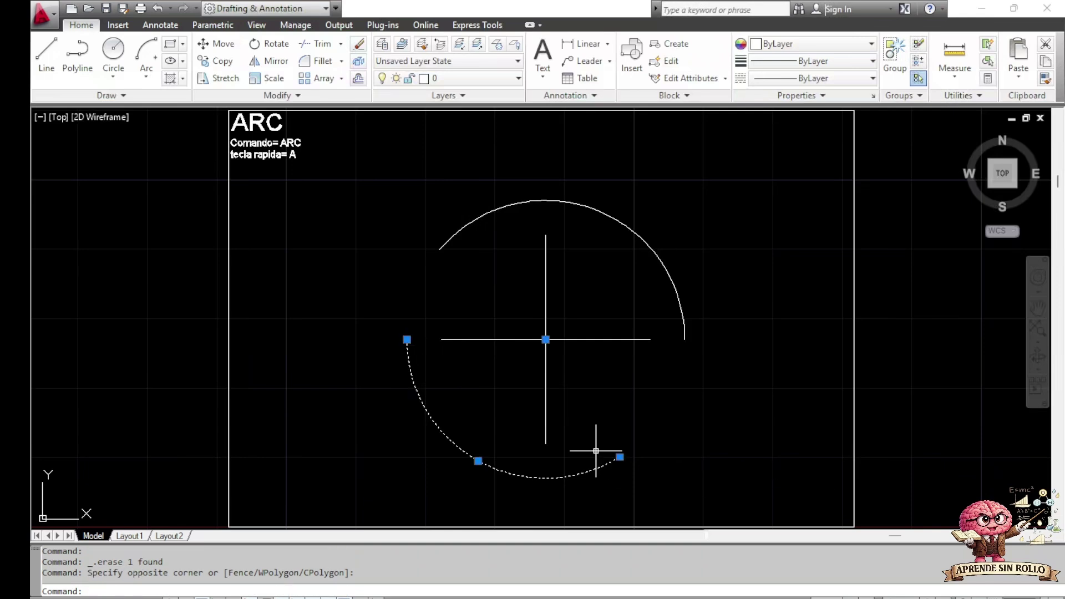
pyautogui.click(697, 335)
pyautogui.click(661, 298)
pyautogui.press('Delete')
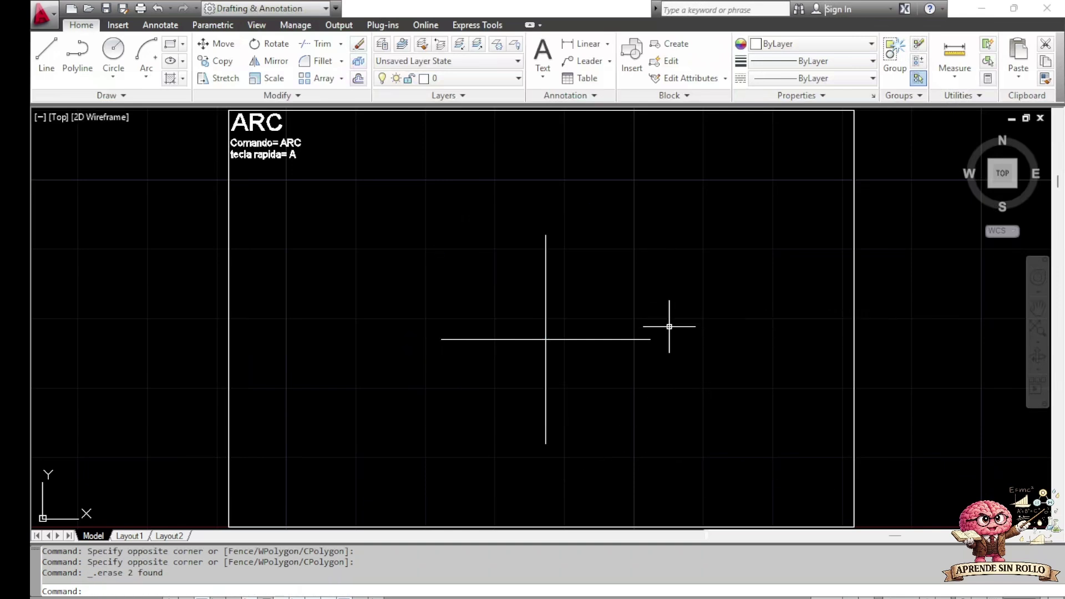
pyautogui.click(156, 82)
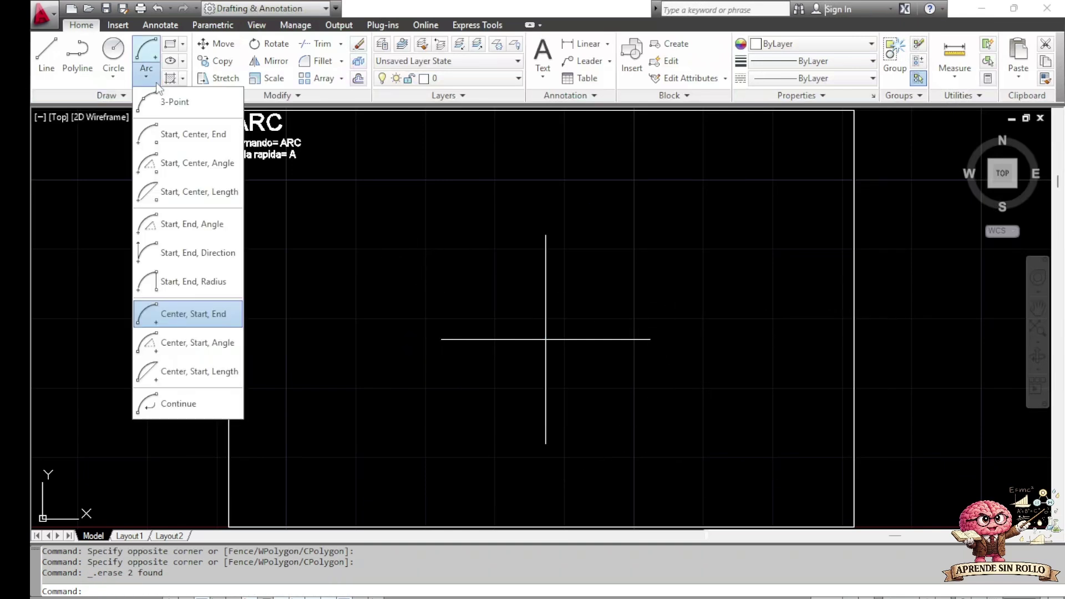
pyautogui.click(180, 140)
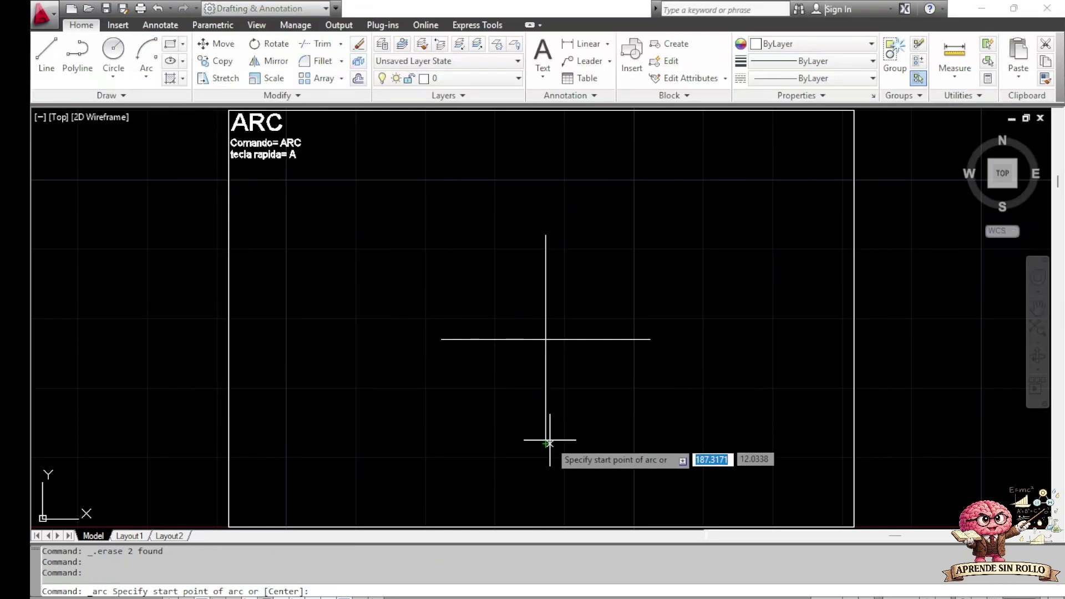
pyautogui.click(546, 444)
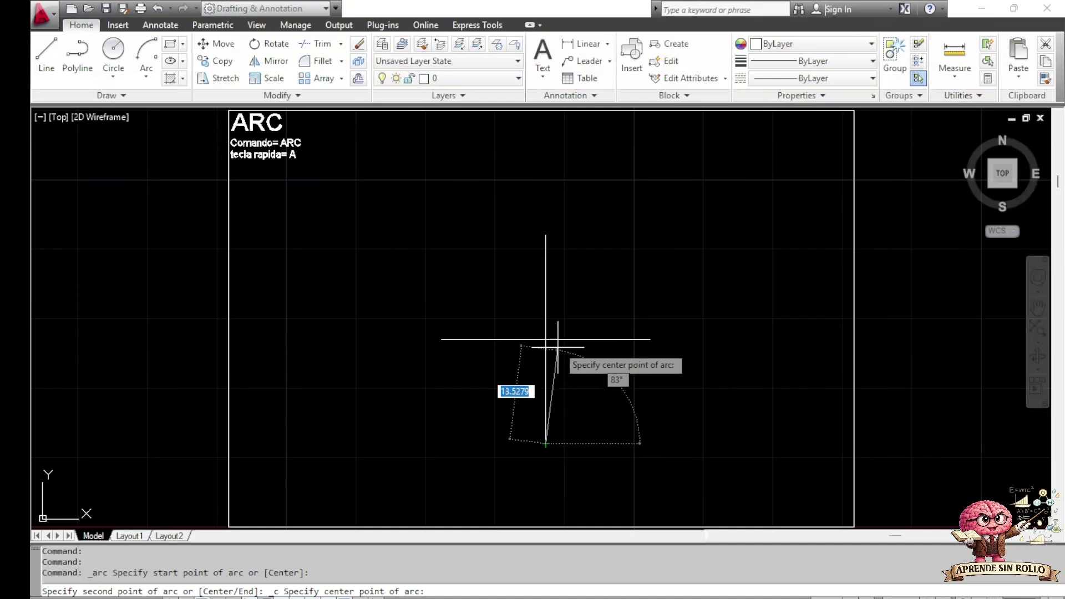
pyautogui.click(545, 339)
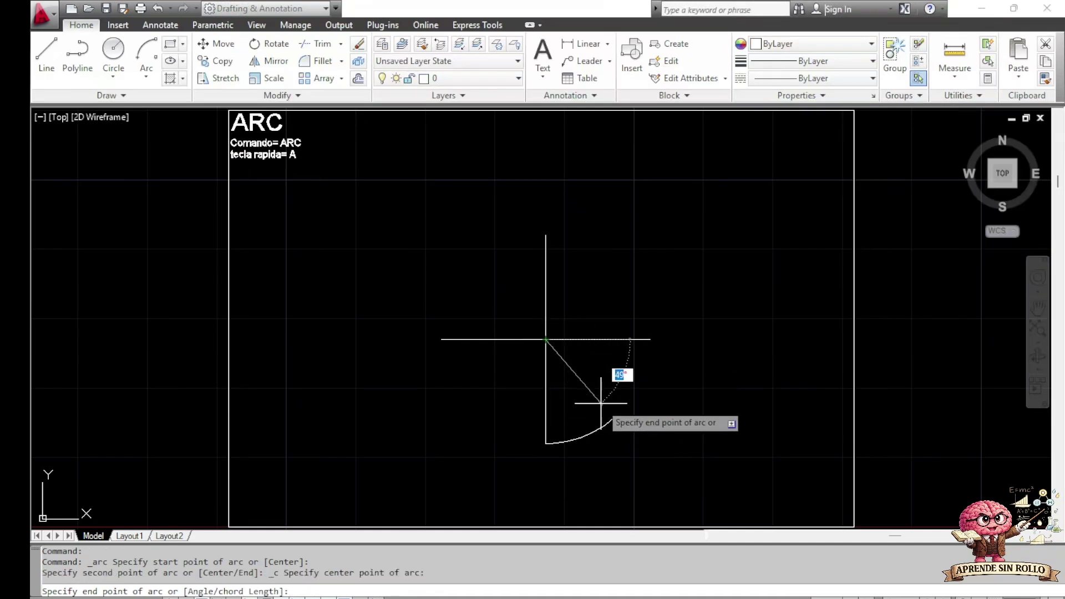
pyautogui.press('Down')
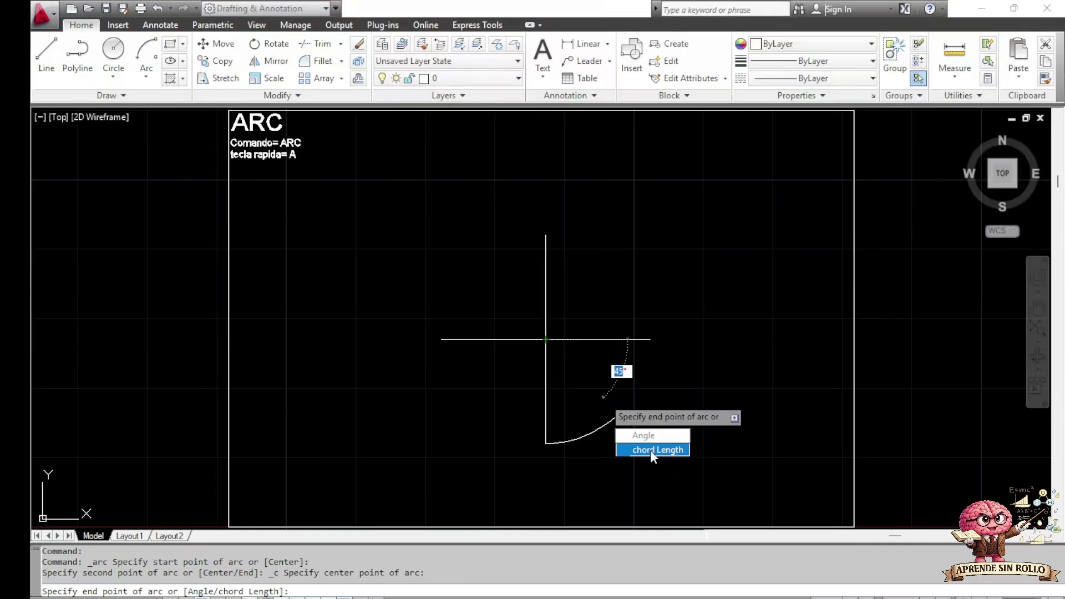
pyautogui.press('Escape')
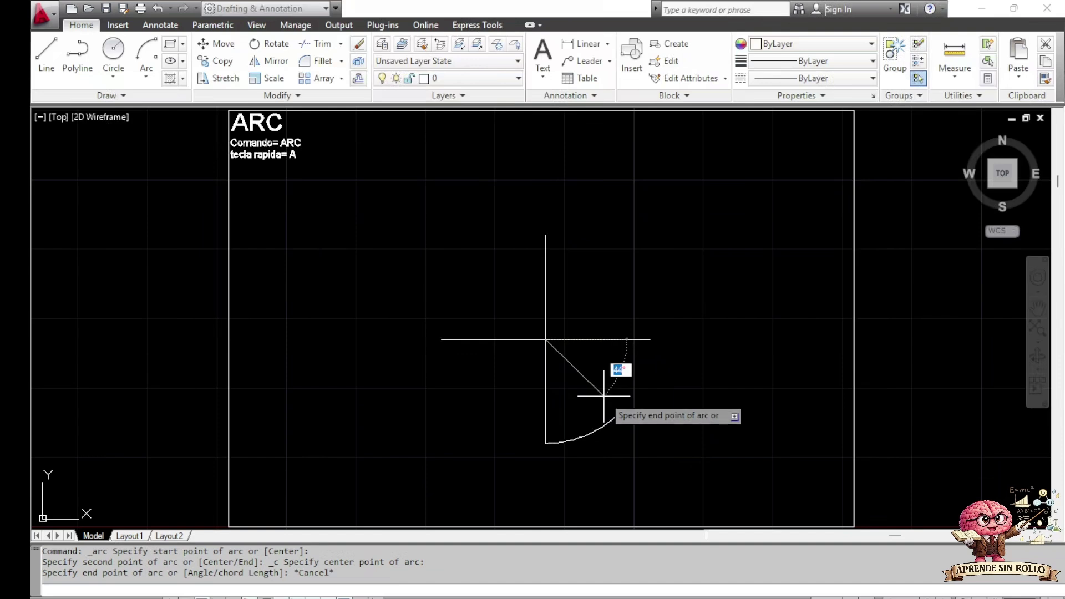
pyautogui.press('Escape')
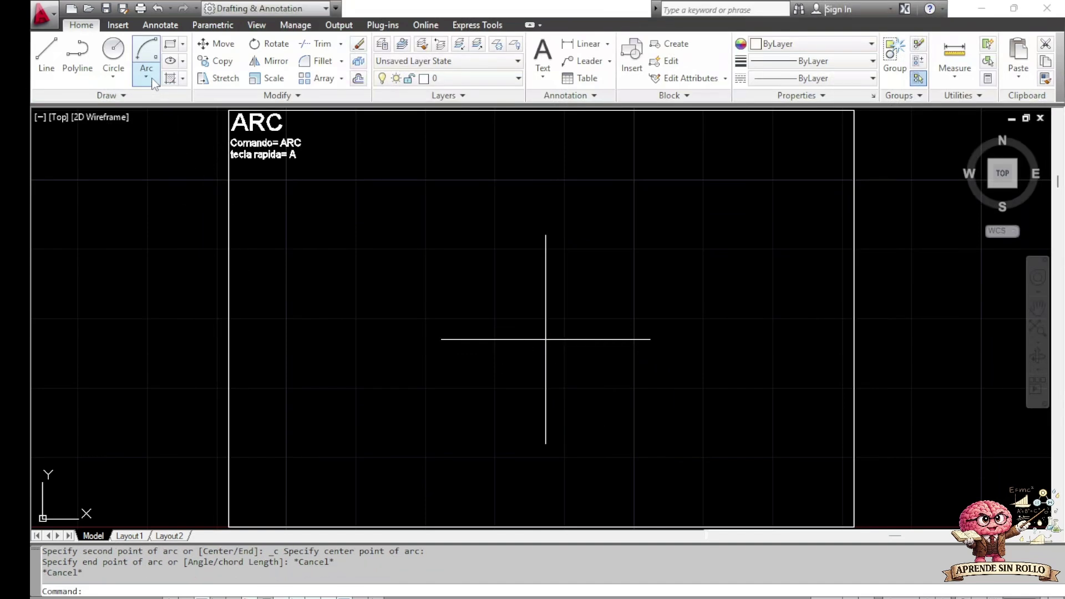
pyautogui.press('F7')
pyautogui.press('F7')
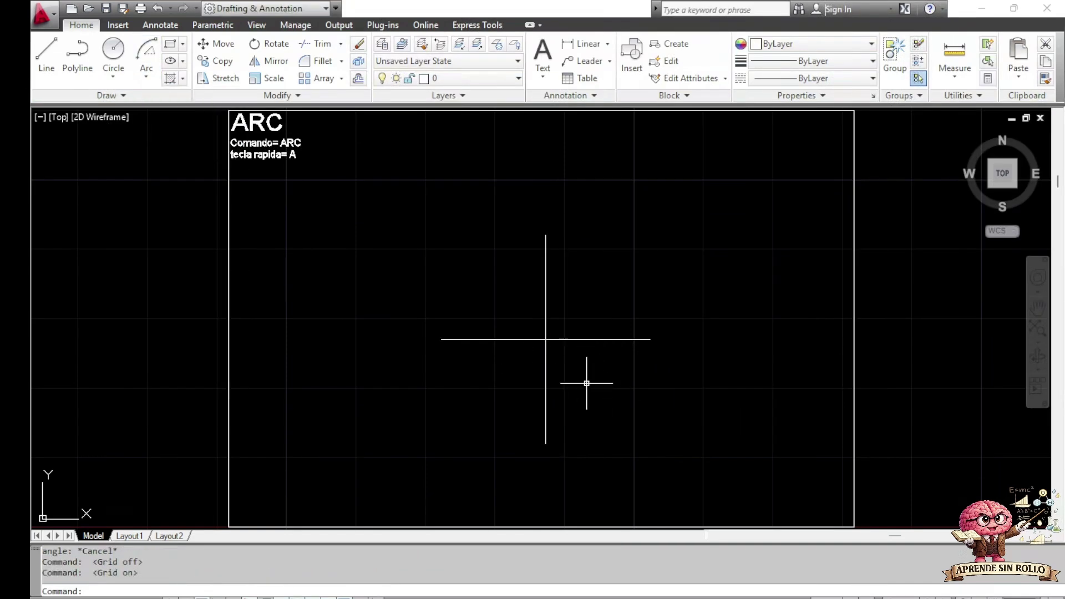
# - Draw a Continue arc from the last drawn endpoint to a point to the right of and below the cross, and delete it
pyautogui.click(146, 73)
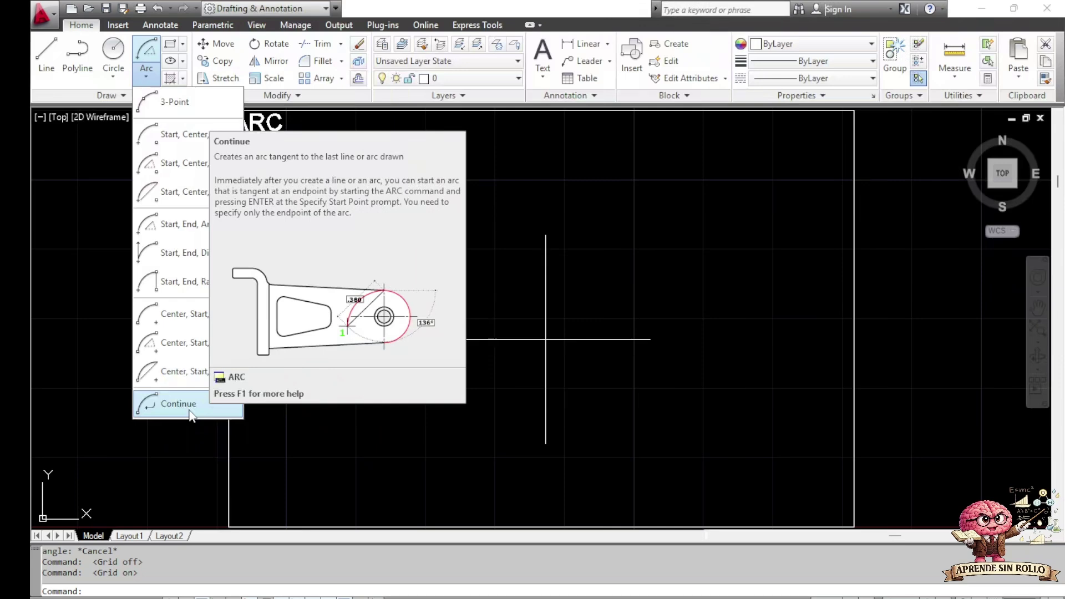
pyautogui.click(179, 403)
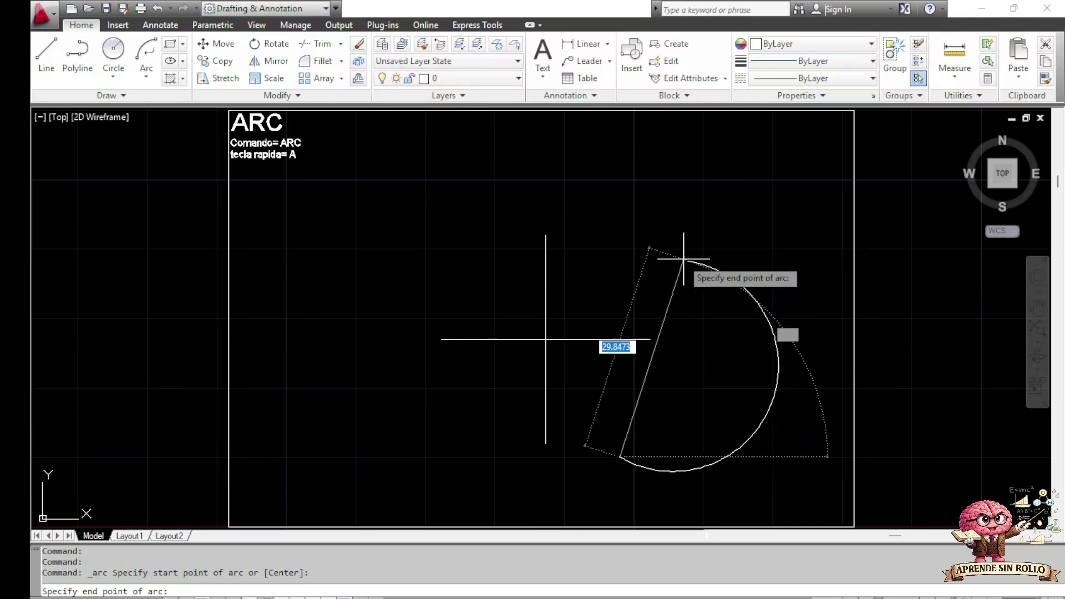
pyautogui.click(735, 378)
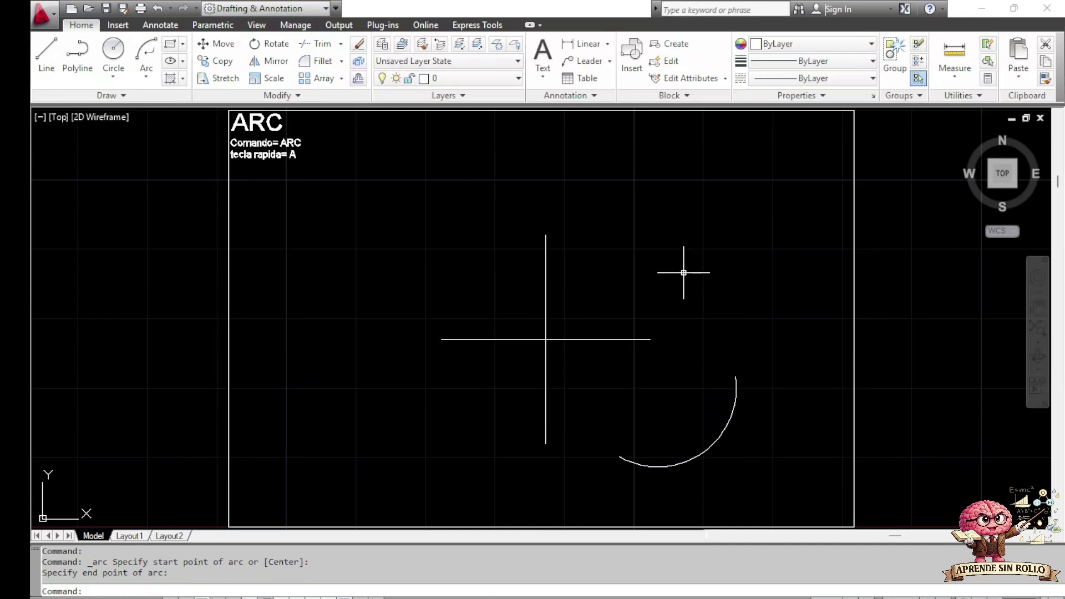
pyautogui.click(728, 472)
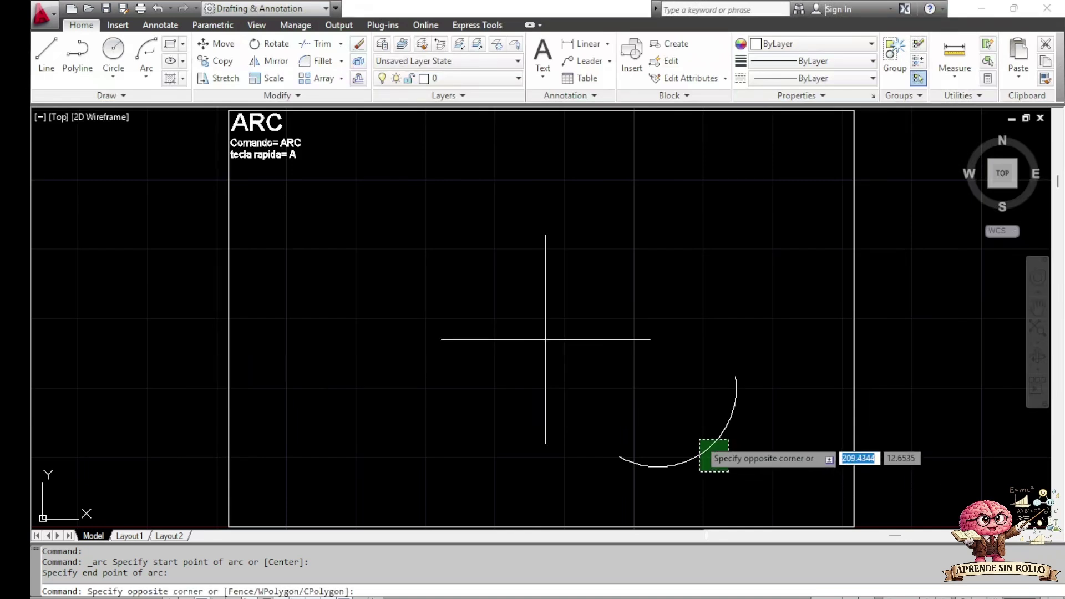
pyautogui.click(700, 441)
pyautogui.press('Delete')
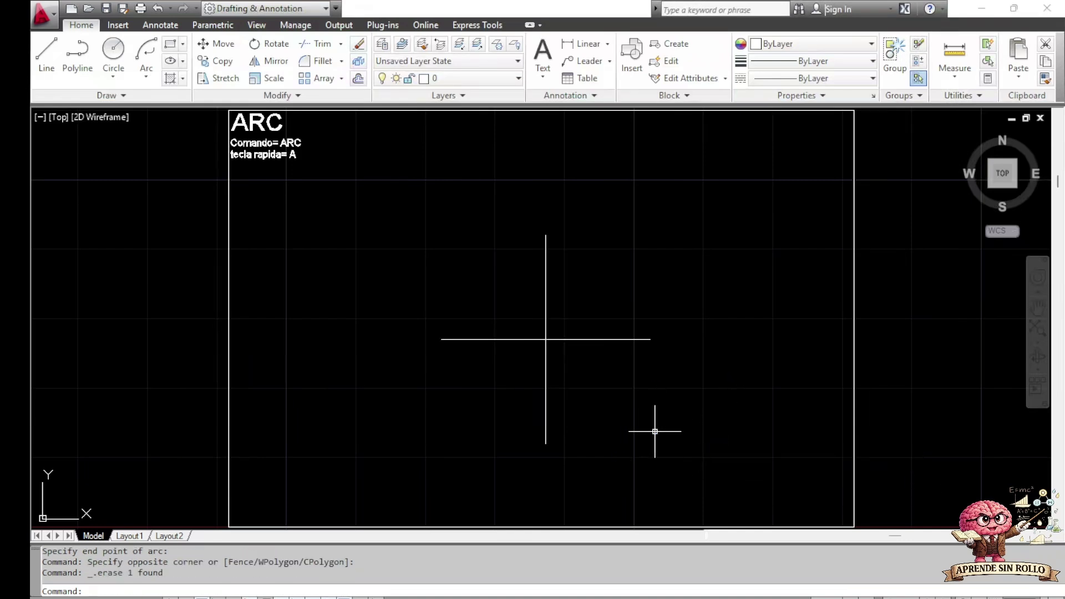
# - Draw a Continue arc from the last drawn endpoint up to a point above the right end of the cross's horizontal line
pyautogui.click(150, 52)
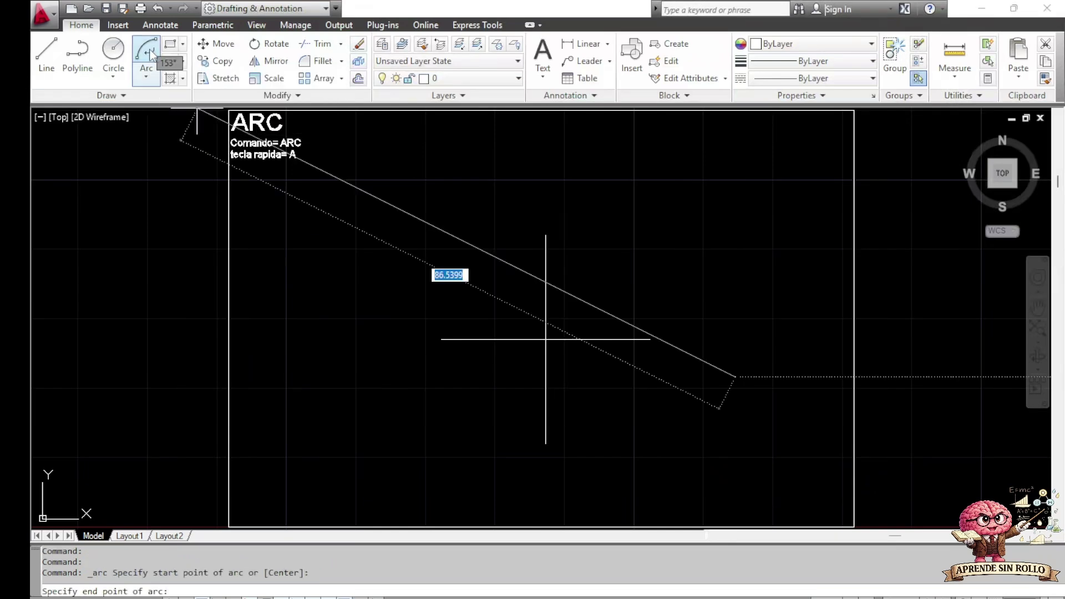
pyautogui.click(726, 378)
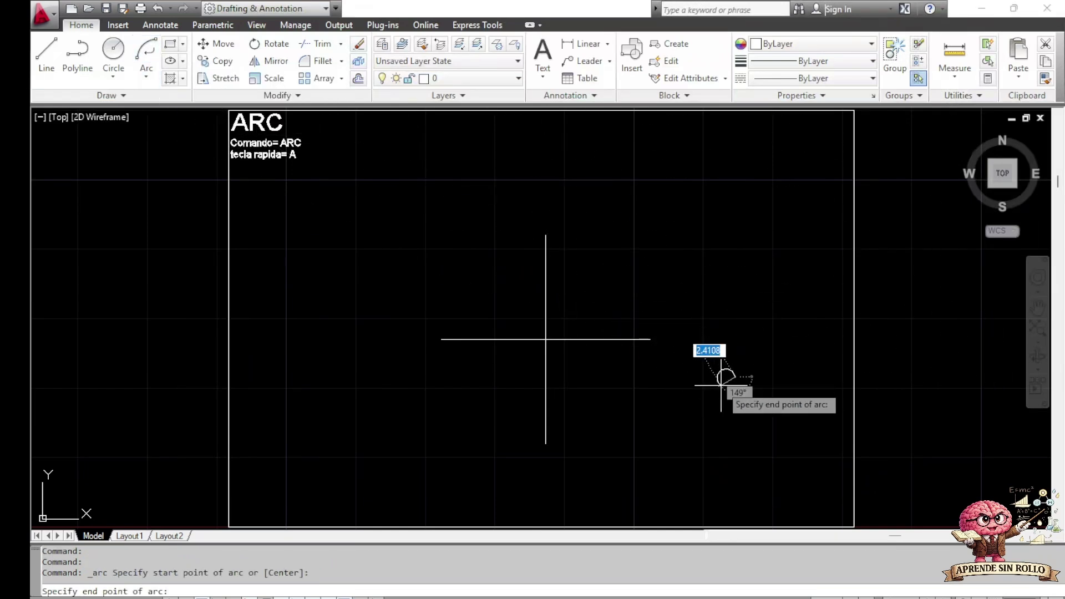
pyautogui.click(673, 288)
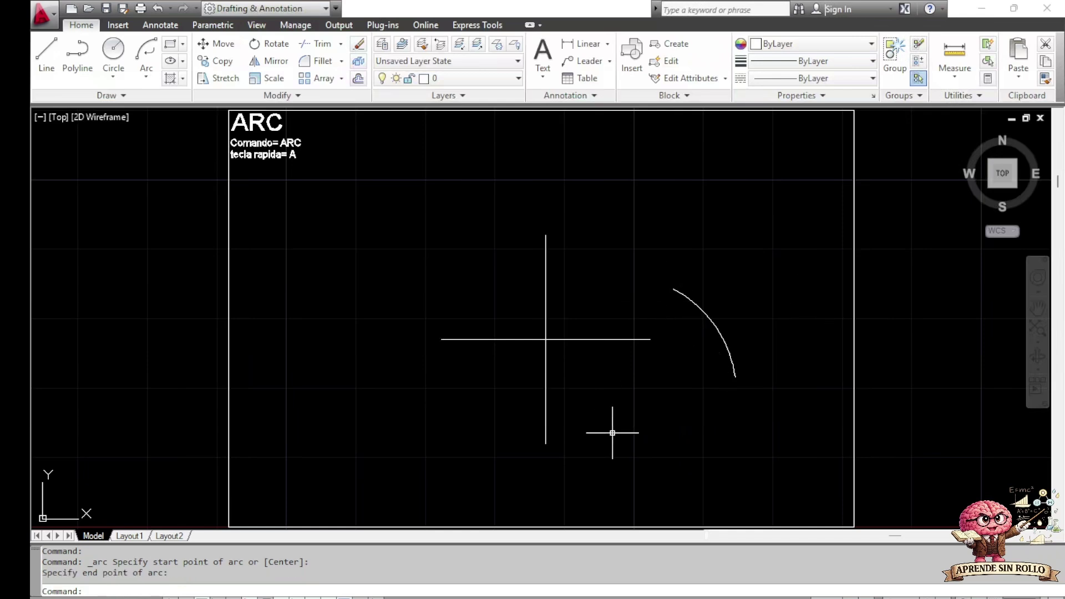
# - Draw a 3-Point arc from the existing arc's upper end, over the top of the cross, to a point in its upper-left quadrant
pyautogui.click(146, 76)
pyautogui.click(208, 102)
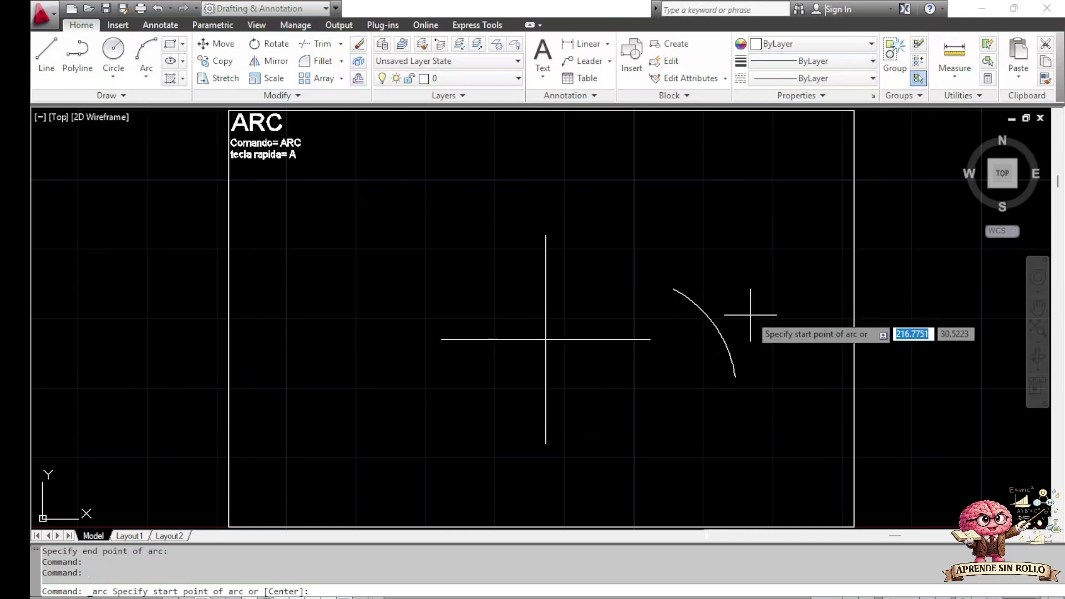
pyautogui.click(673, 289)
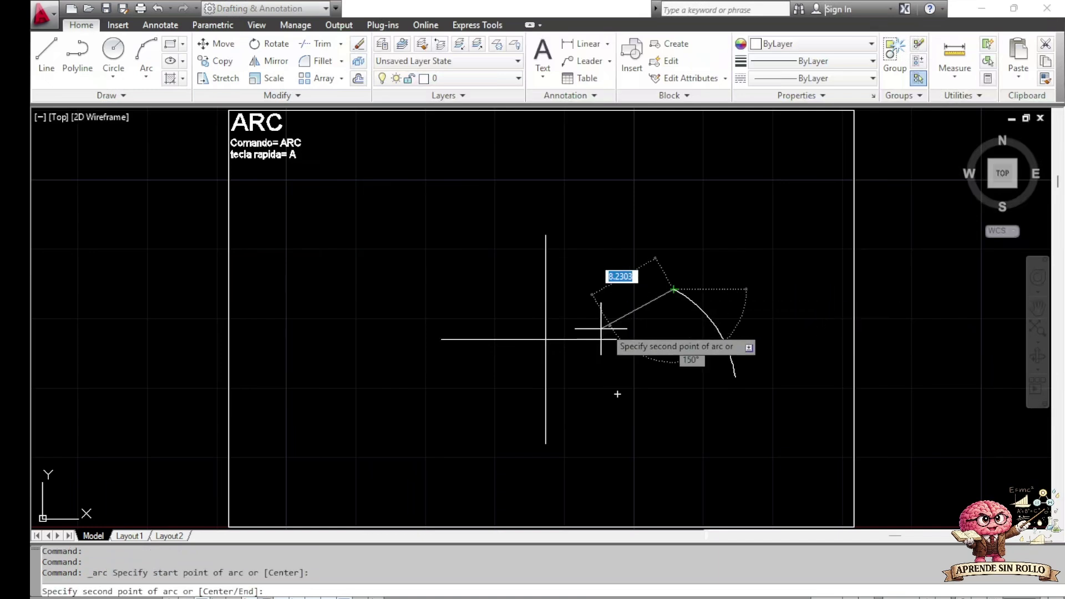
pyautogui.click(594, 202)
pyautogui.click(499, 303)
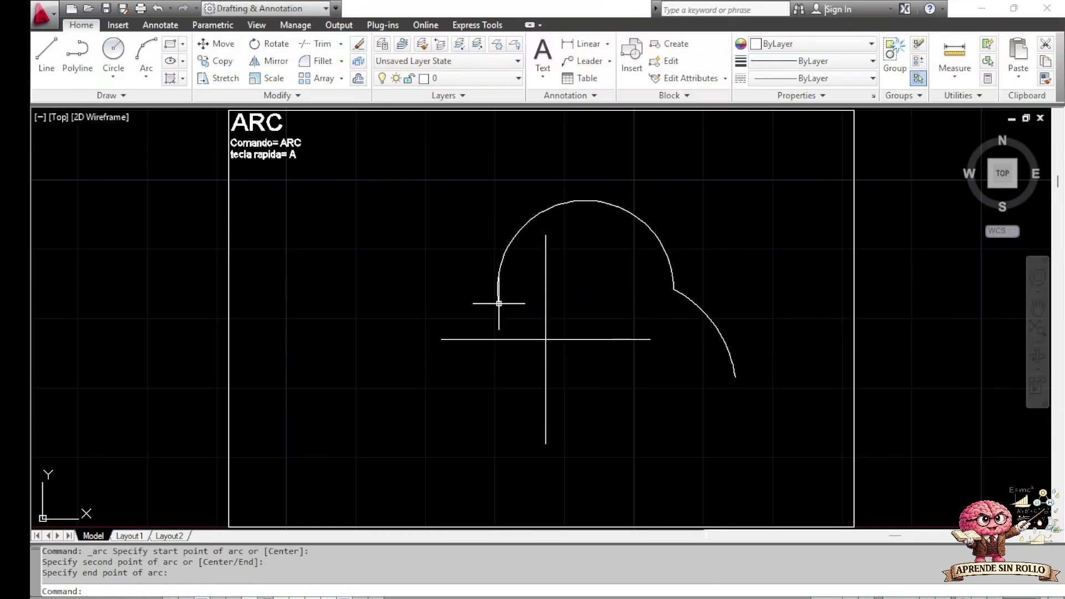
# - Delete both connected arcs together, leaving the cross in place
pyautogui.click(695, 337)
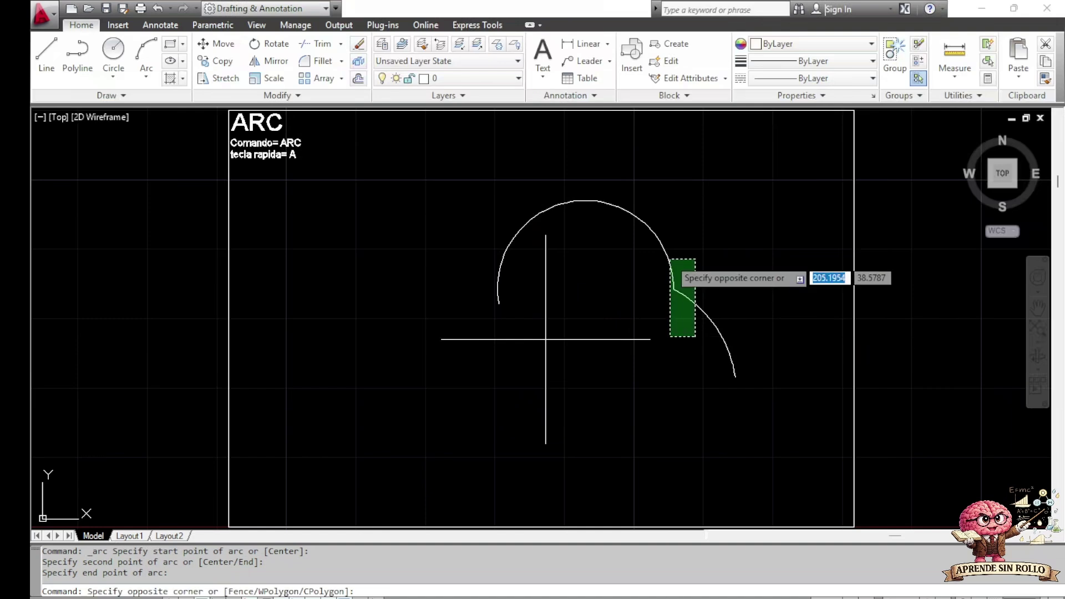
pyautogui.click(670, 259)
pyautogui.press('Delete')
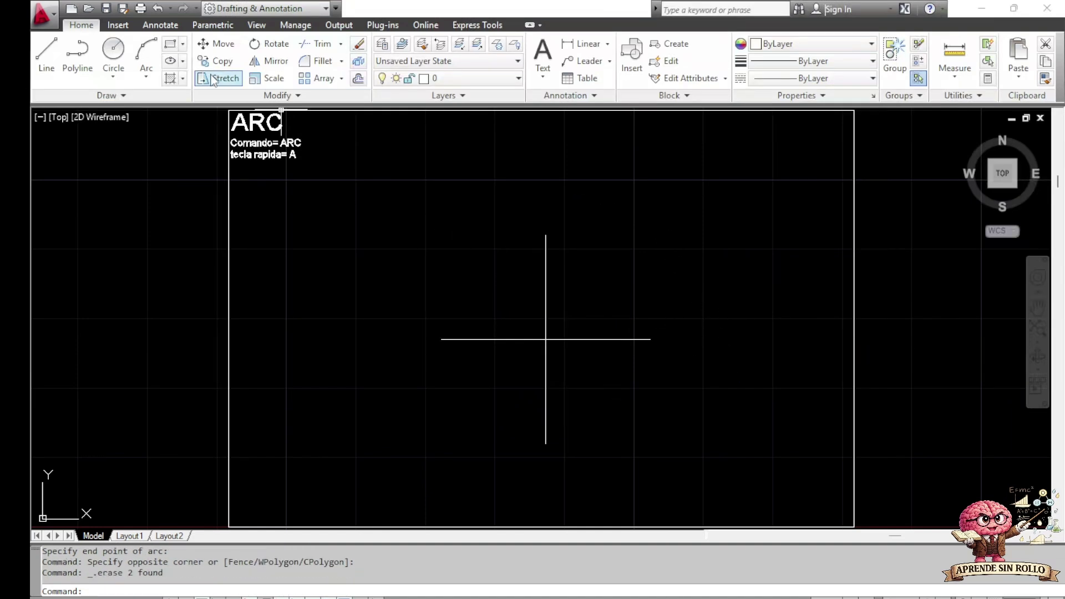
# - Draw a Continue arc from the last arc's endpoint, curving below the cross's horizontal line to a point above its left end
pyautogui.click(146, 76)
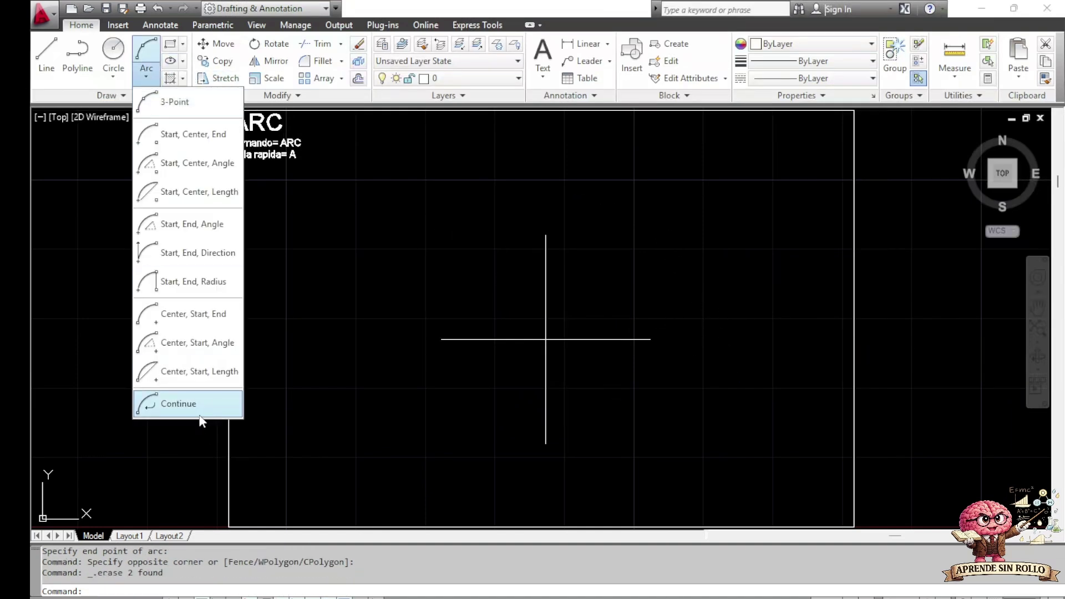
pyautogui.click(166, 404)
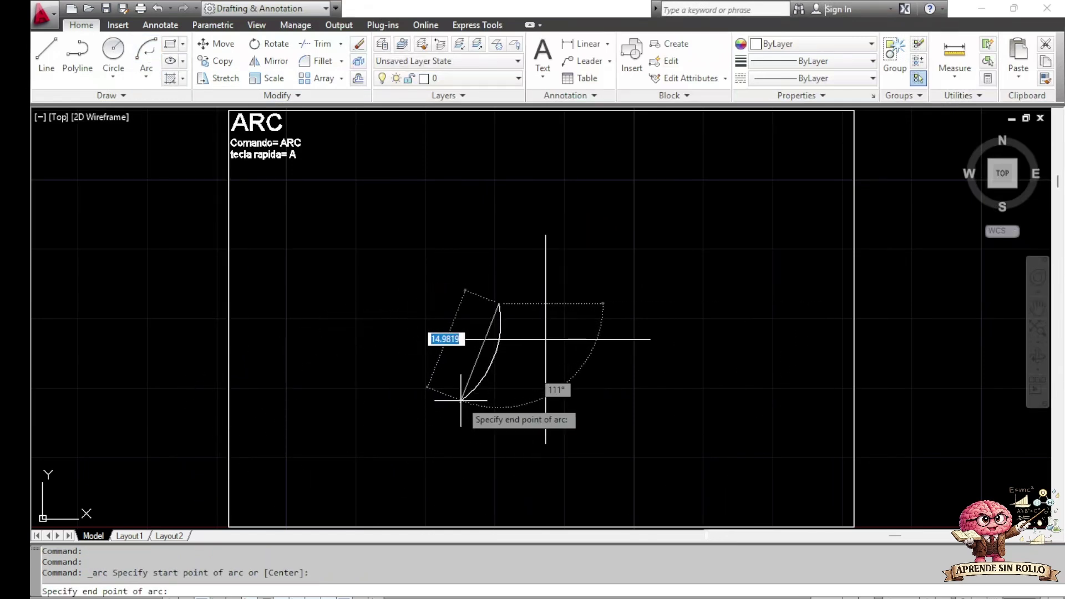
pyautogui.click(408, 255)
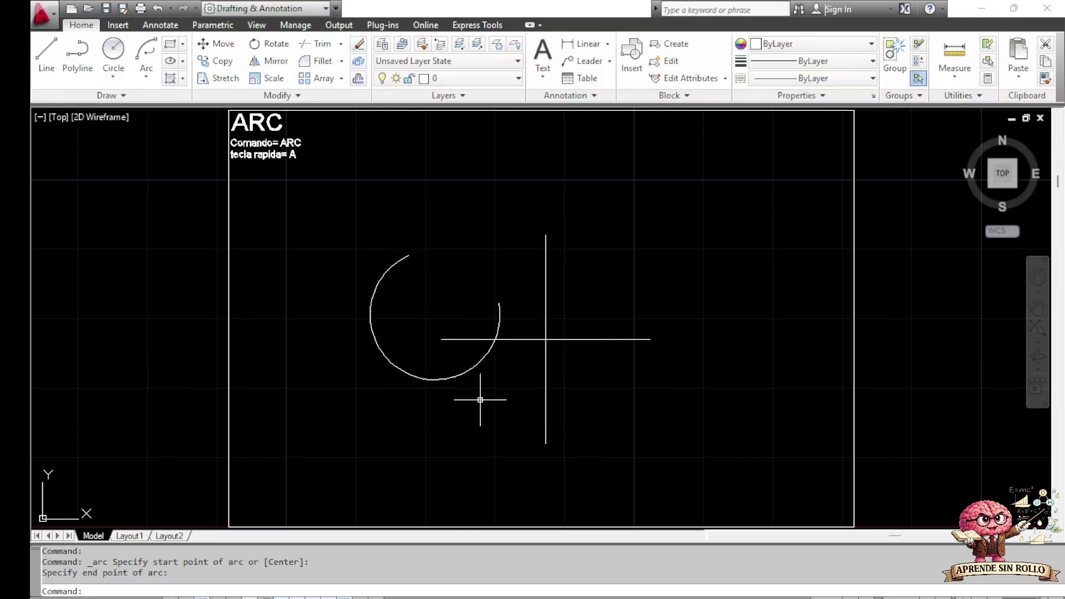
# - Delete the remaining arc together with both lines of the cross, and turn the grid display on
pyautogui.press('Escape')
pyautogui.click(615, 398)
pyautogui.click(453, 297)
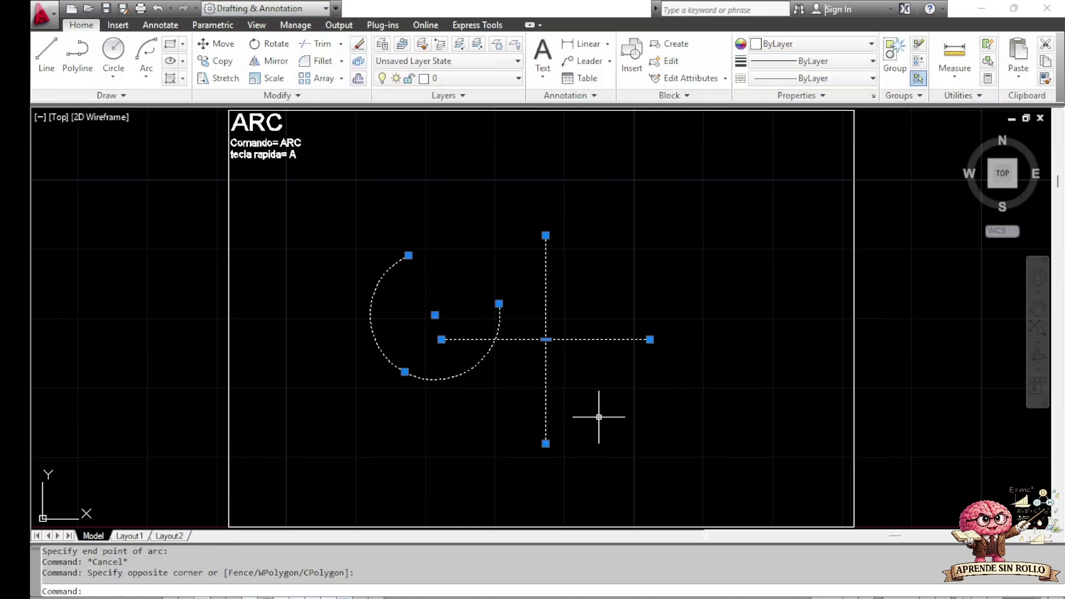
pyautogui.press('Delete')
pyautogui.press('F7')
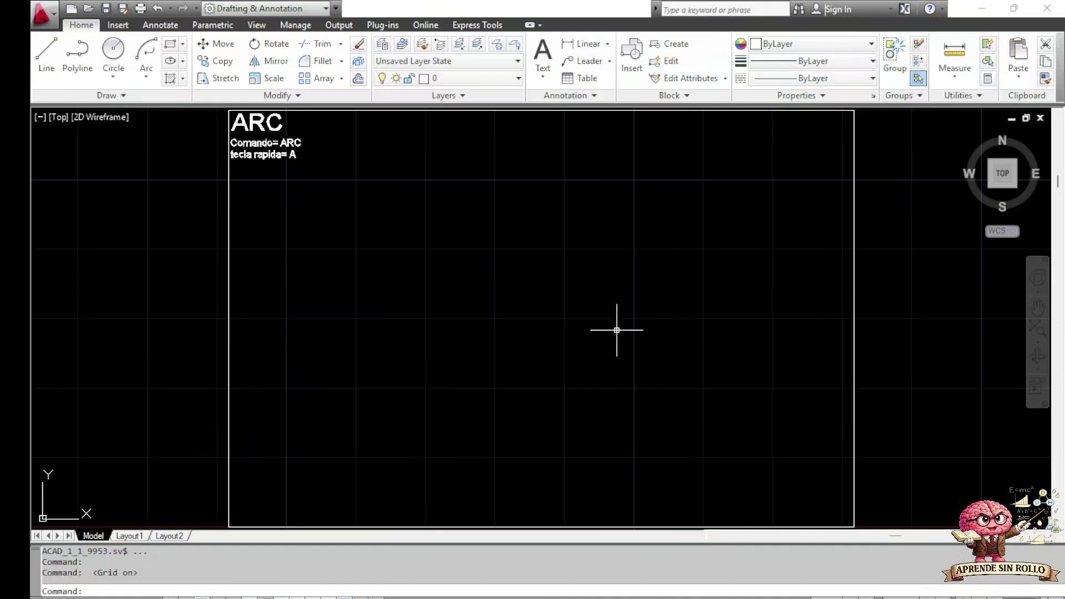